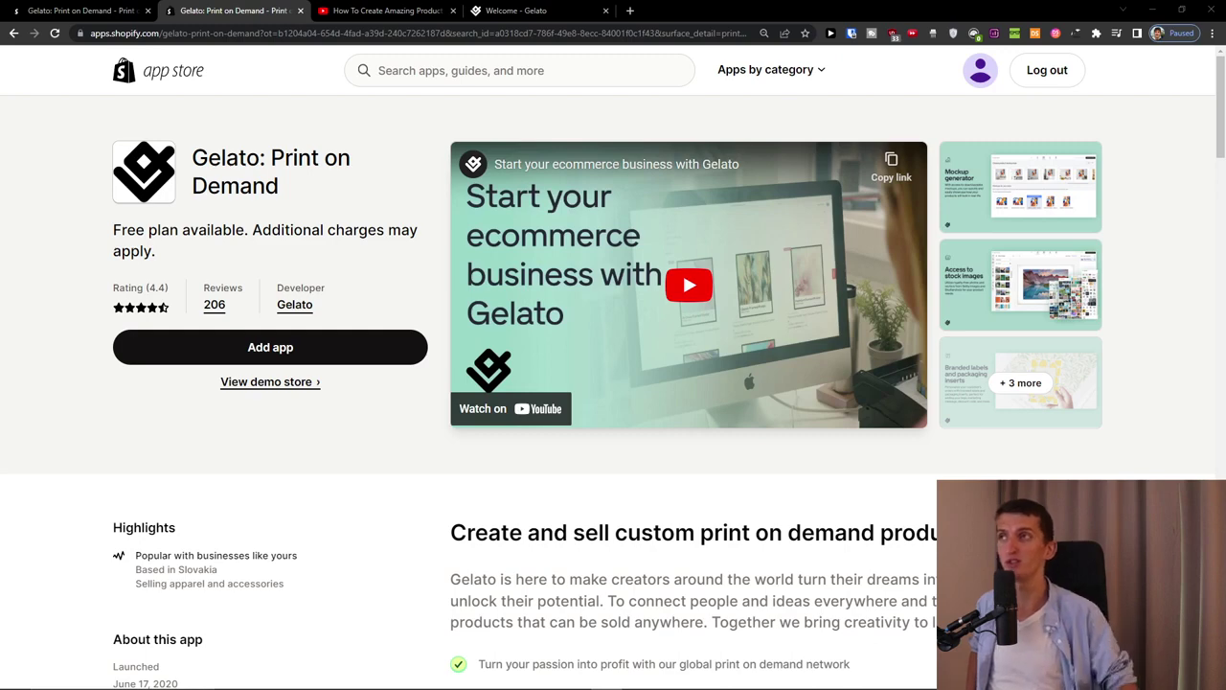
# Step: Add the Gelato: Print on Demand app from the Shopify App Store and install it on the store
pyautogui.click(402, 70)
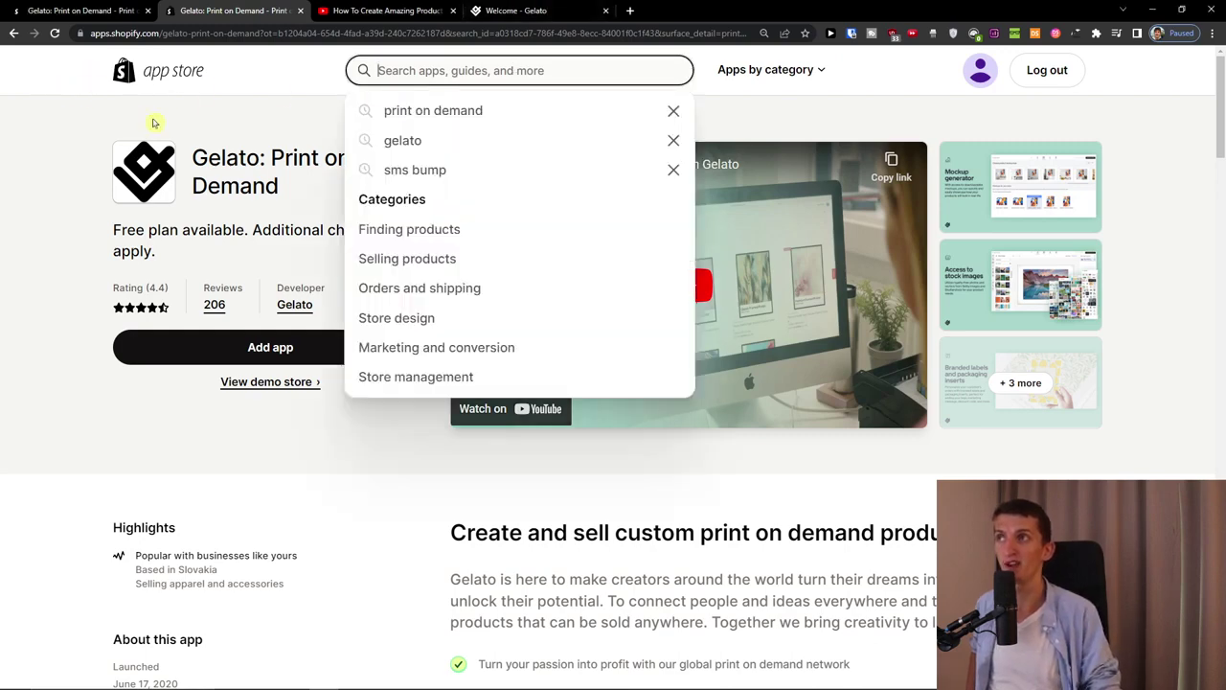
pyautogui.click(221, 203)
pyautogui.moveTo(197, 170); pyautogui.dragTo(344, 201)
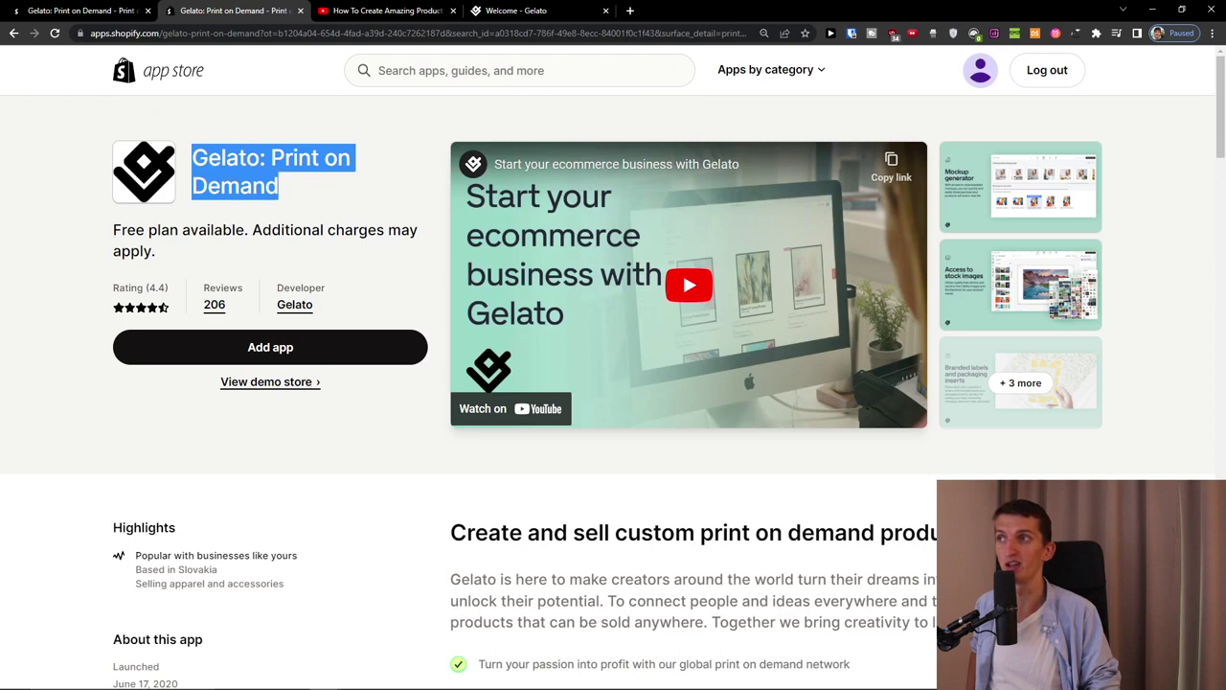
pyautogui.click(273, 350)
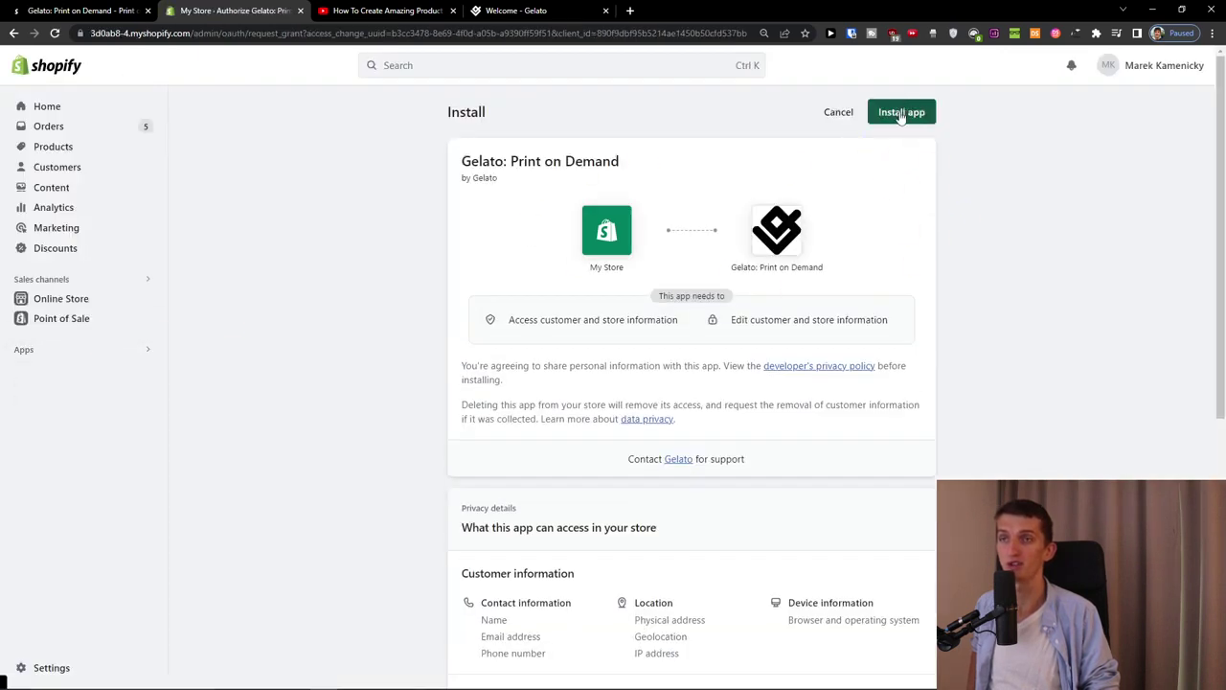
pyautogui.click(900, 115)
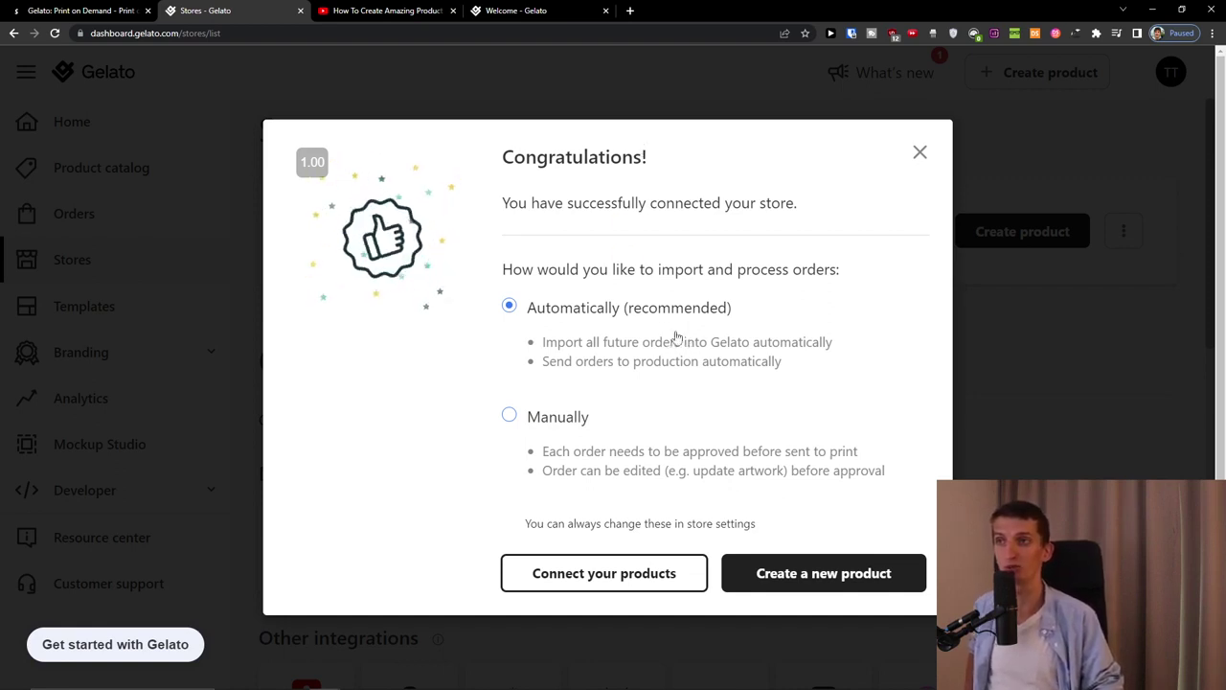
# Step: Keep order import and processing set to Automatically and start creating a new product
pyautogui.moveTo(537, 269); pyautogui.dragTo(661, 269)
pyautogui.moveTo(532, 203); pyautogui.dragTo(822, 213)
pyautogui.moveTo(501, 269); pyautogui.dragTo(838, 285)
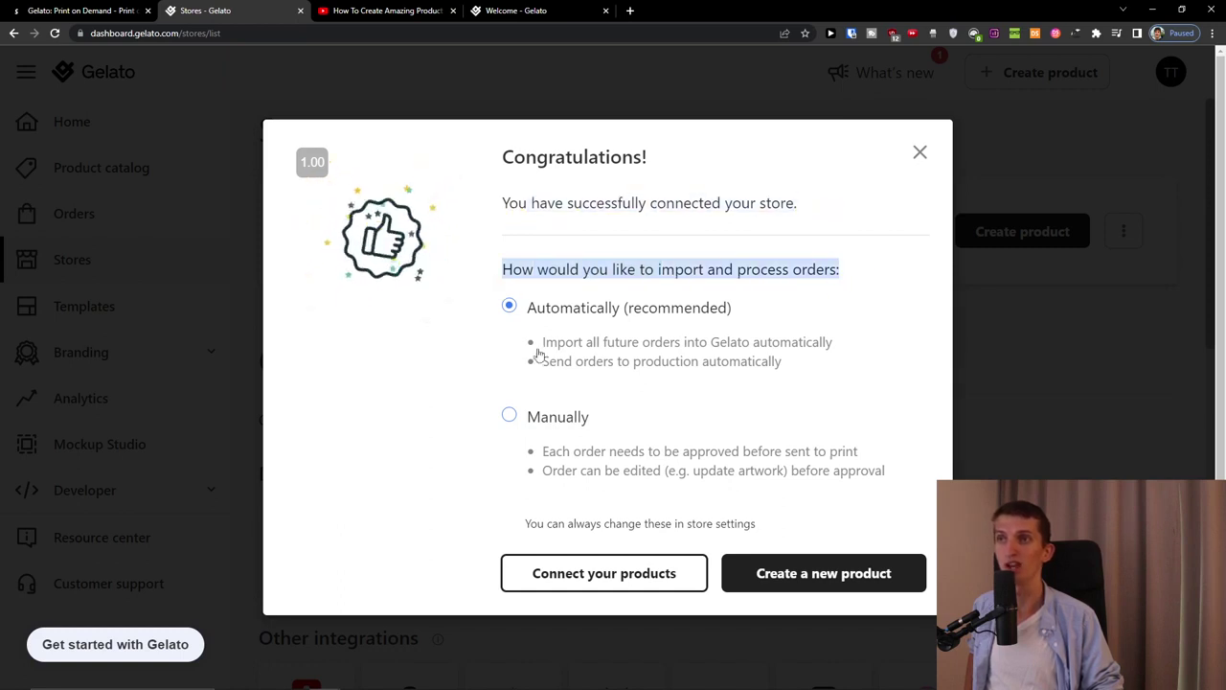
pyautogui.click(563, 421)
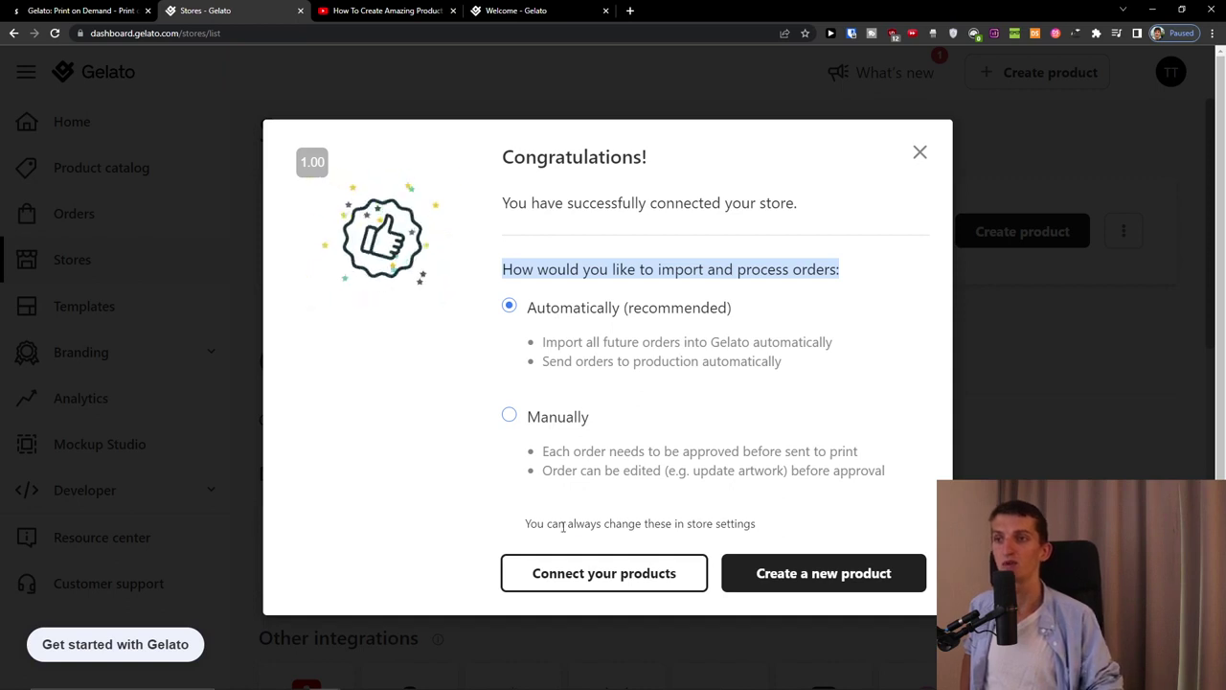
pyautogui.click(764, 575)
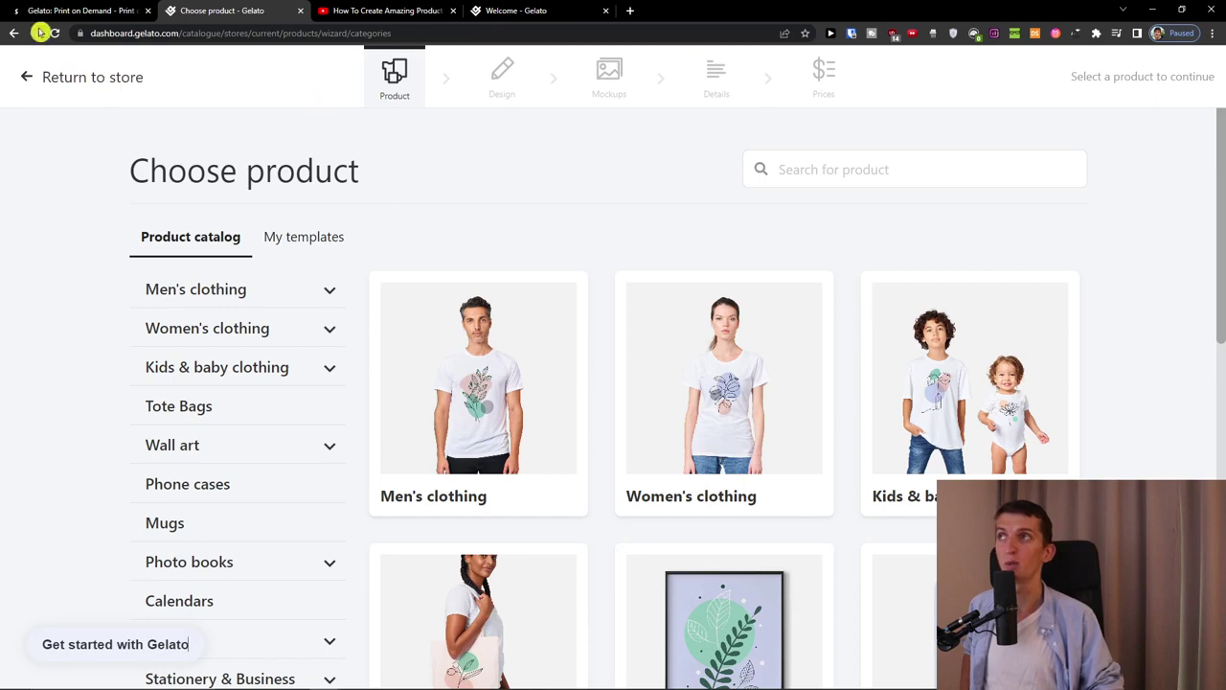
# Step: Go to the Shopify website in a new tab, log in and open the My Store admin
pyautogui.click(638, 14)
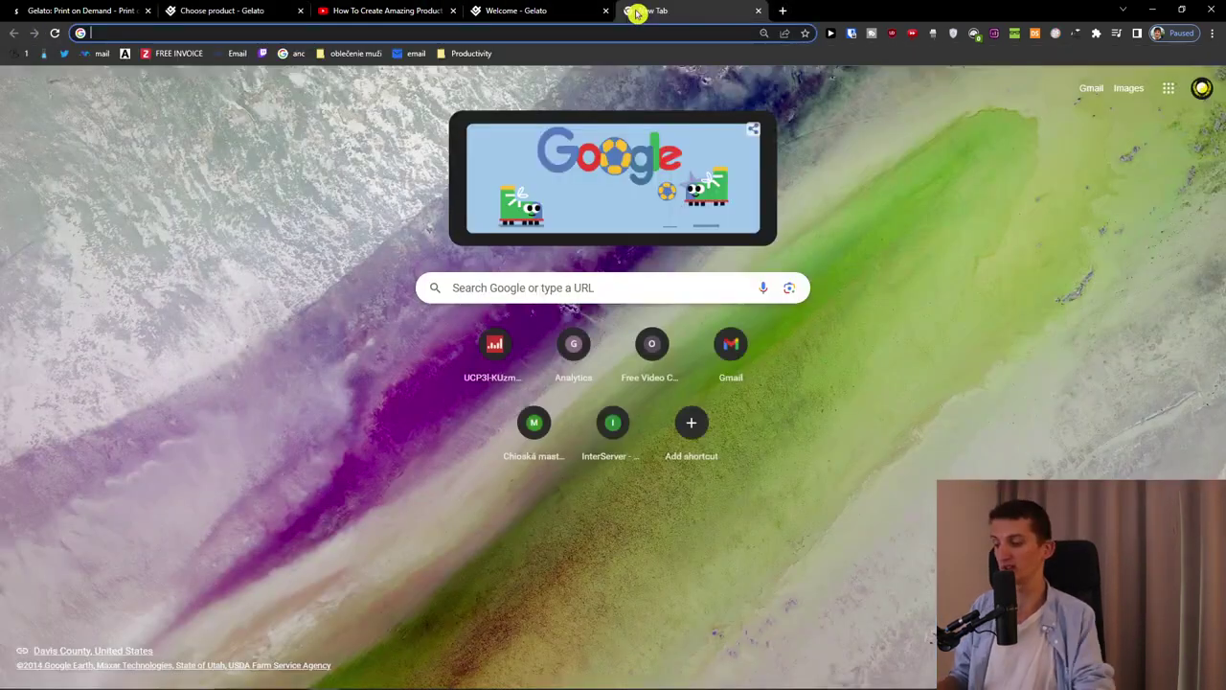
pyautogui.write('shopify')
pyautogui.press('Return')
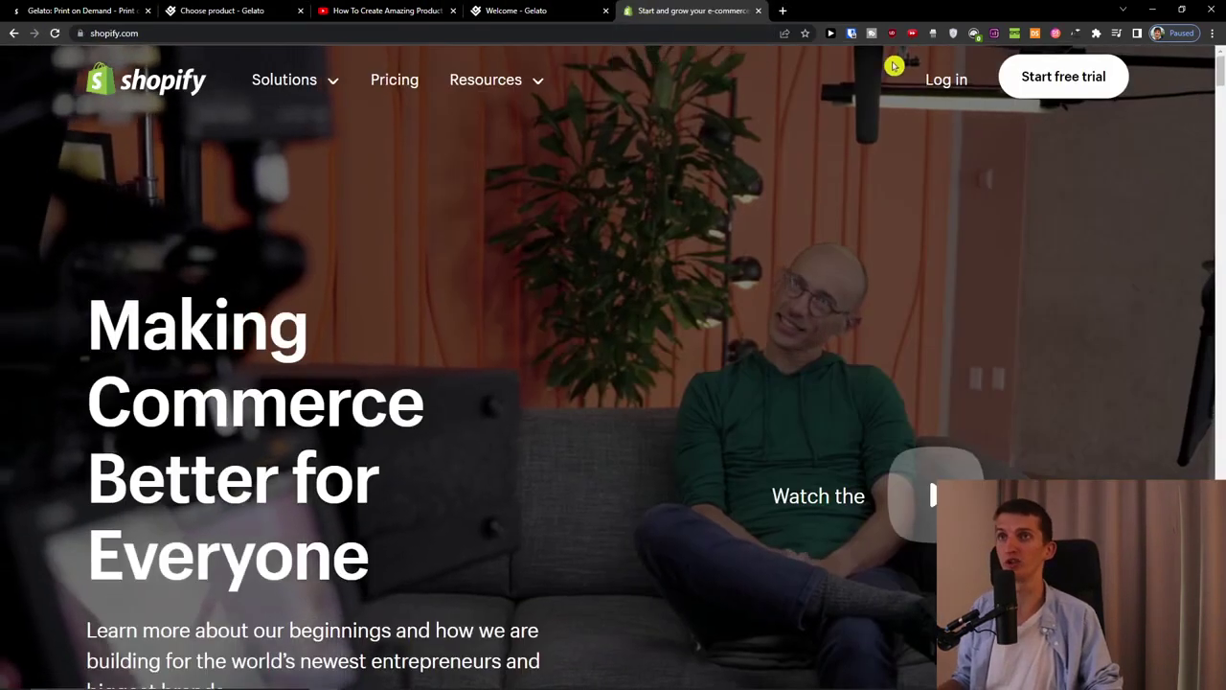
pyautogui.click(945, 79)
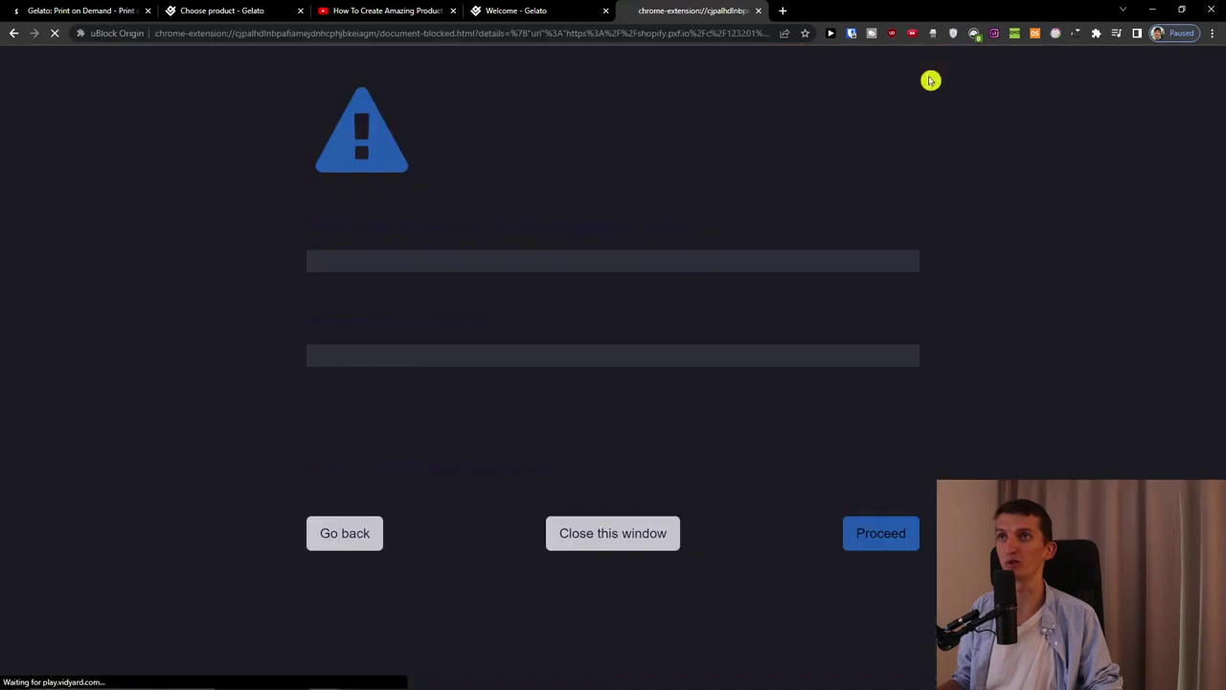
pyautogui.click(901, 553)
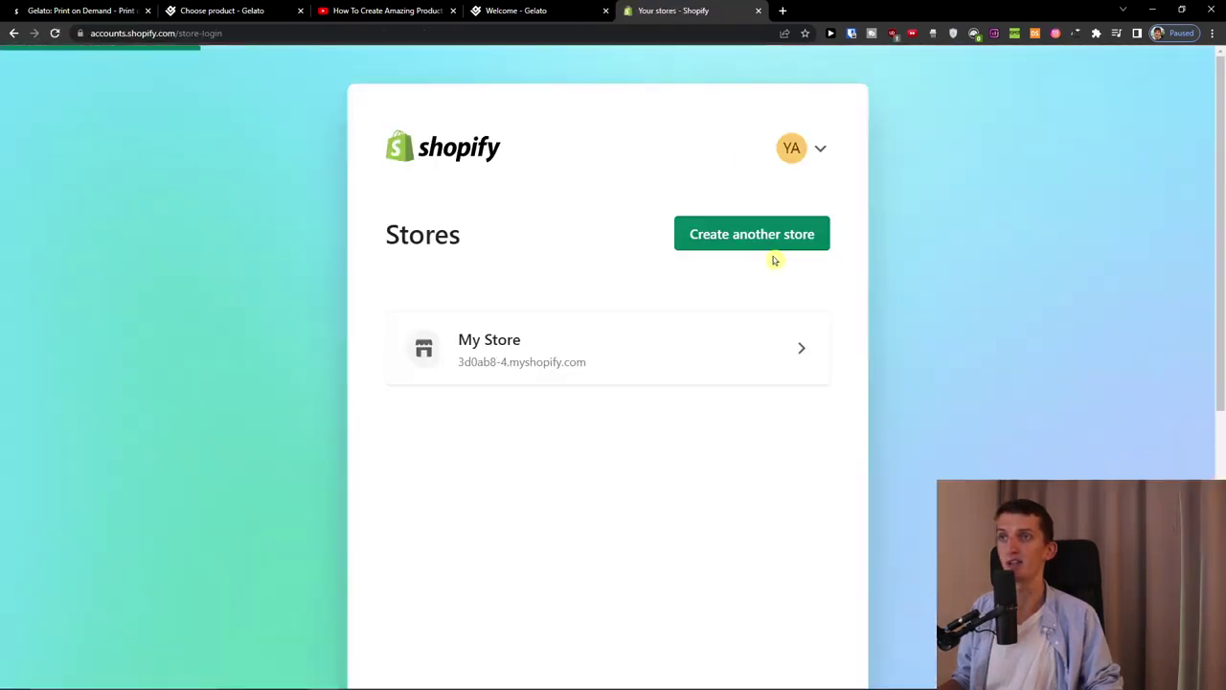
pyautogui.click(671, 334)
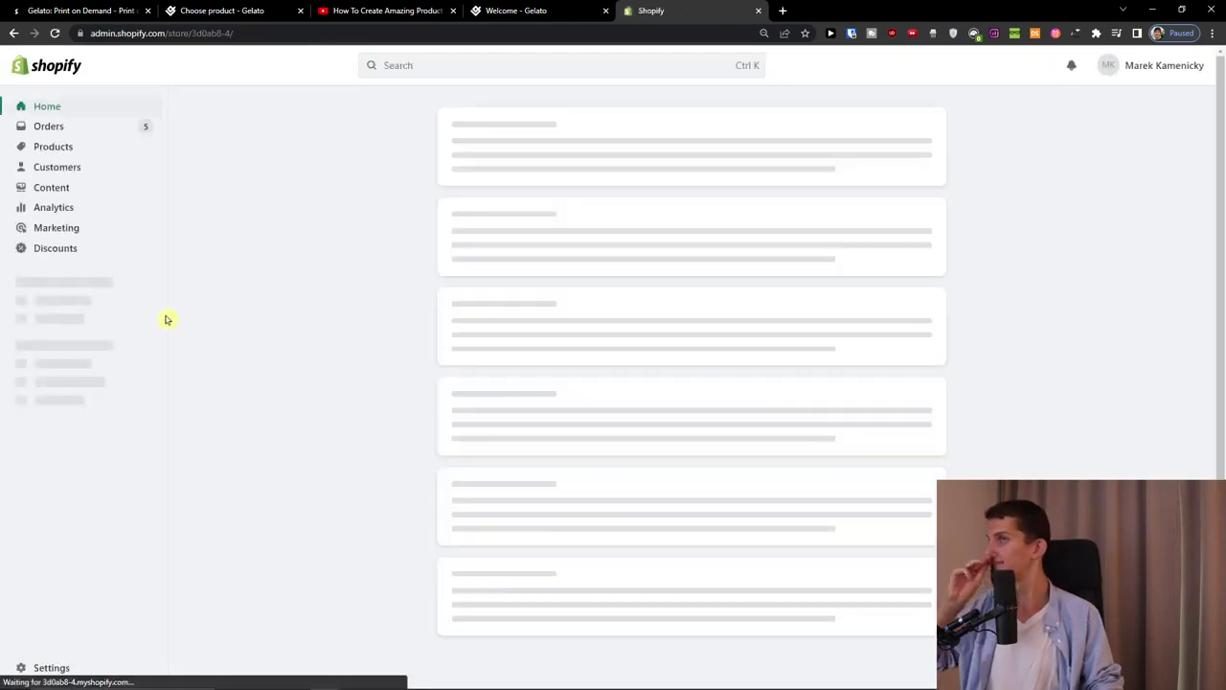
# Step: Launch Gelato: Print on Demand from the store's installed apps and dismiss the store connection dialog
pyautogui.click(112, 351)
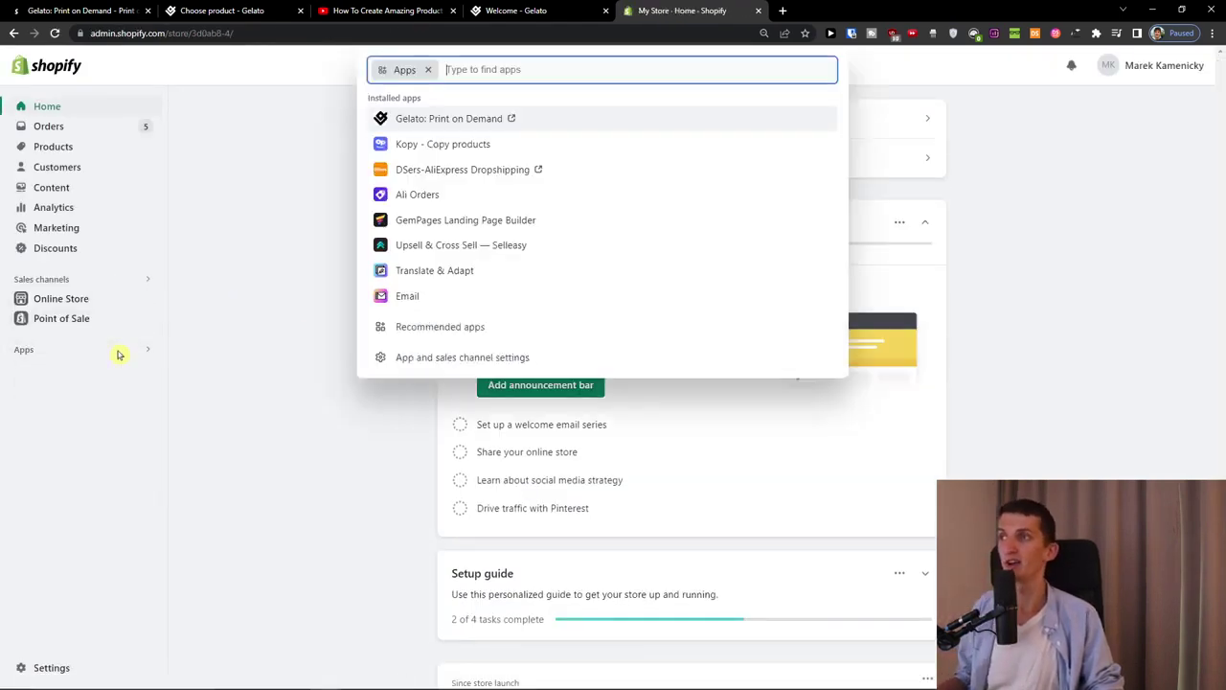
pyautogui.click(428, 122)
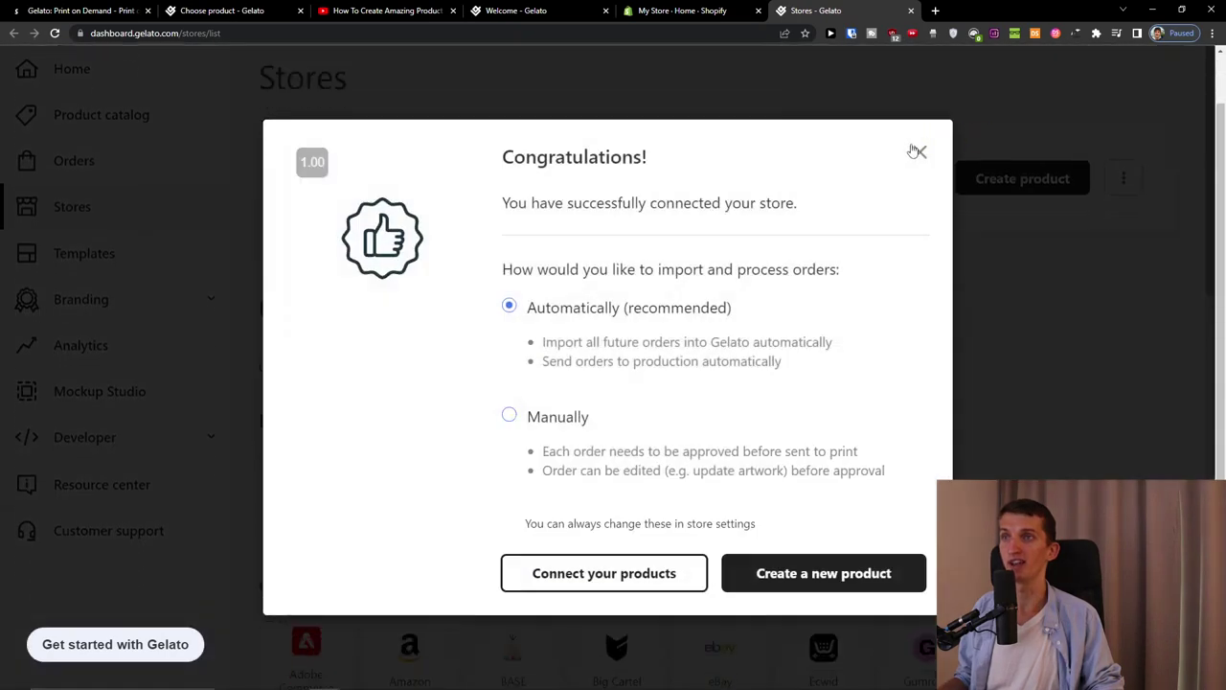
pyautogui.click(918, 153)
# Step: Look over the direct and other store integrations, and the Gelato home dashboard
pyautogui.scroll(-2, 307, 410)
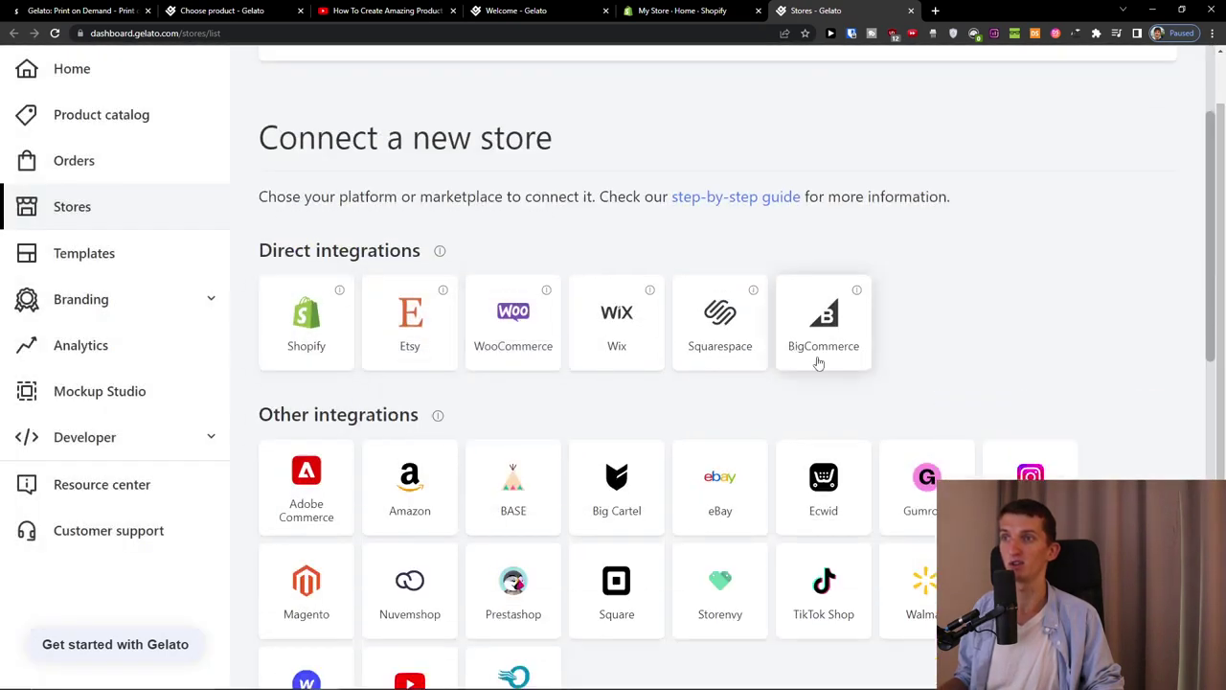
pyautogui.scroll(-1, 537, 360)
pyautogui.scroll(-2, 761, 434)
pyautogui.scroll(3, 527, 423)
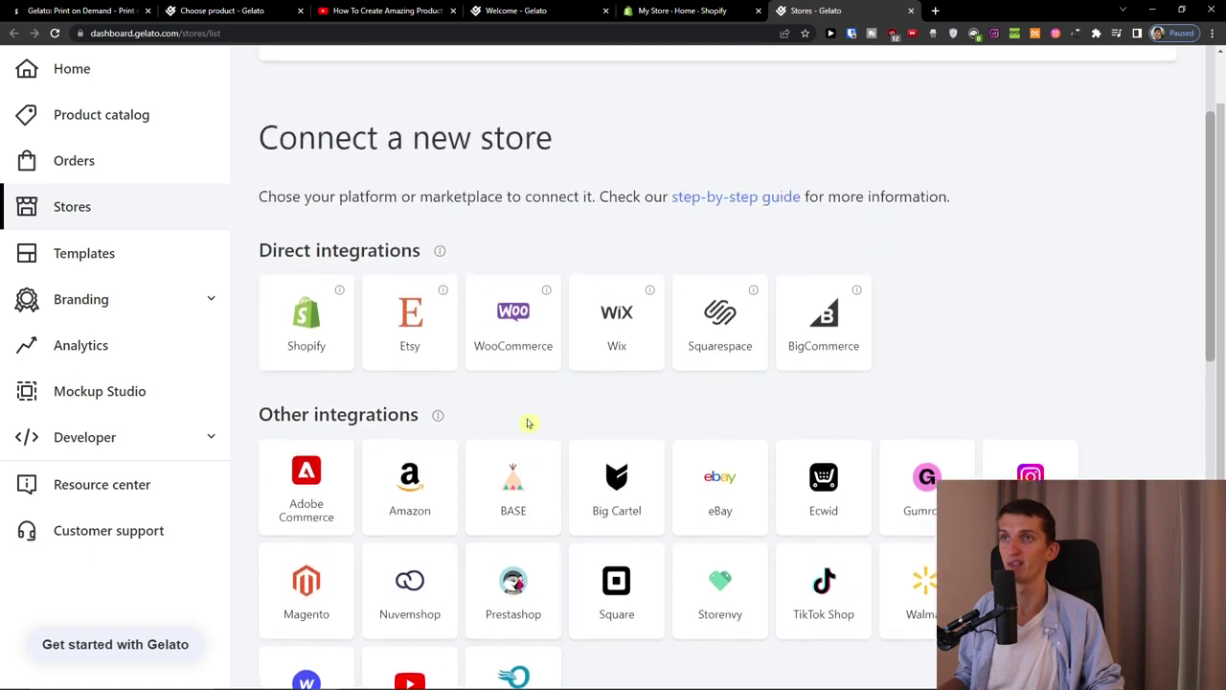
pyautogui.click(559, 13)
pyautogui.scroll(-1, 707, 242)
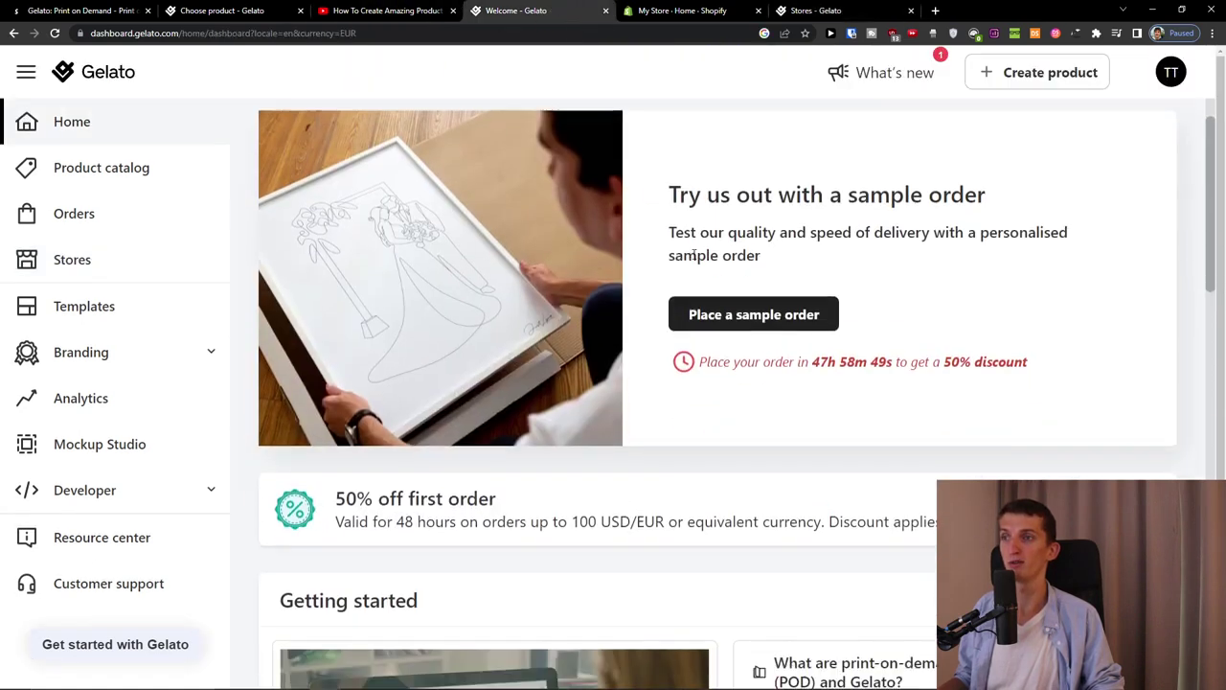
pyautogui.scroll(1, 599, 252)
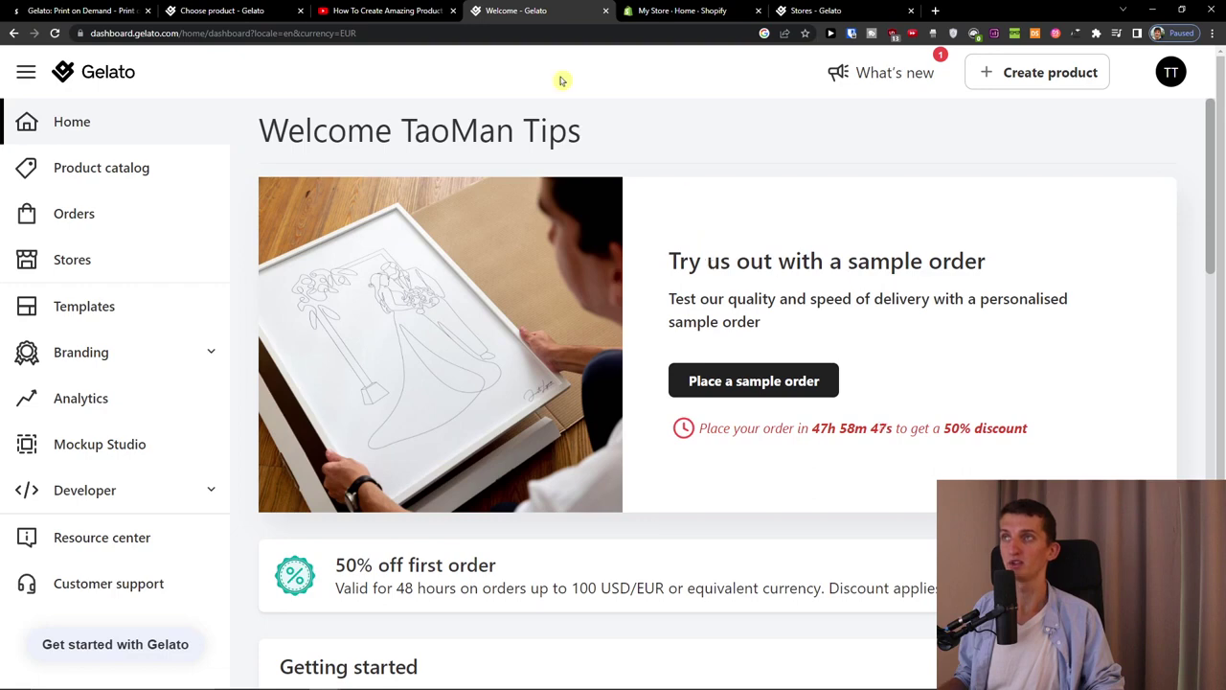
# Step: Return to the product selection page and open the T-shirts category under Men's clothing
pyautogui.click(266, 10)
pyautogui.scroll(-1, 606, 299)
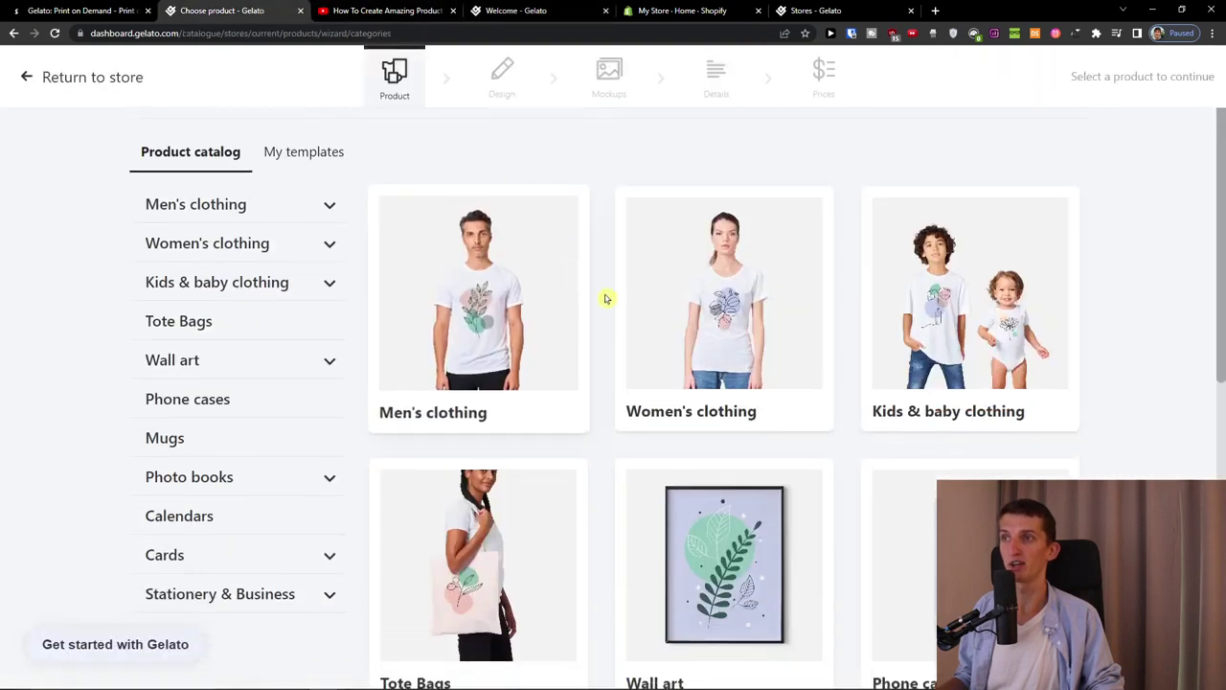
pyautogui.click(549, 290)
pyautogui.scroll(-1, 610, 239)
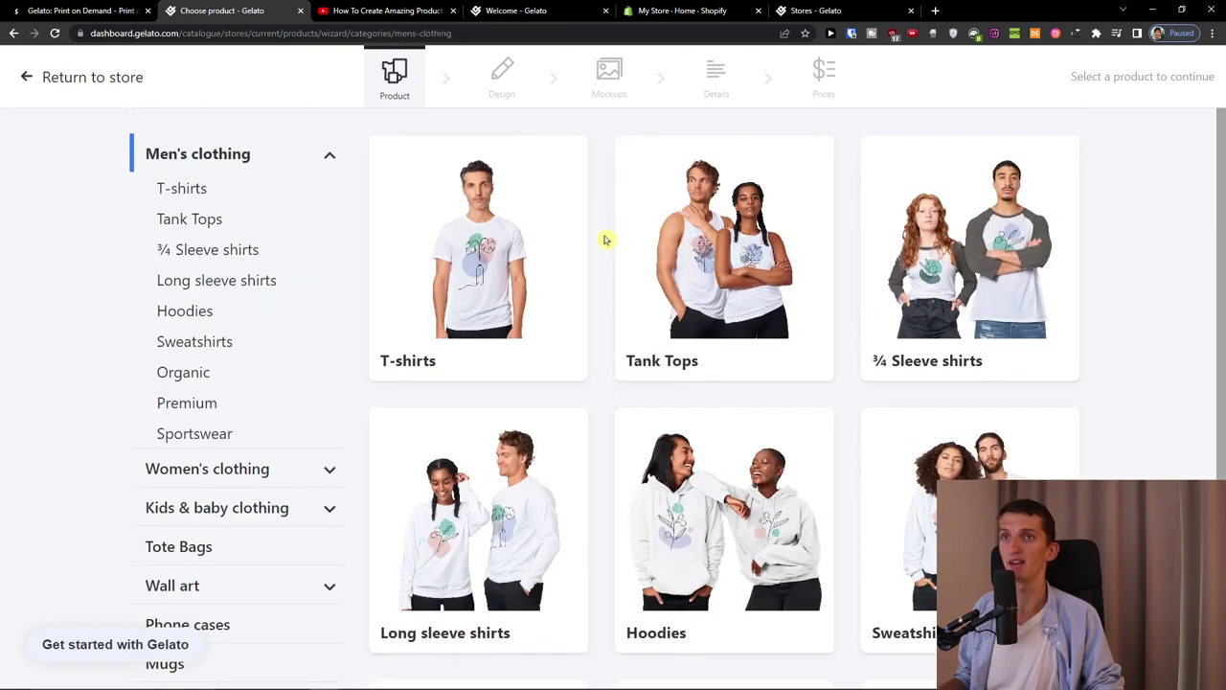
pyautogui.click(534, 243)
pyautogui.scroll(-1, 597, 266)
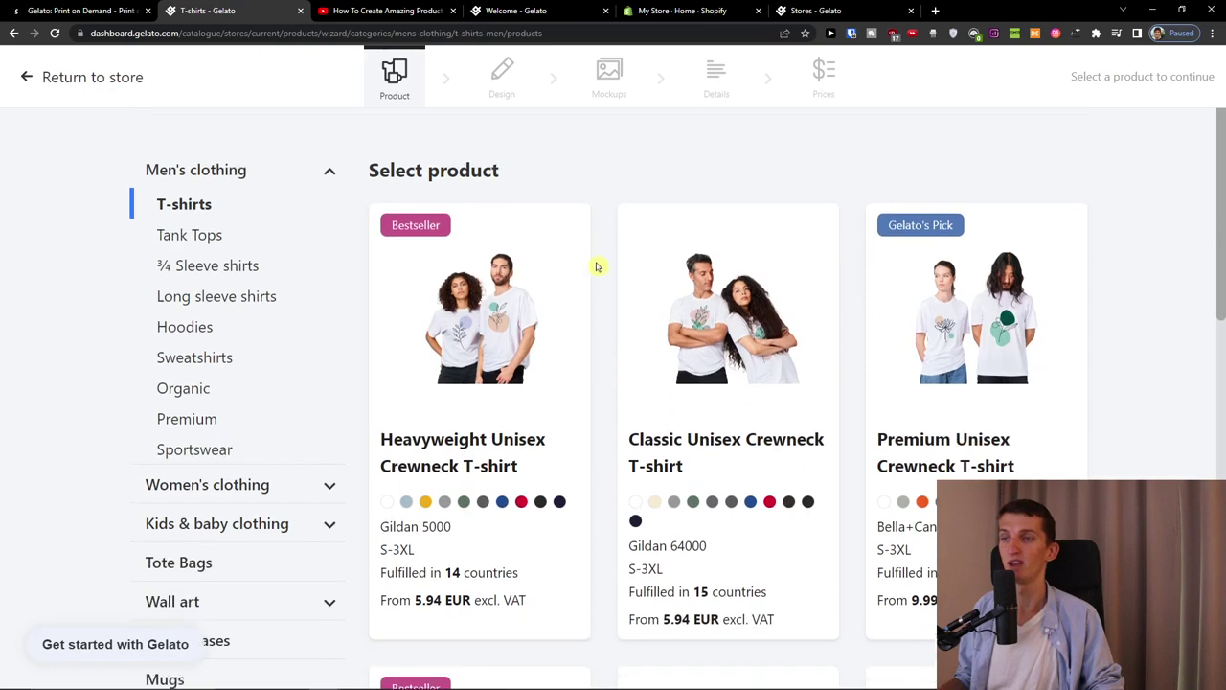
# Step: Browse the available T-shirts and choose the Heavyweight Unisex Crewneck T-shirt for the new product
pyautogui.scroll(-1, 597, 266)
pyautogui.scroll(-2, 632, 267)
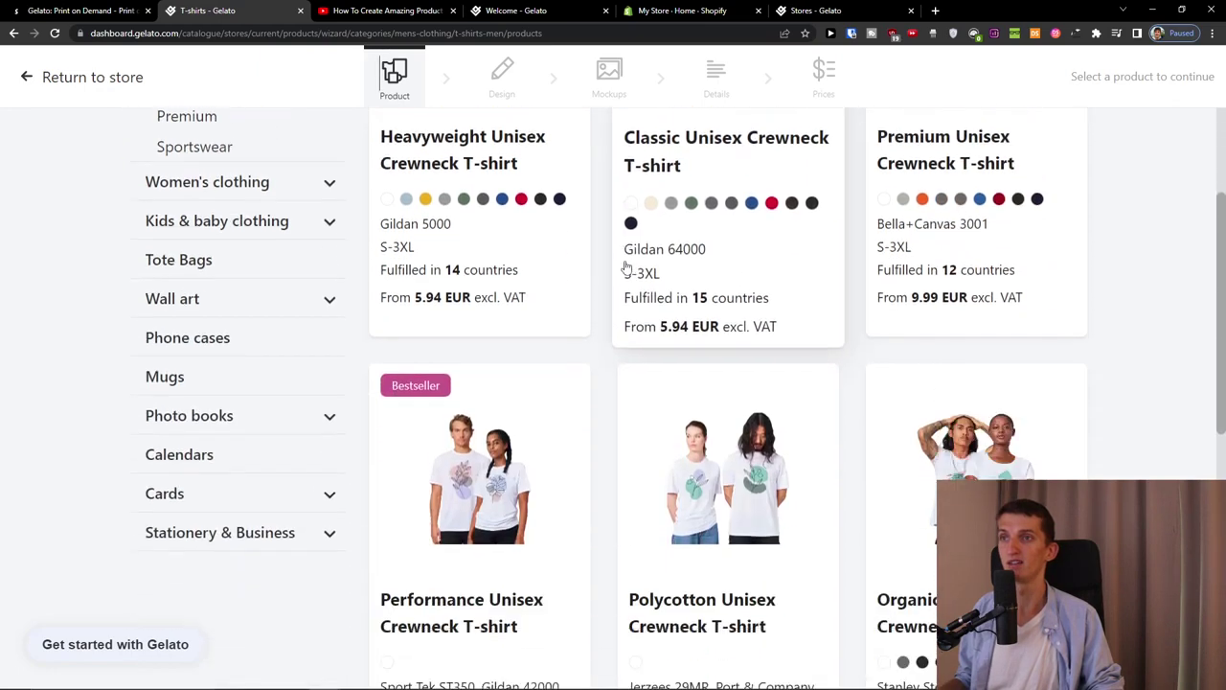
pyautogui.scroll(-2, 613, 266)
pyautogui.scroll(3, 603, 265)
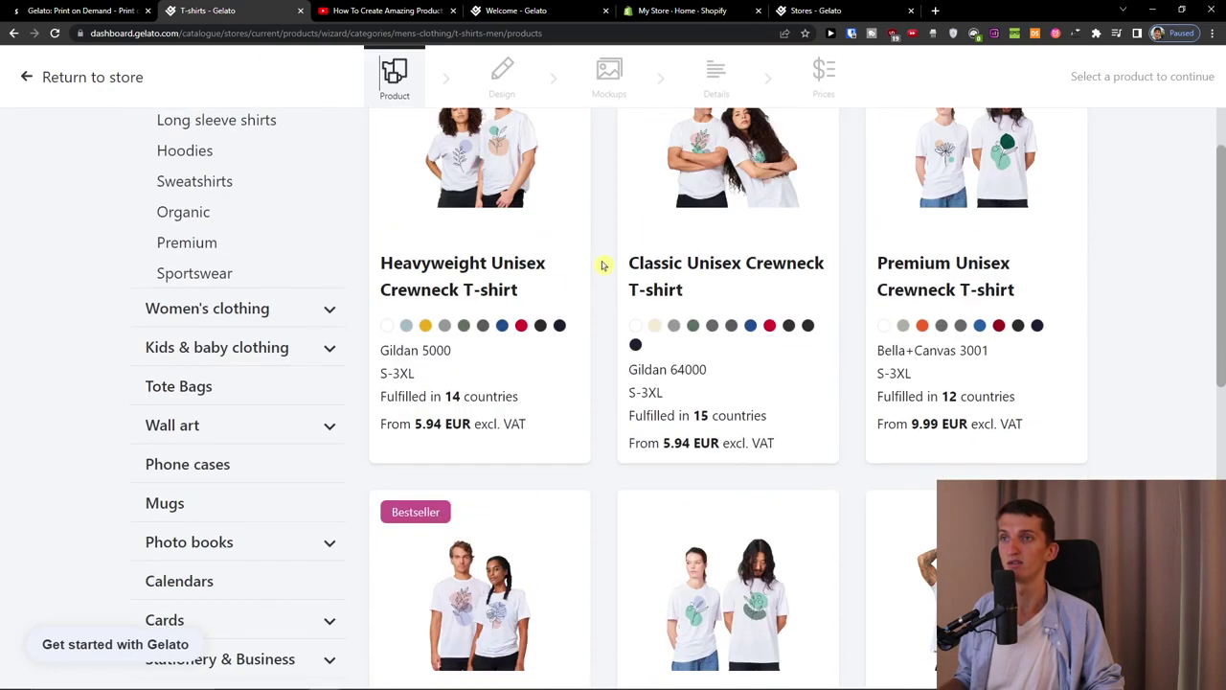
pyautogui.scroll(2, 599, 265)
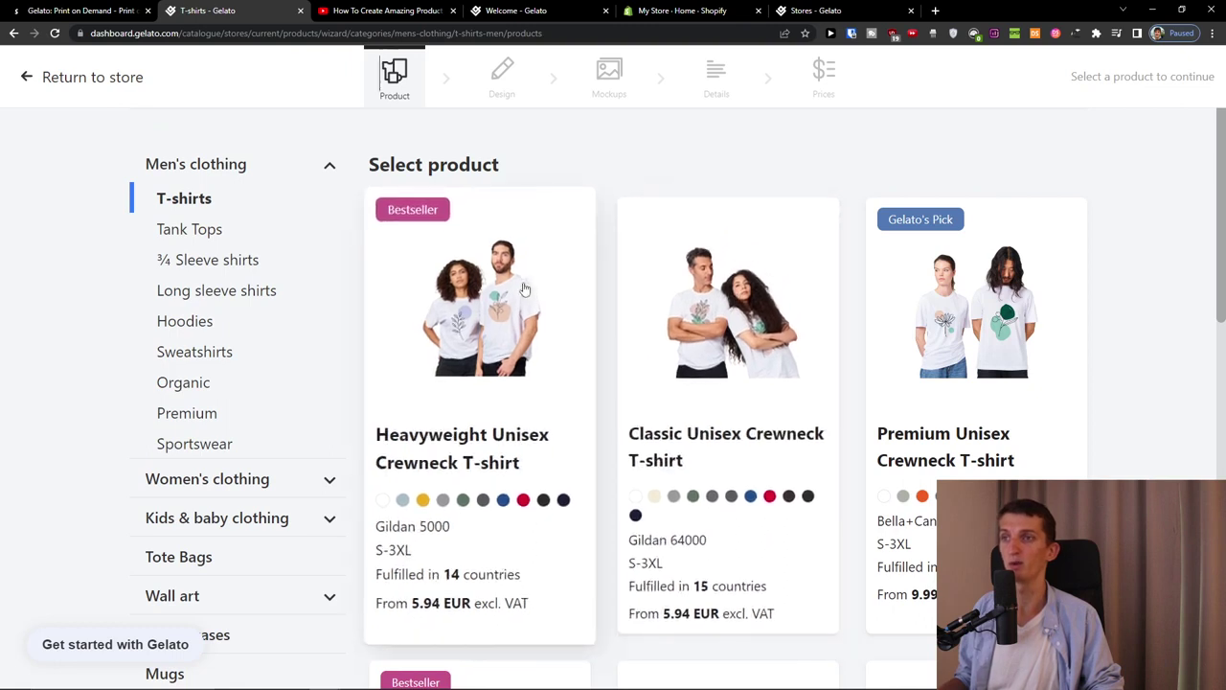
pyautogui.click(524, 288)
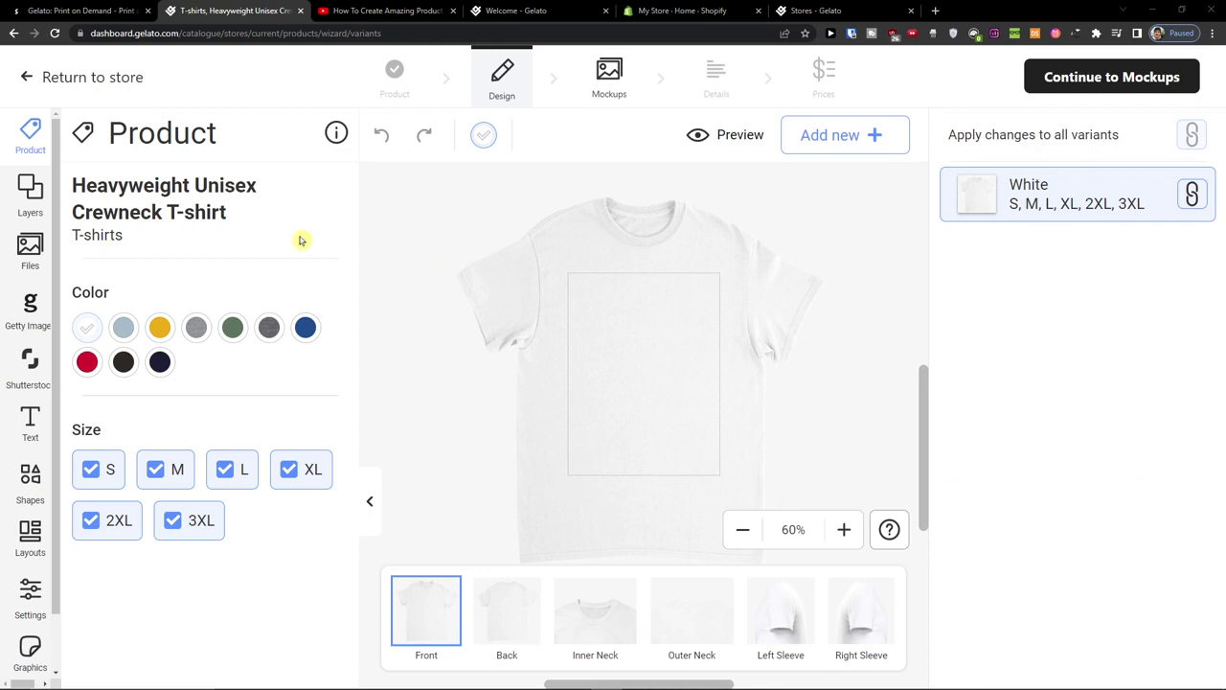
# Step: Try adding Light Blue, Gold and Sports Grey color variants to the T-shirt
pyautogui.click(39, 190)
pyautogui.click(31, 139)
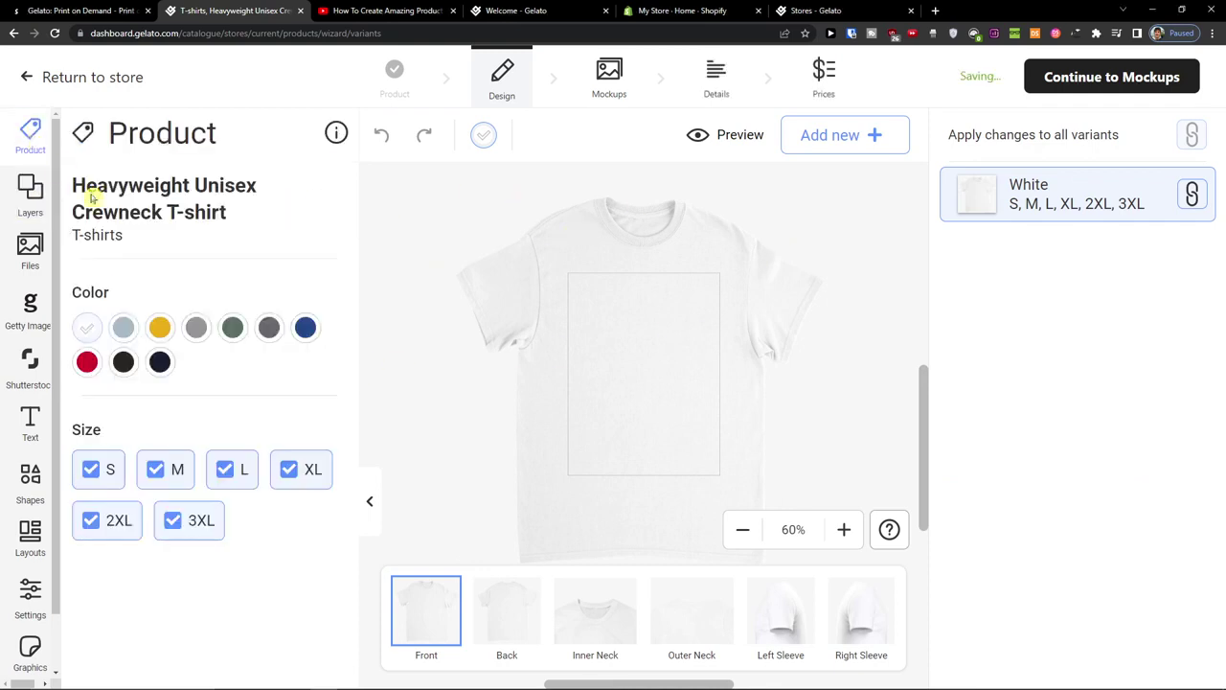
pyautogui.click(127, 328)
pyautogui.click(160, 328)
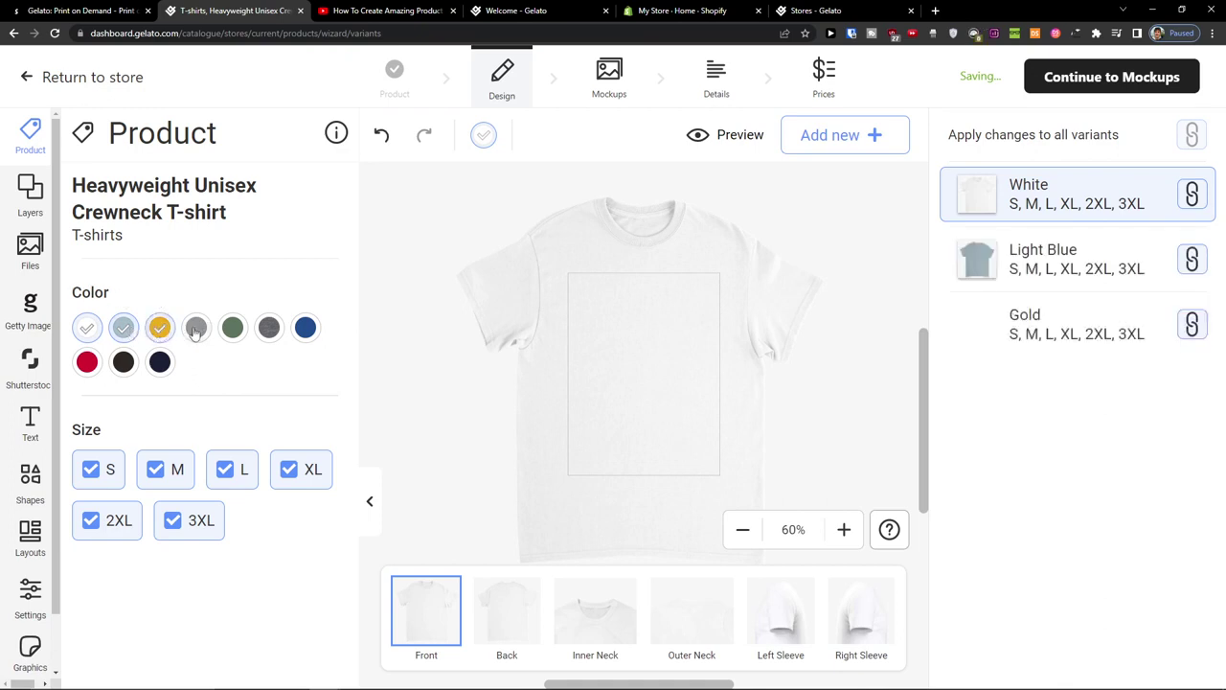
pyautogui.click(201, 330)
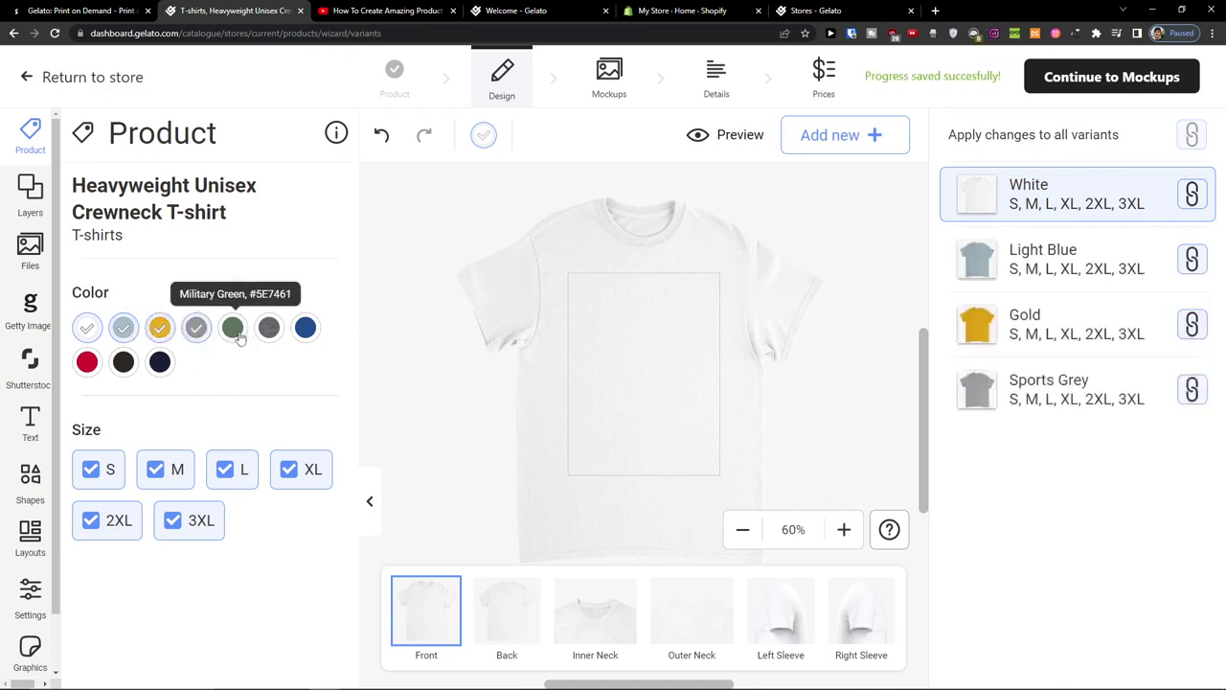
# Step: Remove the Sports Grey, Gold and Light Blue variants, keeping only White
pyautogui.click(195, 327)
pyautogui.click(160, 328)
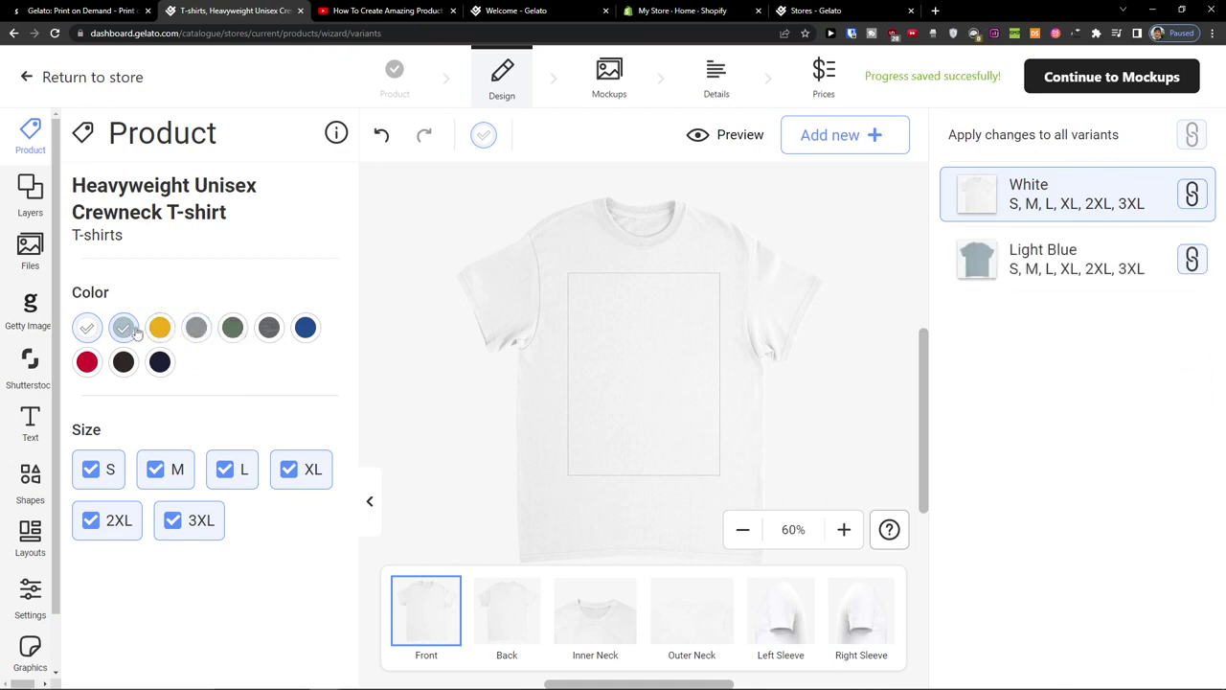
pyautogui.click(124, 327)
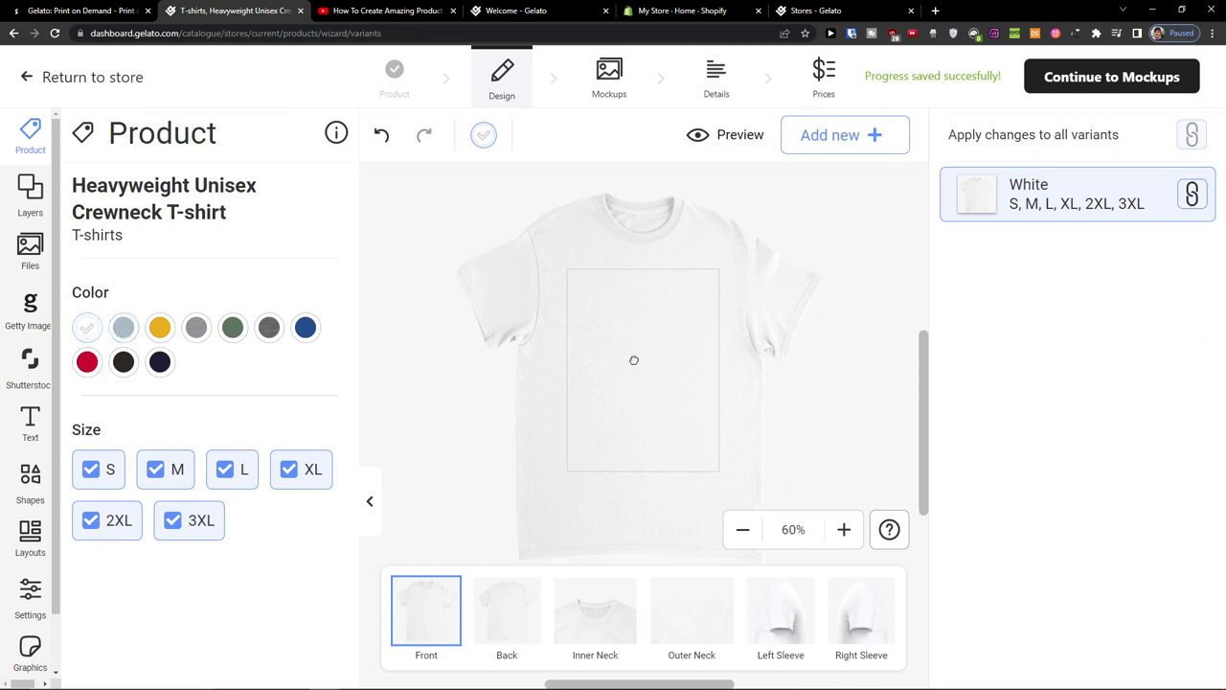
# Step: View the T-shirt's back, inner neck, outer neck and sleeve print areas, and return to the front
pyautogui.click(520, 609)
pyautogui.click(578, 604)
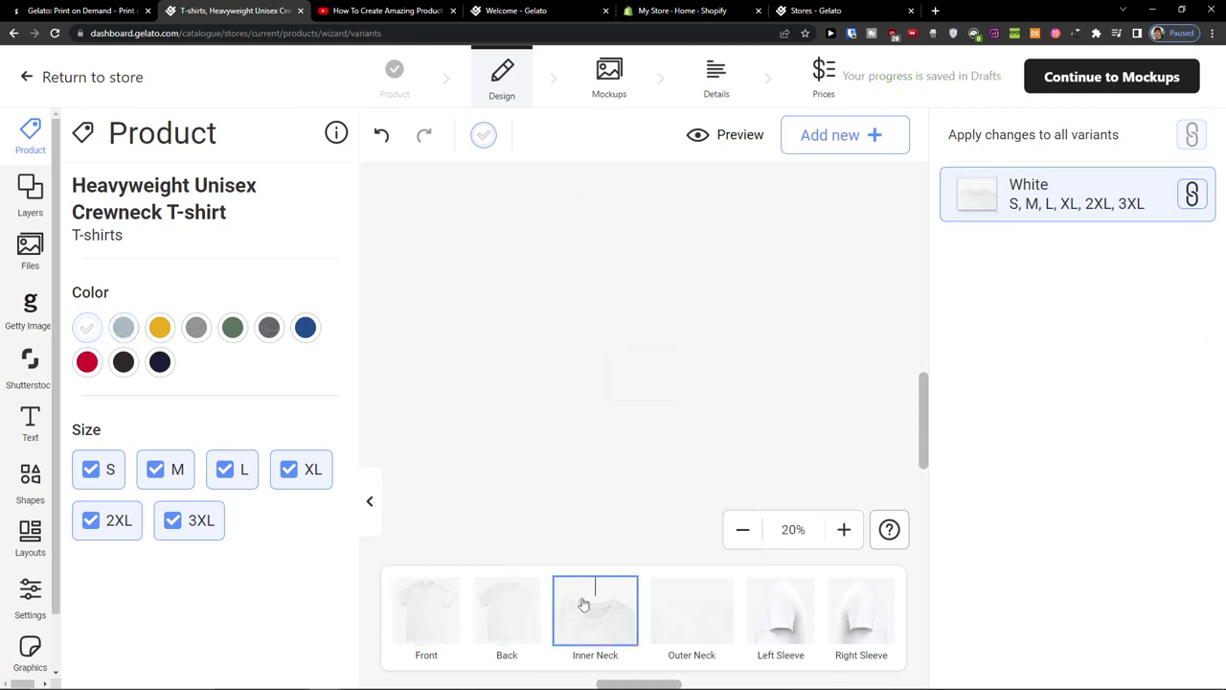
pyautogui.click(686, 609)
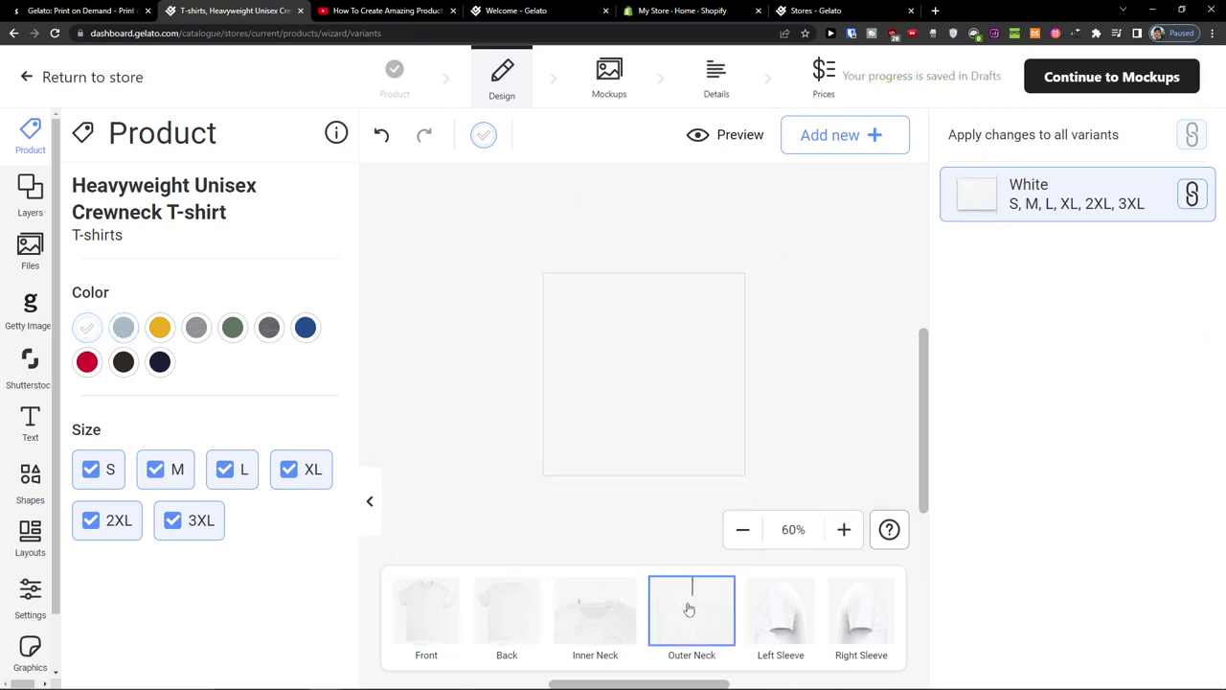
pyautogui.click(781, 611)
pyautogui.click(859, 615)
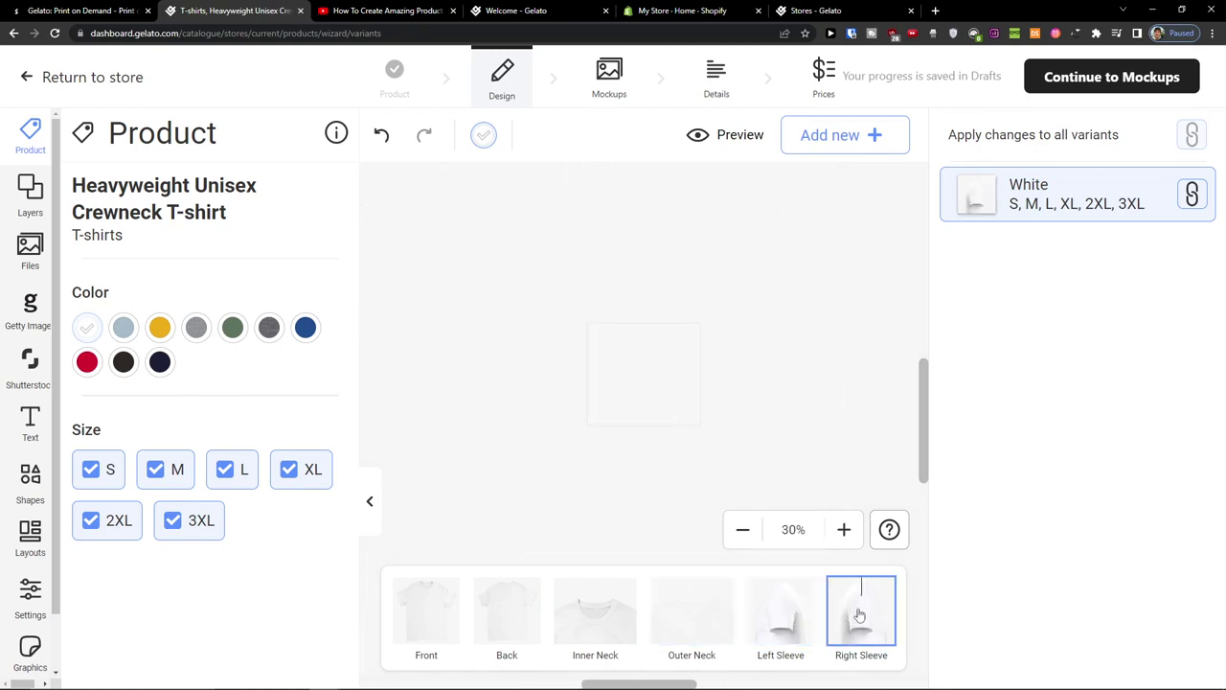
pyautogui.click(417, 613)
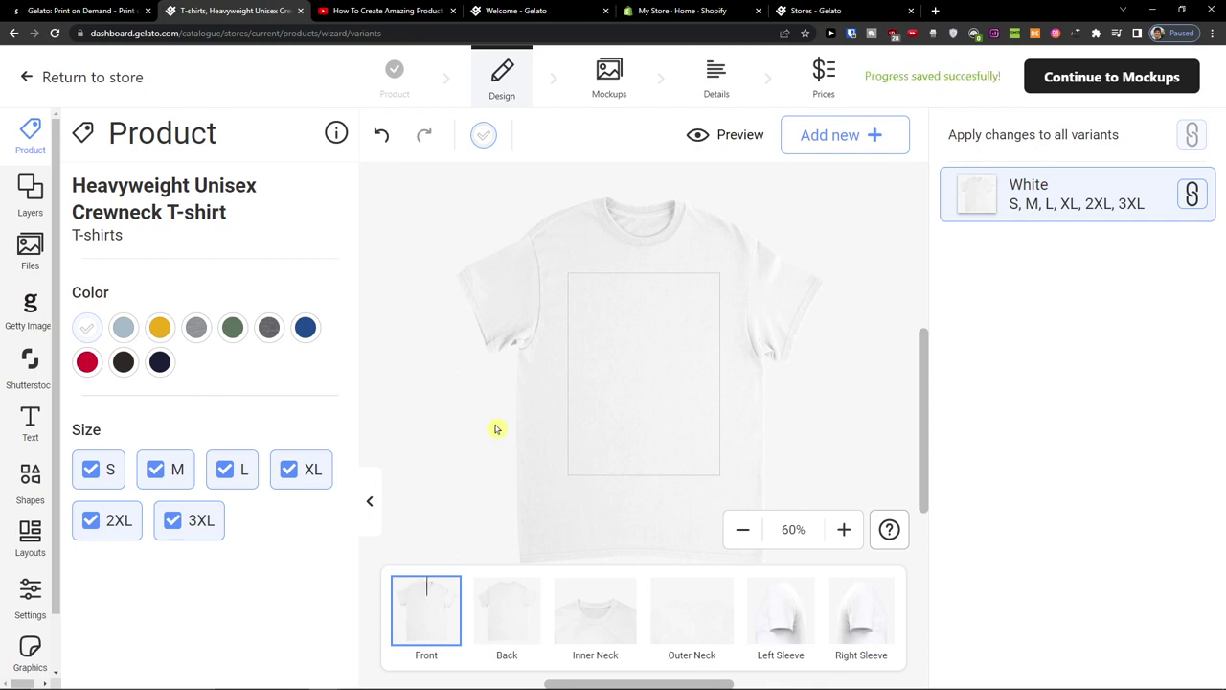
pyautogui.moveTo(496, 429); pyautogui.dragTo(450, 419)
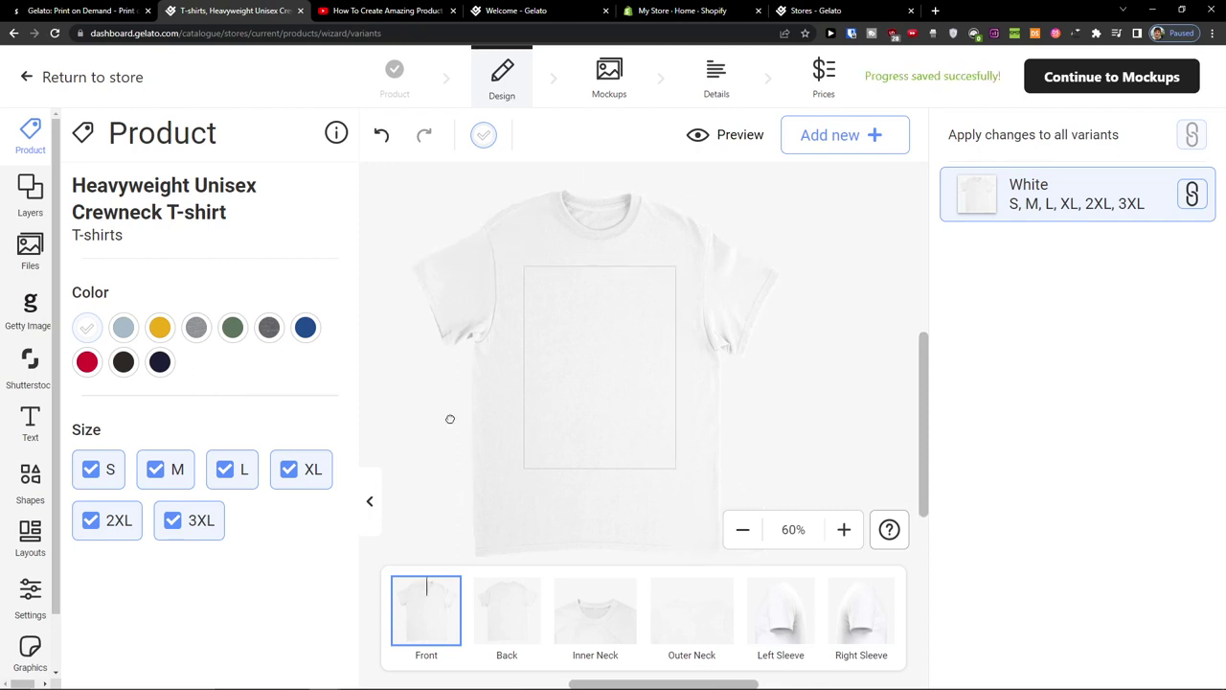
# Step: Try adding the green ocean wave picture from Shutterstock's Nature images to the front of the T-shirt
pyautogui.click(19, 188)
pyautogui.click(21, 182)
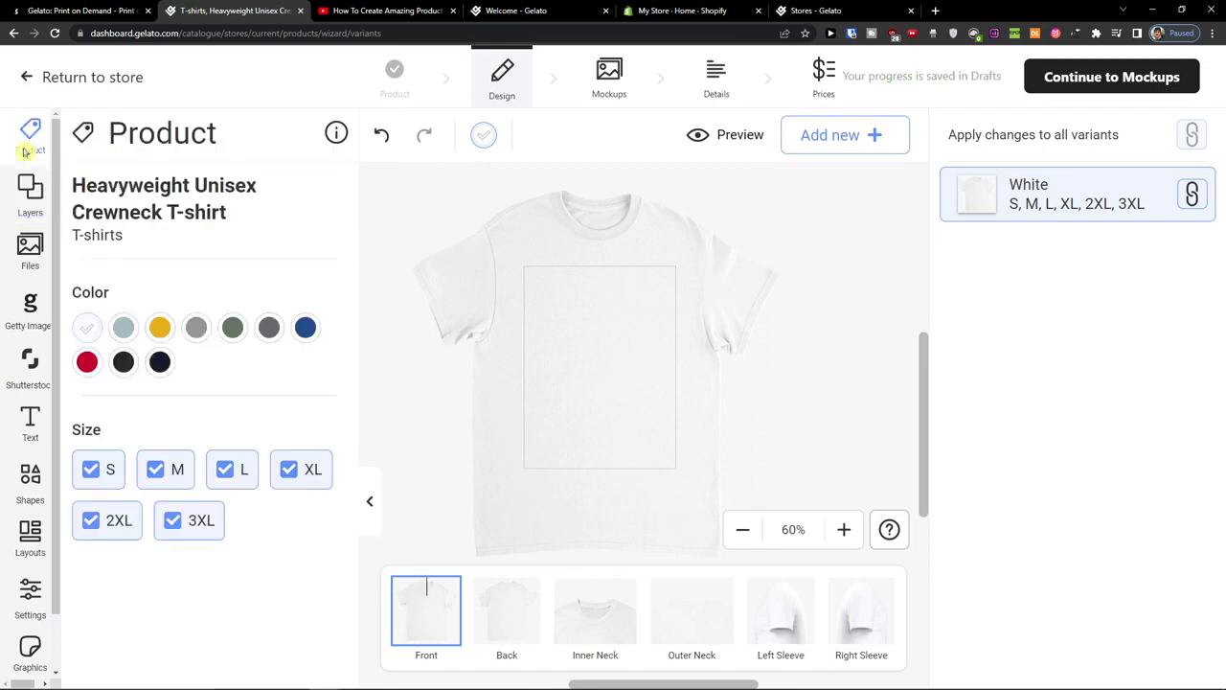
pyautogui.click(33, 209)
pyautogui.click(255, 200)
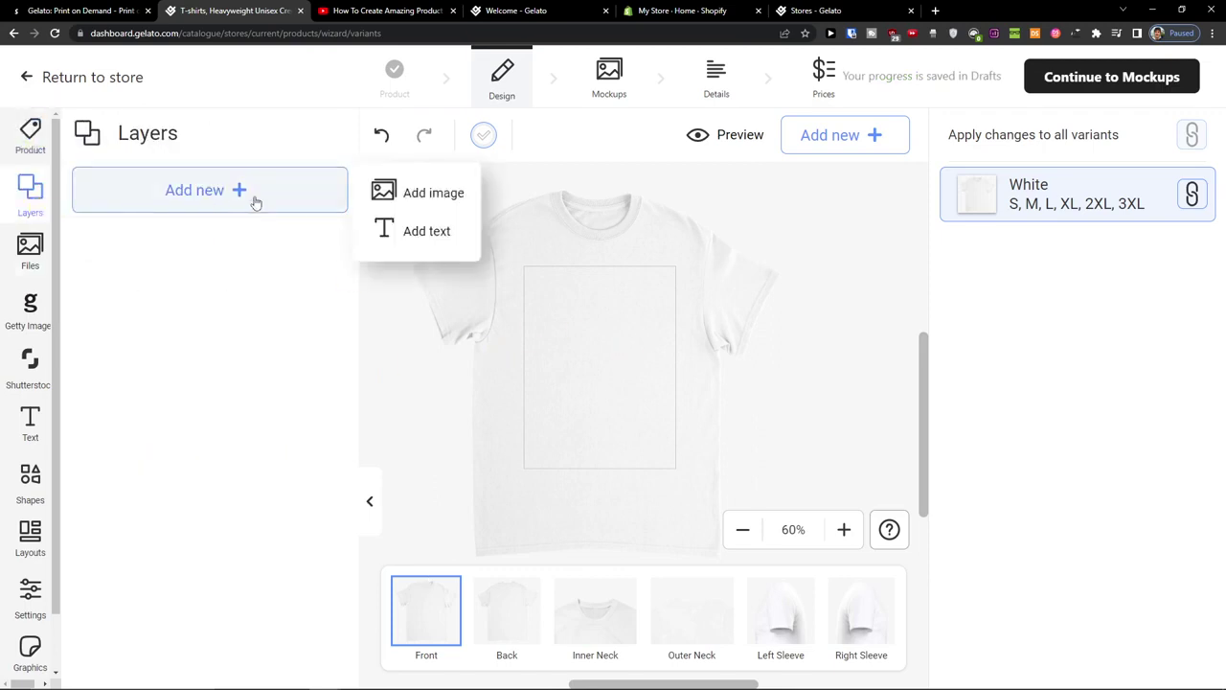
pyautogui.click(412, 205)
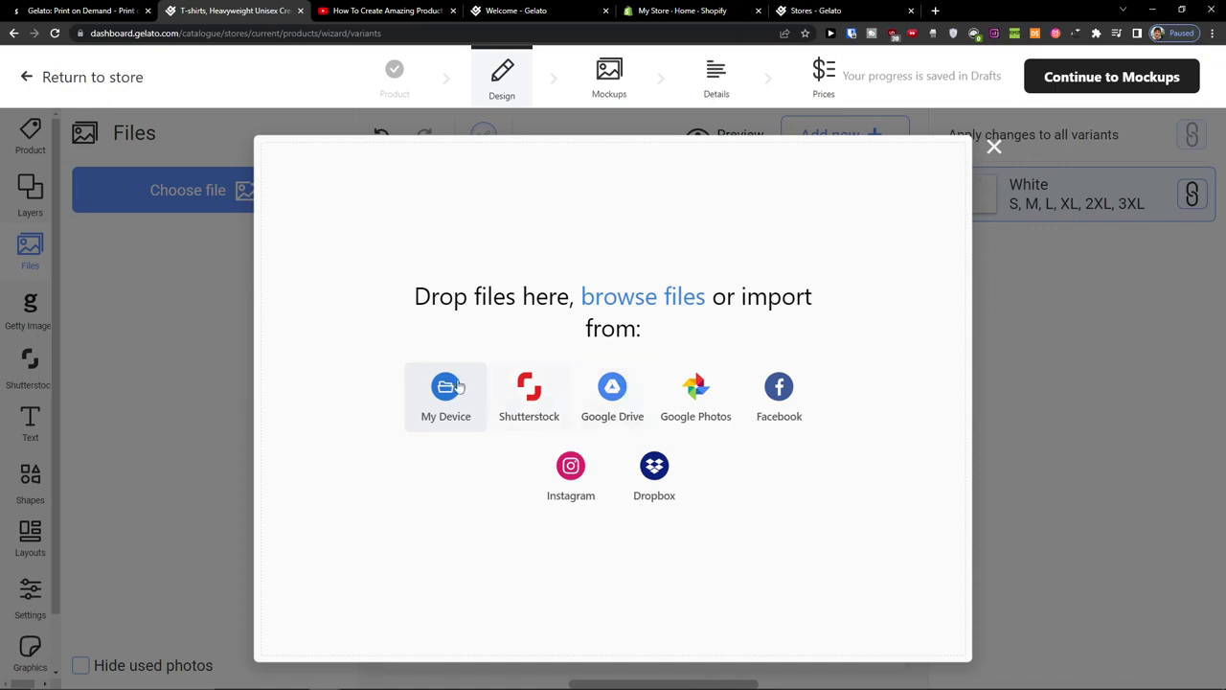
pyautogui.click(528, 388)
pyautogui.scroll(-2, 161, 441)
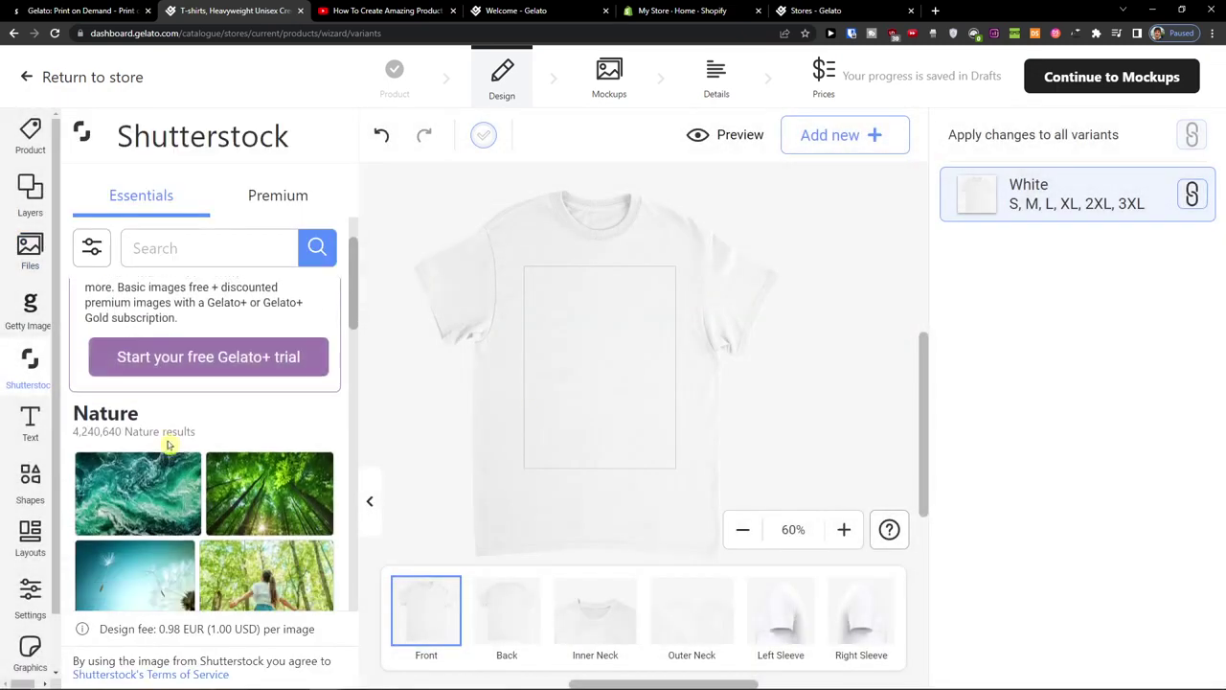
pyautogui.click(158, 438)
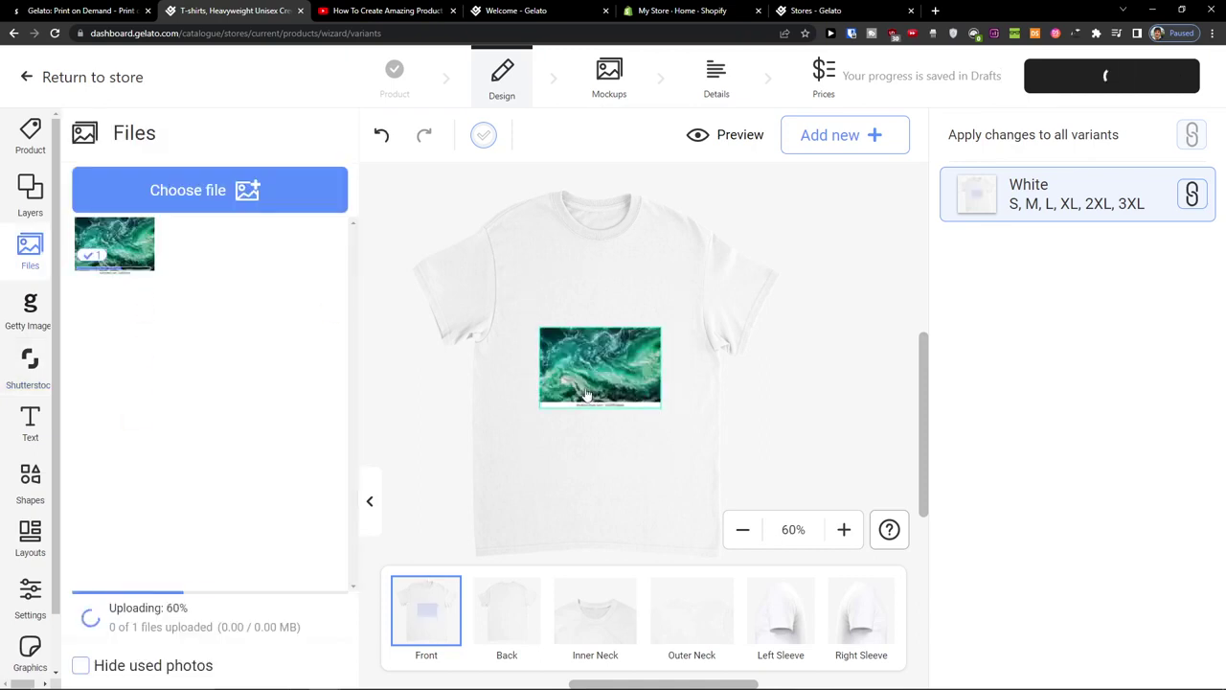
pyautogui.moveTo(585, 399); pyautogui.dragTo(566, 353)
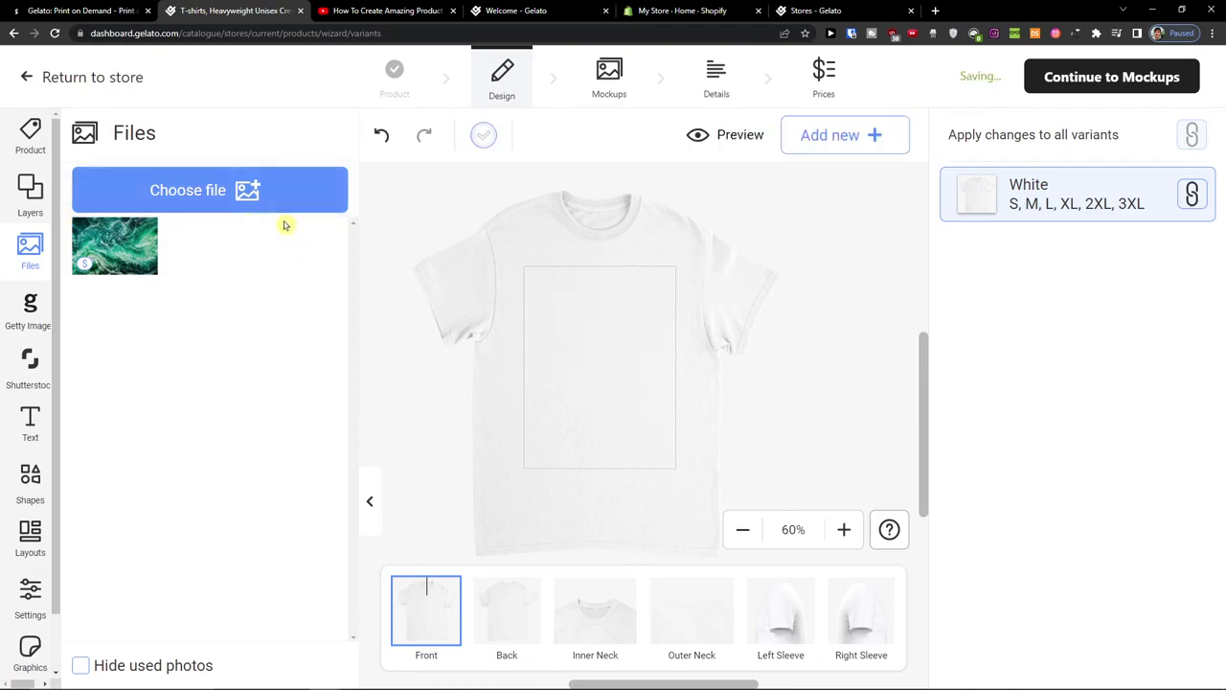
# Step: Upload the black brush-circle image 1_S56r3DzhTFOtC9oRqEPt_A from the computer's Desktop folder to the design files
pyautogui.click(284, 209)
pyautogui.click(475, 388)
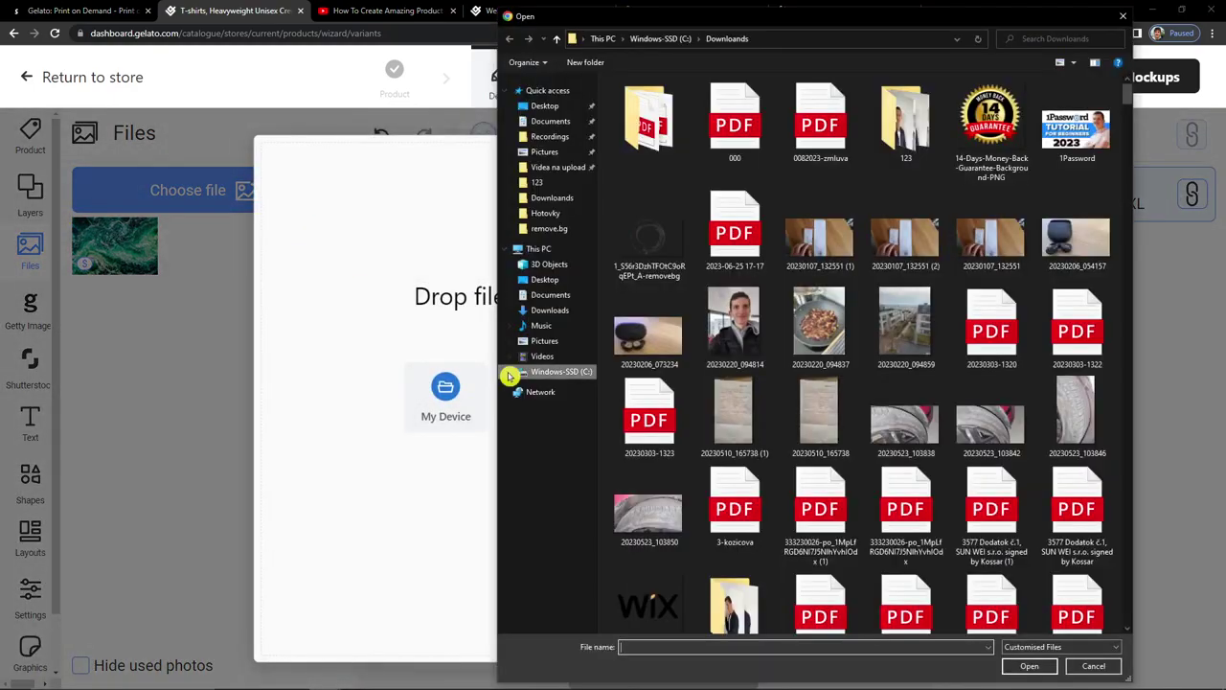
pyautogui.scroll(-10, 783, 380)
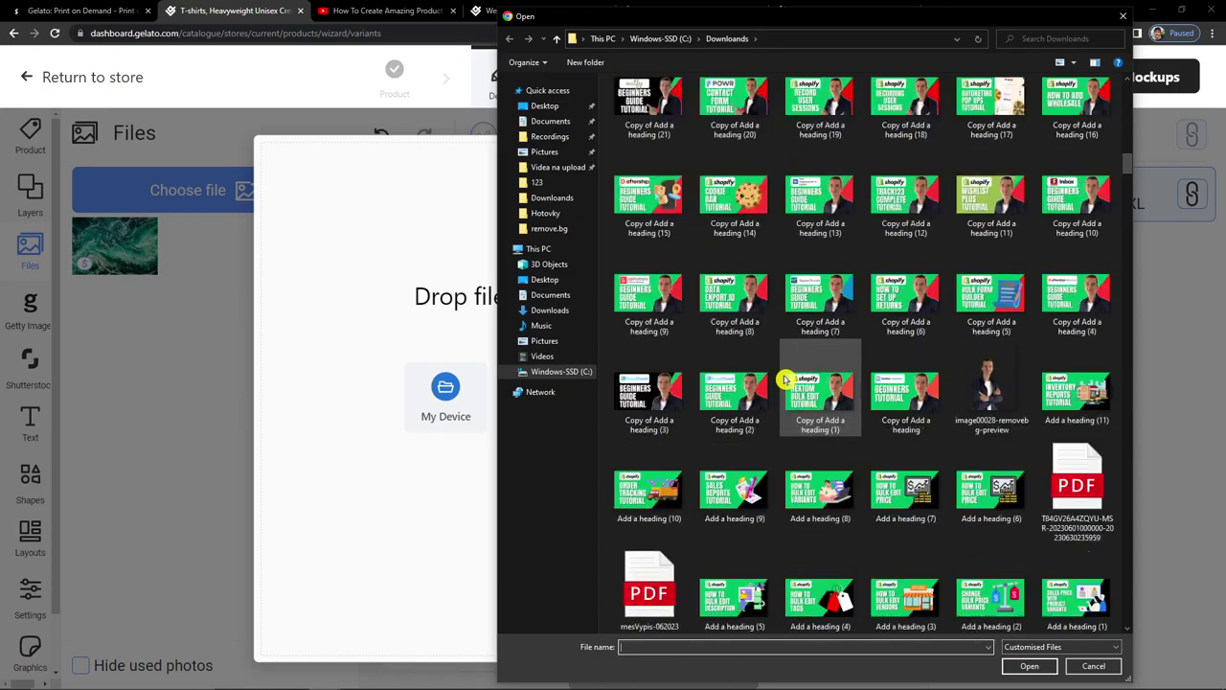
pyautogui.scroll(-20, 784, 380)
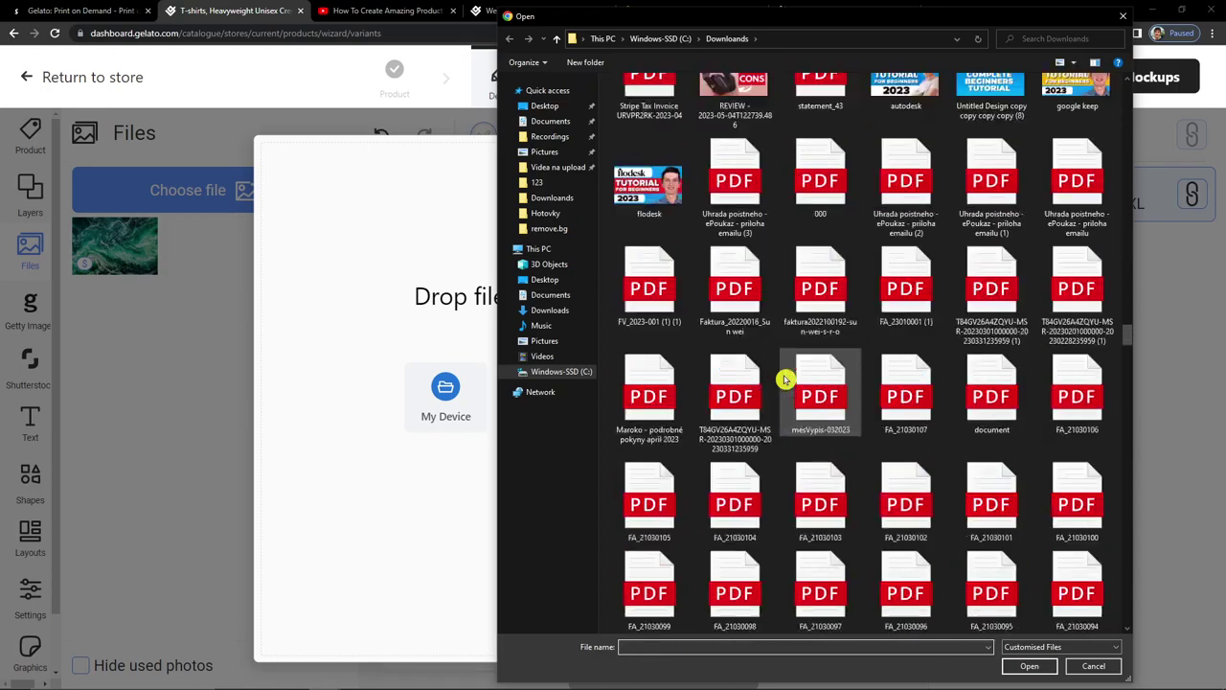
pyautogui.scroll(-20, 784, 380)
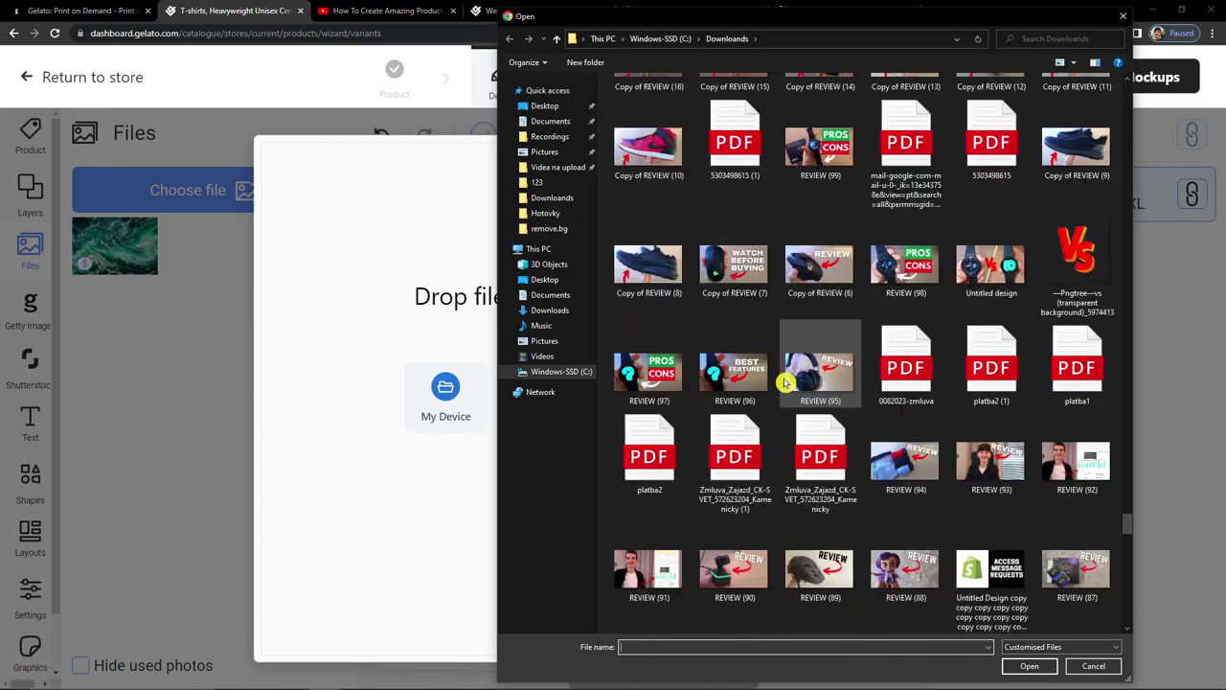
pyautogui.scroll(-15, 784, 382)
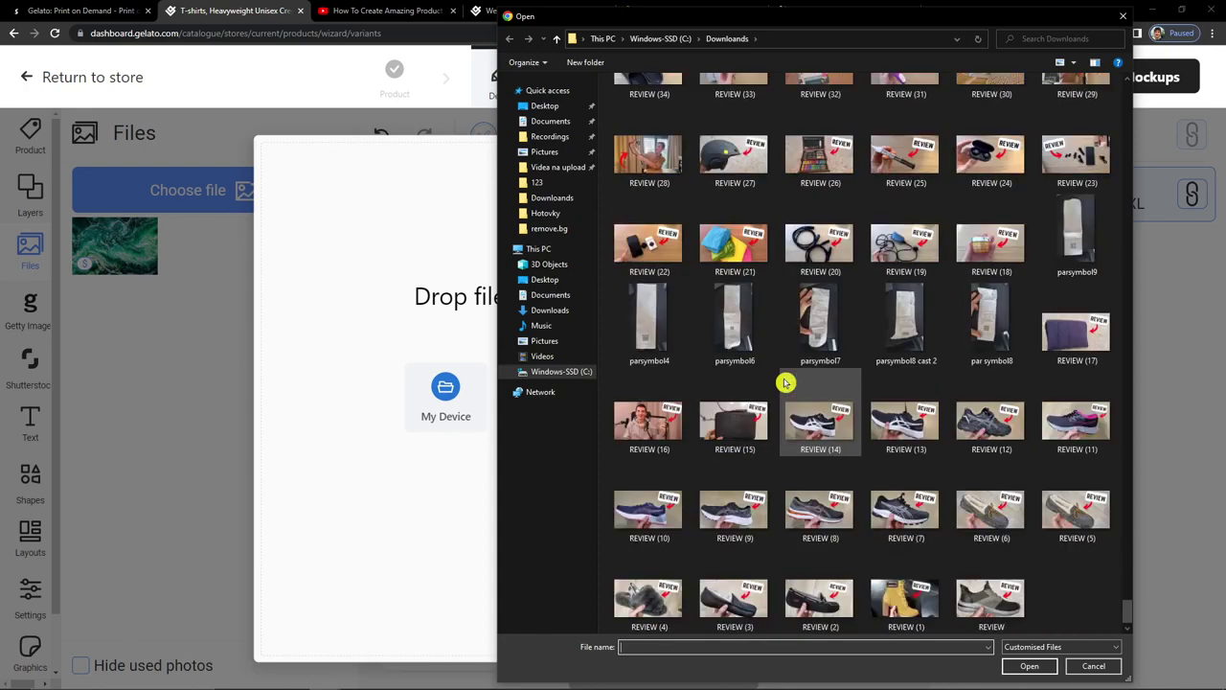
pyautogui.scroll(10, 784, 383)
pyautogui.click(544, 105)
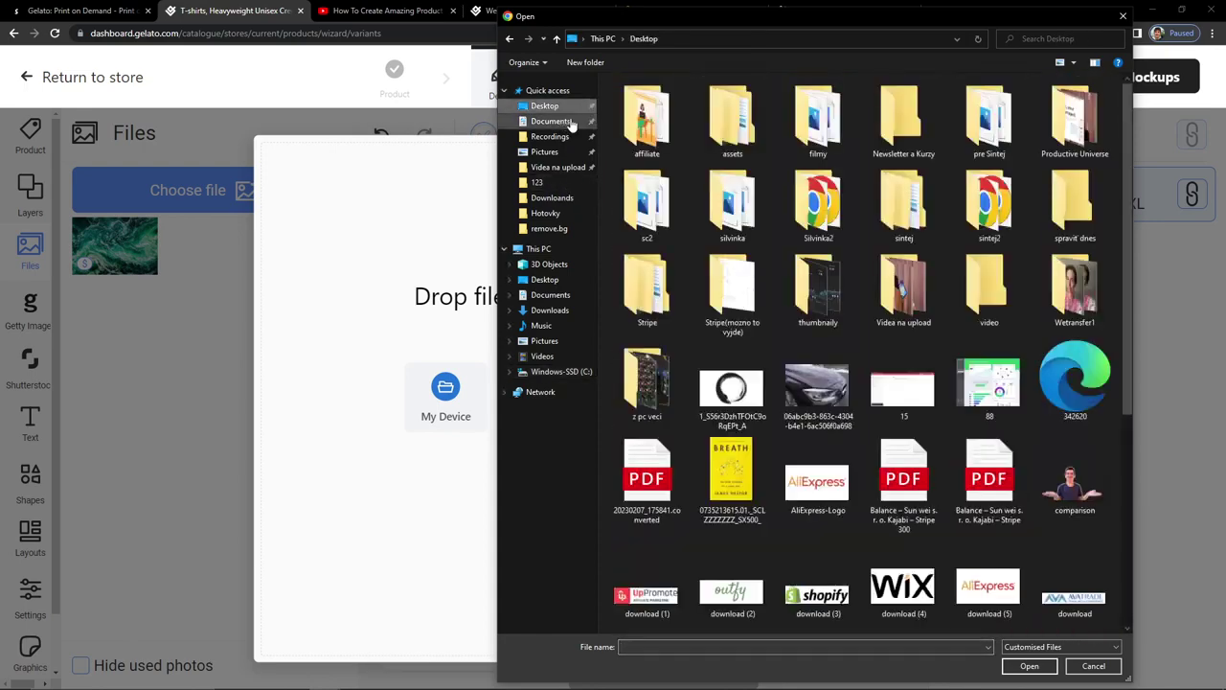
pyautogui.scroll(-4, 845, 311)
pyautogui.scroll(4, 845, 312)
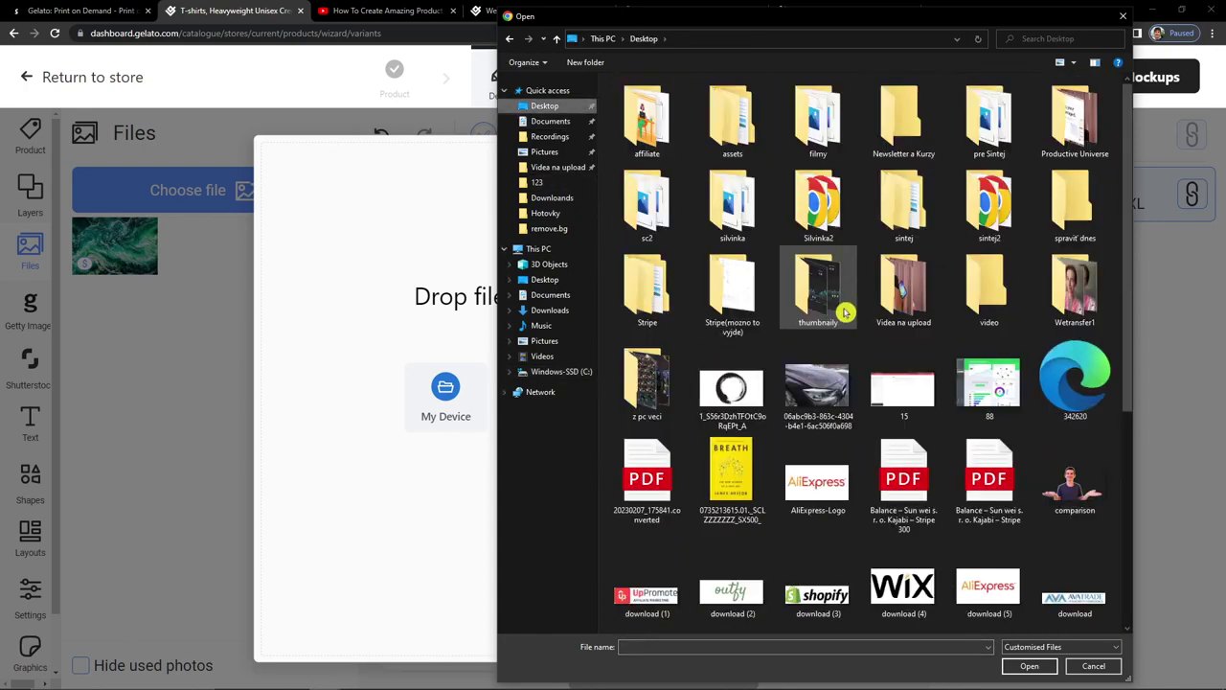
pyautogui.doubleClick(723, 385)
# Step: Place the brush-circle image on the shirt front, check its resolution warning, and enlarge it slightly near the top of the print area
pyautogui.moveTo(107, 249)
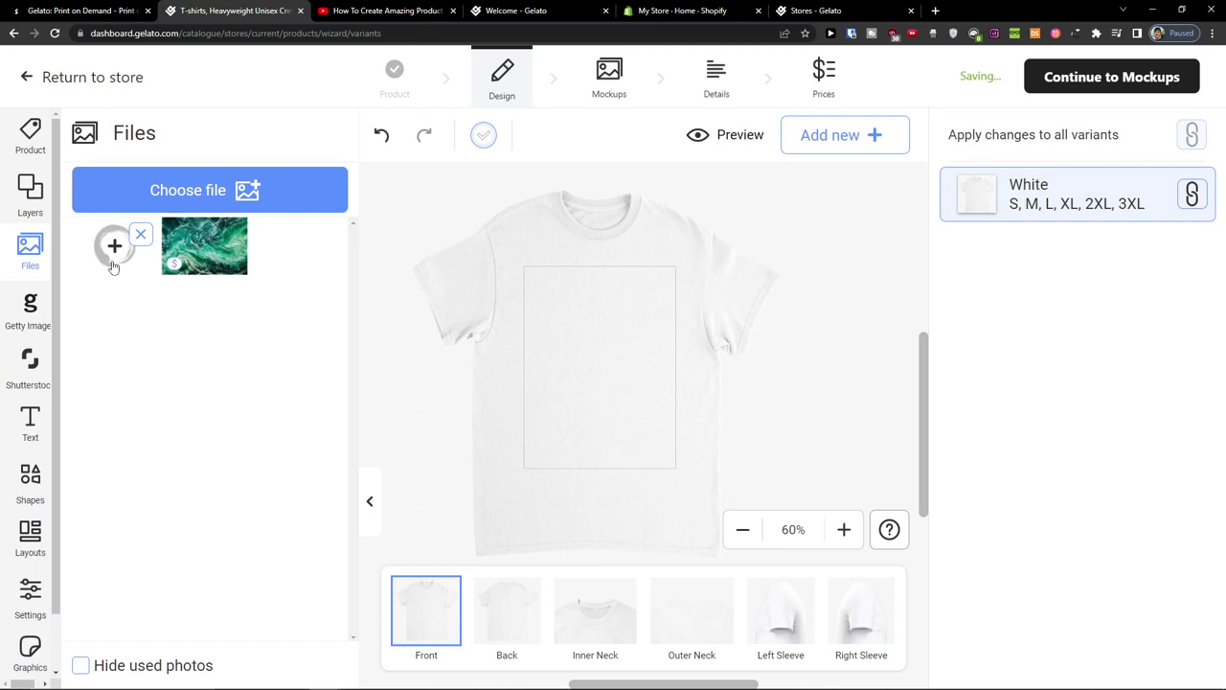
pyautogui.click(112, 262)
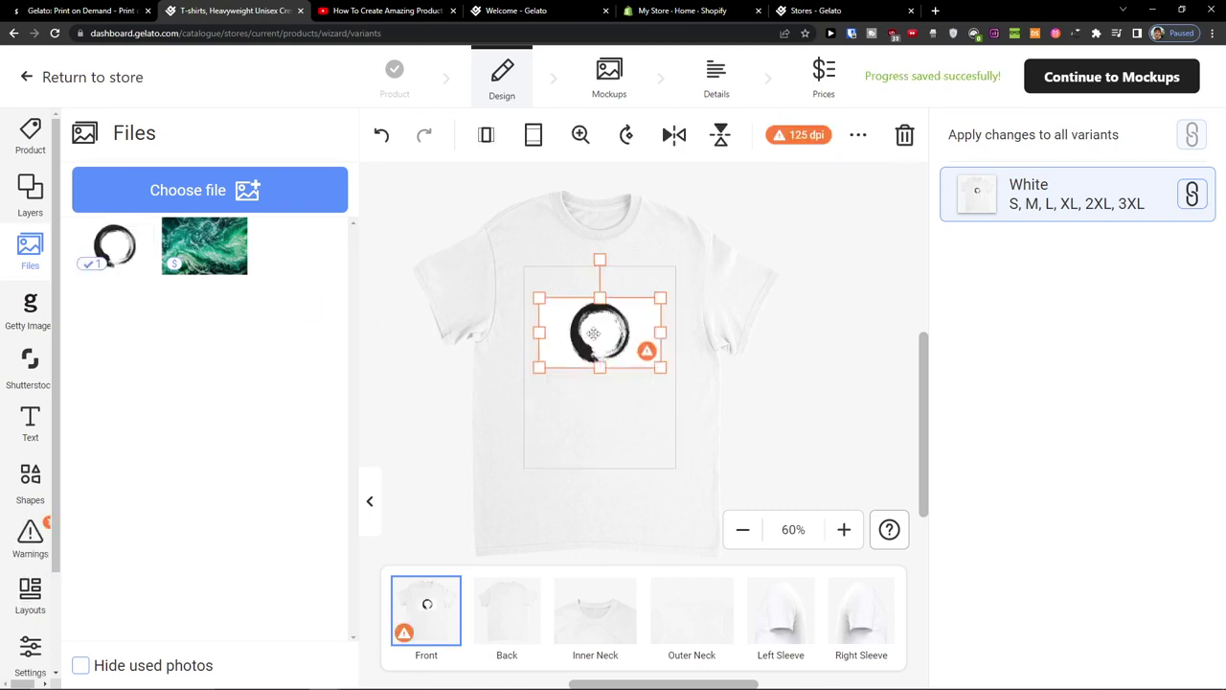
pyautogui.click(801, 138)
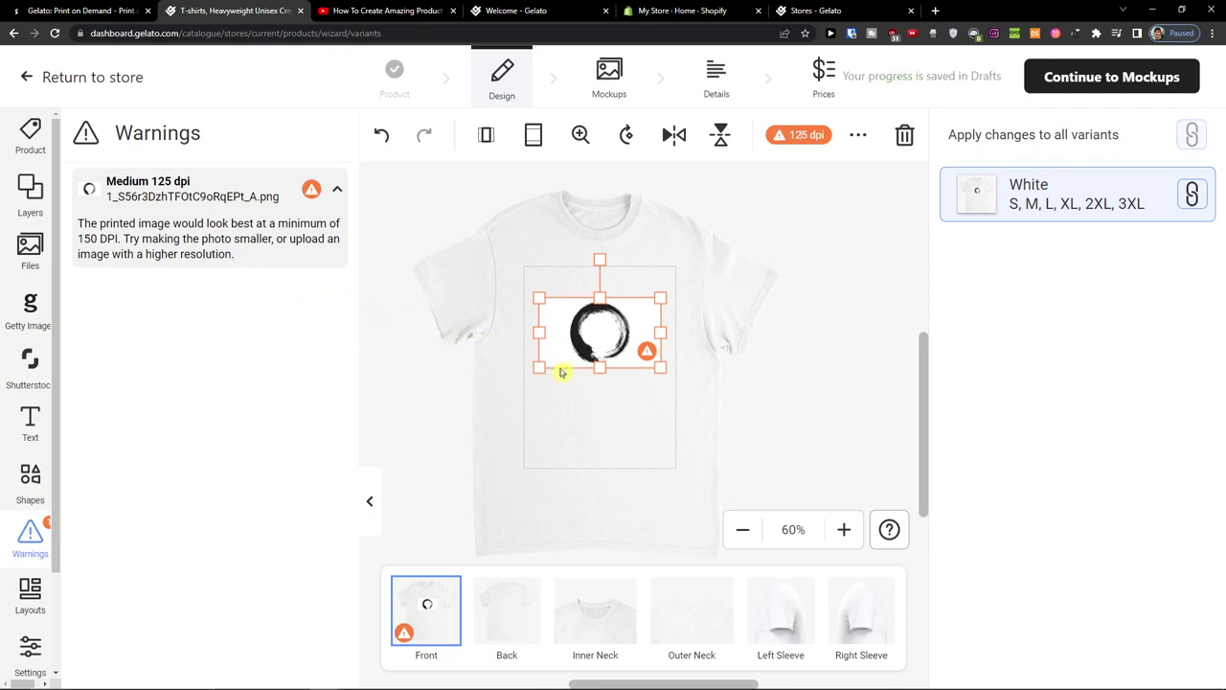
pyautogui.moveTo(540, 367); pyautogui.dragTo(572, 324)
pyautogui.click(431, 365)
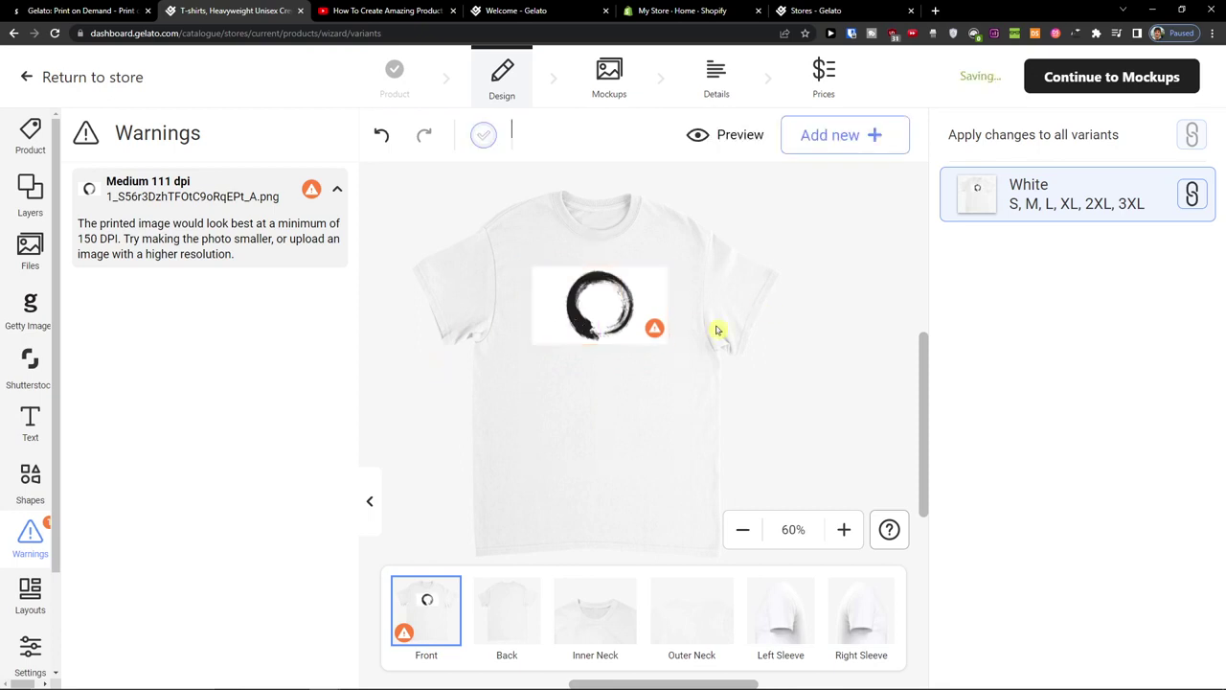
pyautogui.moveTo(556, 336); pyautogui.dragTo(558, 345)
# Step: Add the text "Tao is the way" to the shirt front and position it just below the circle image
pyautogui.click(30, 248)
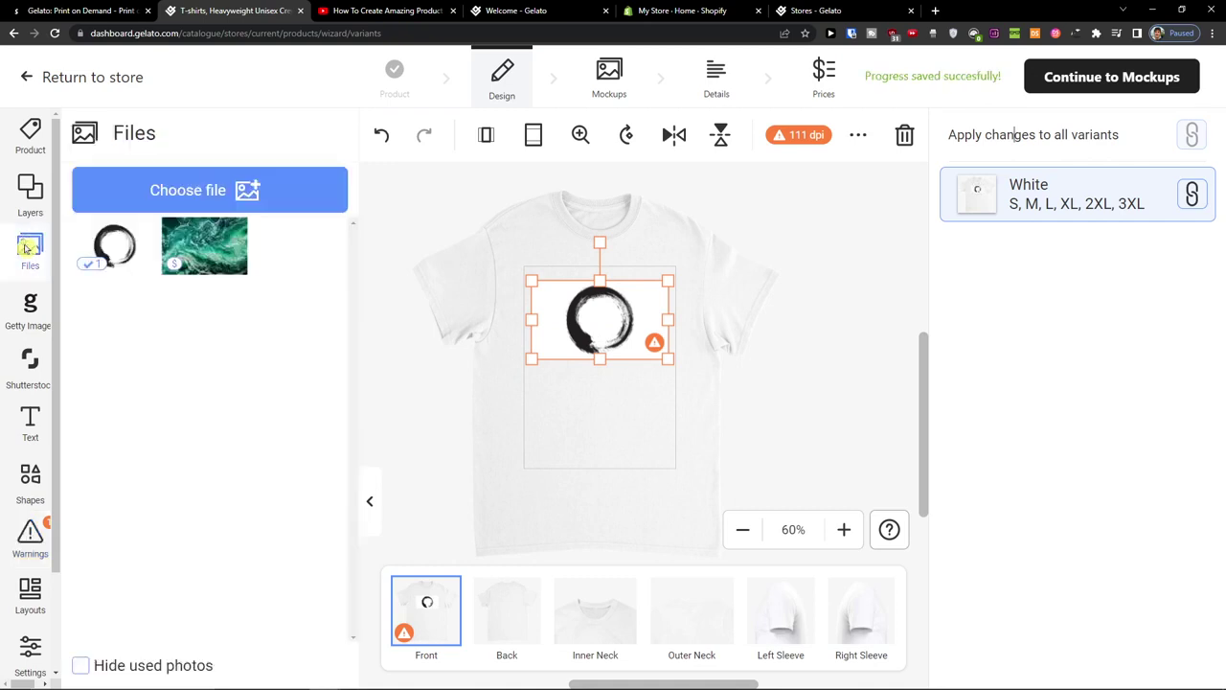
pyautogui.click(39, 320)
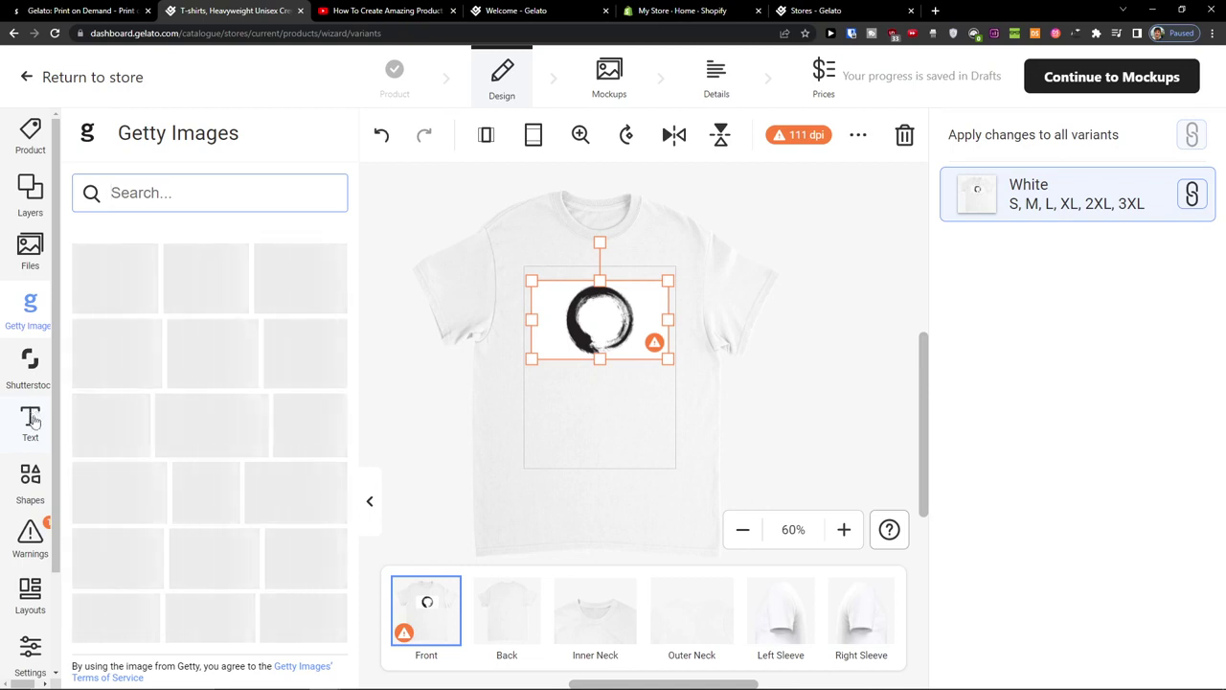
pyautogui.click(36, 412)
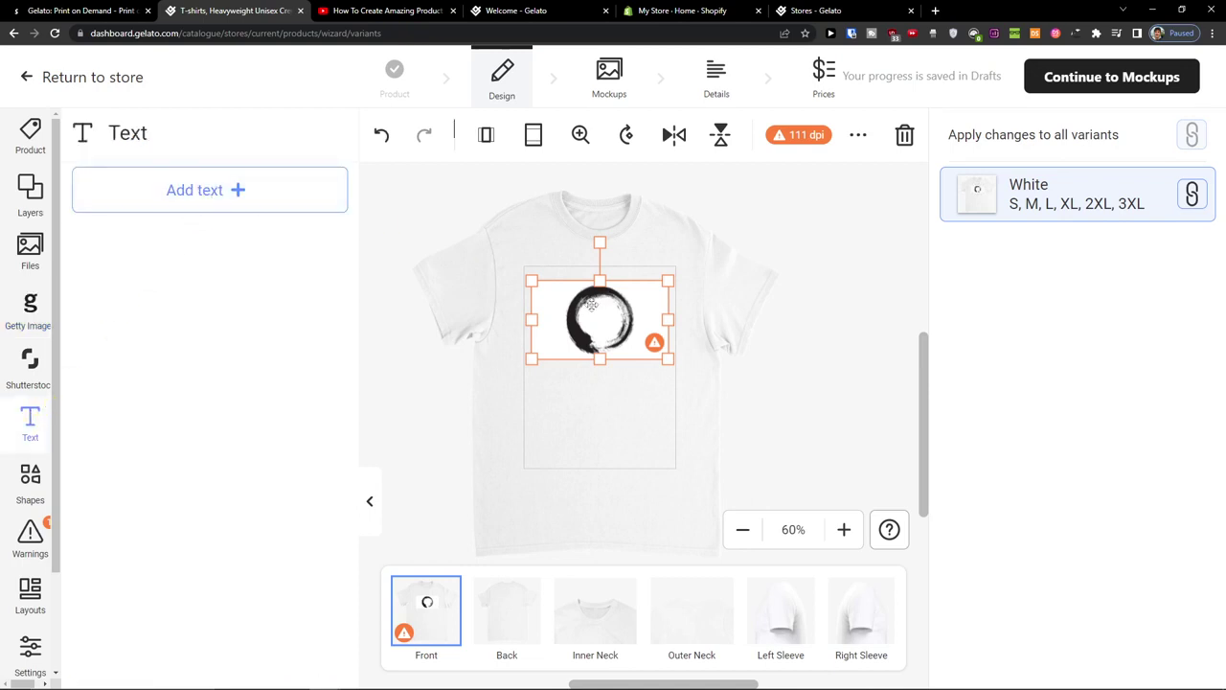
pyautogui.click(247, 213)
pyautogui.click(570, 366)
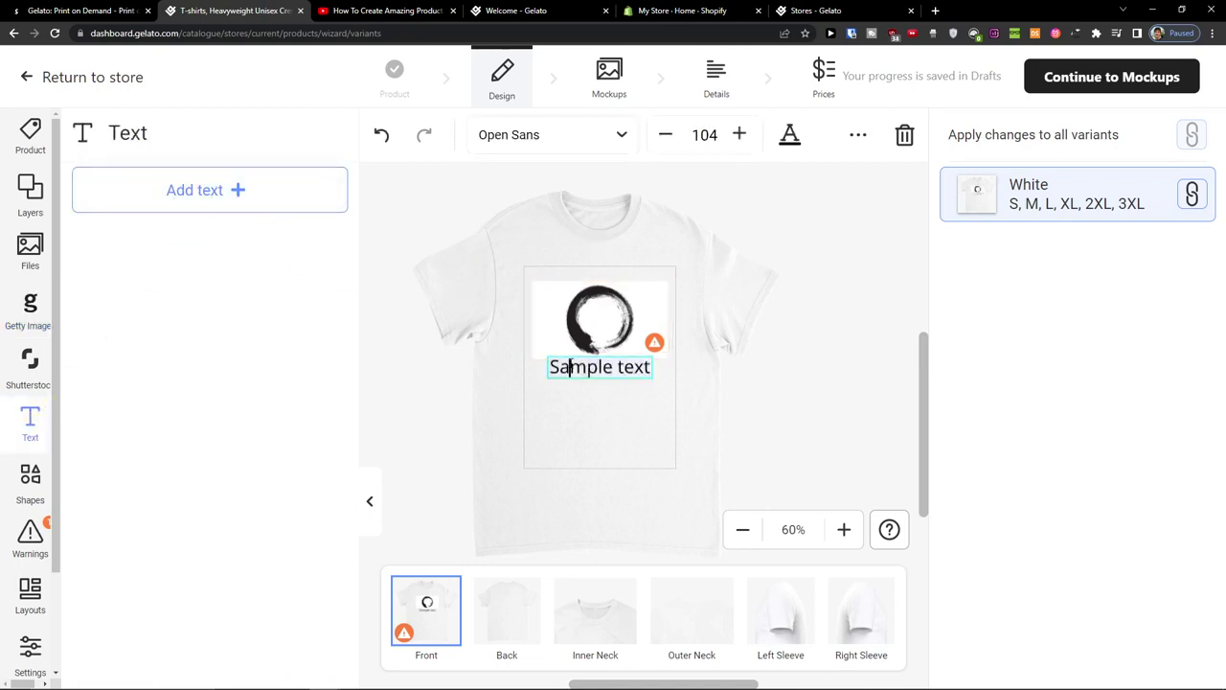
pyautogui.doubleClick(570, 366)
pyautogui.write('Tao is the way')
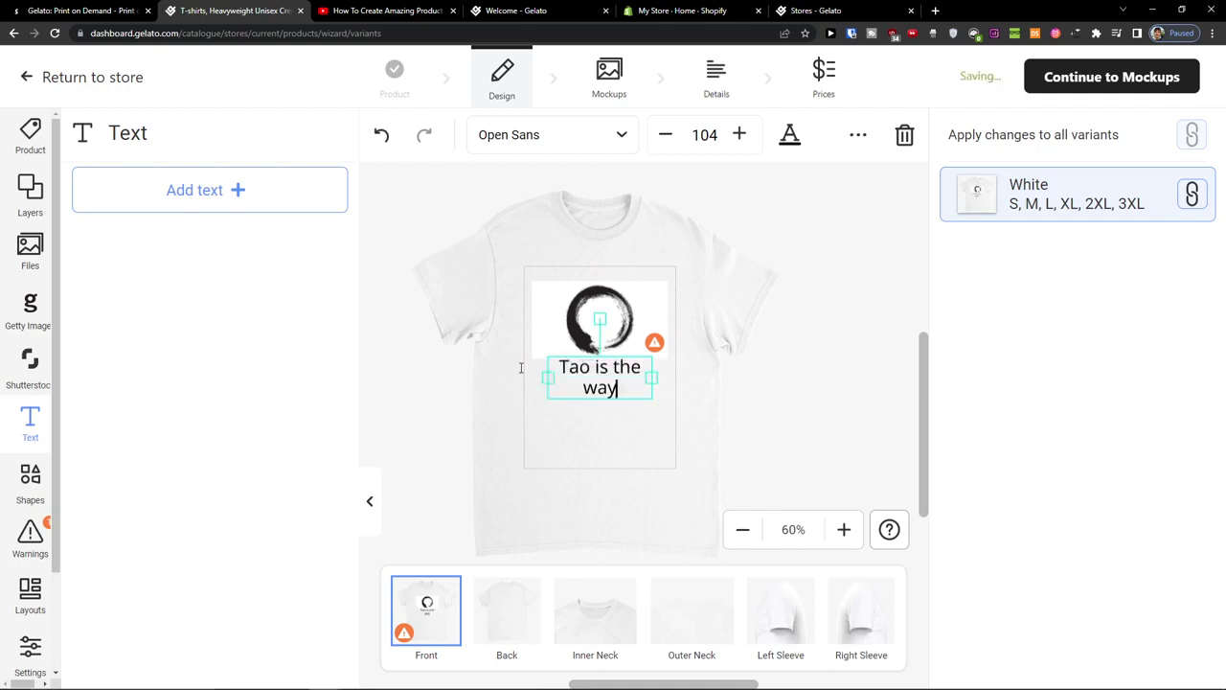
pyautogui.moveTo(585, 376); pyautogui.dragTo(584, 392)
# Step: Look through the available shapes, the circle image's resolution warning and the layout templates
pyautogui.click(43, 479)
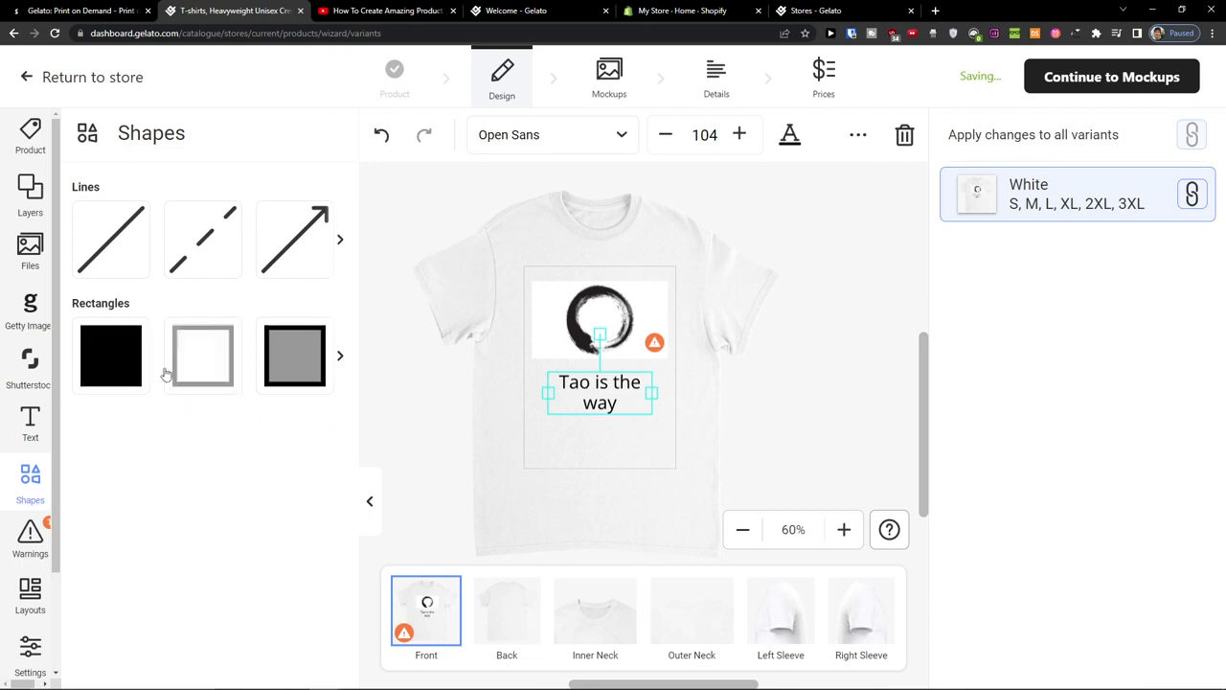
pyautogui.scroll(-2, 43, 479)
pyautogui.click(36, 436)
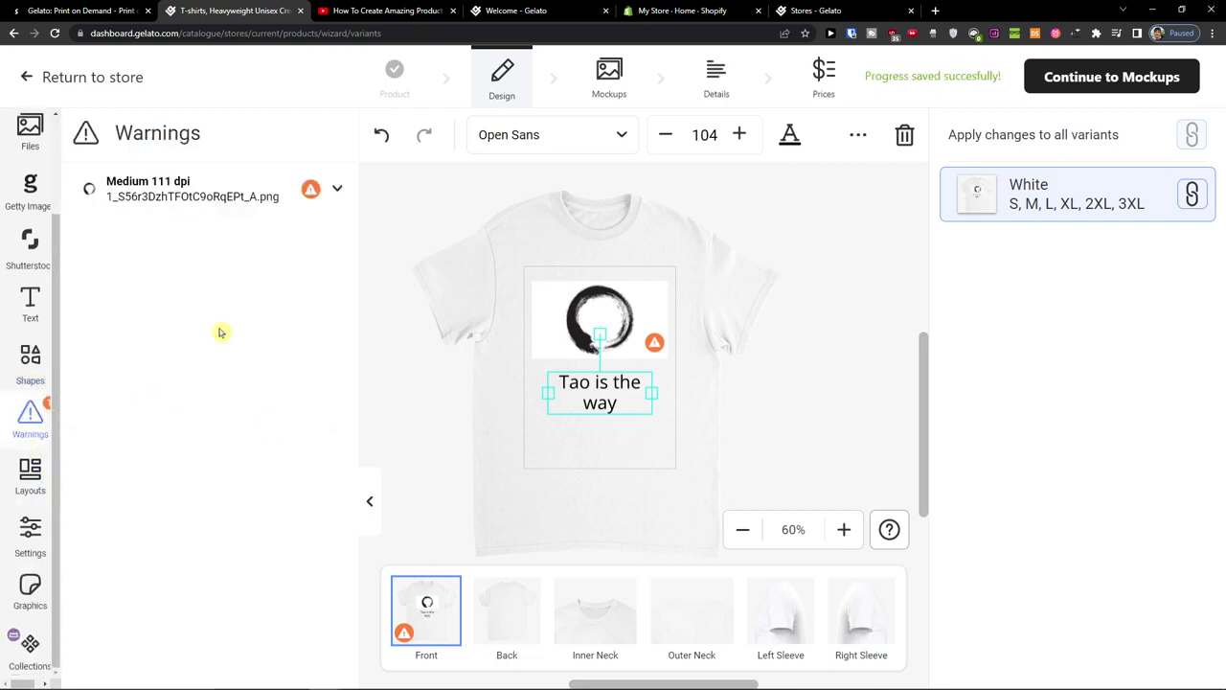
pyautogui.click(331, 206)
pyautogui.click(316, 203)
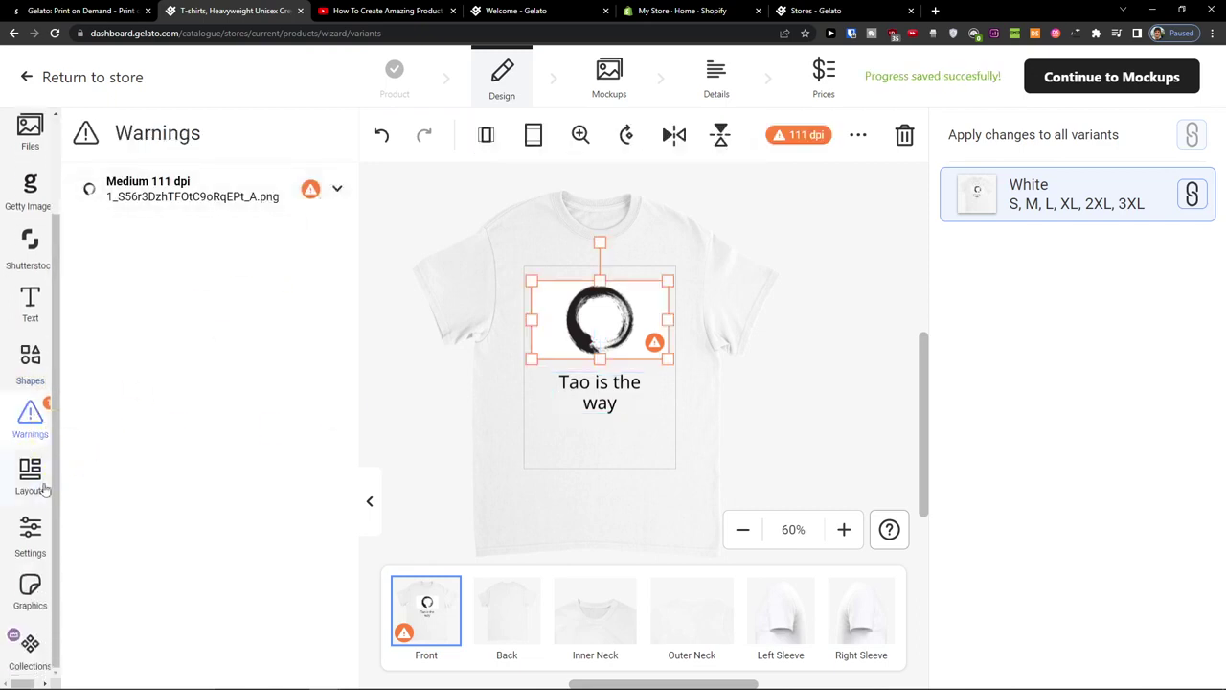
pyautogui.click(45, 487)
pyautogui.scroll(-5, 178, 472)
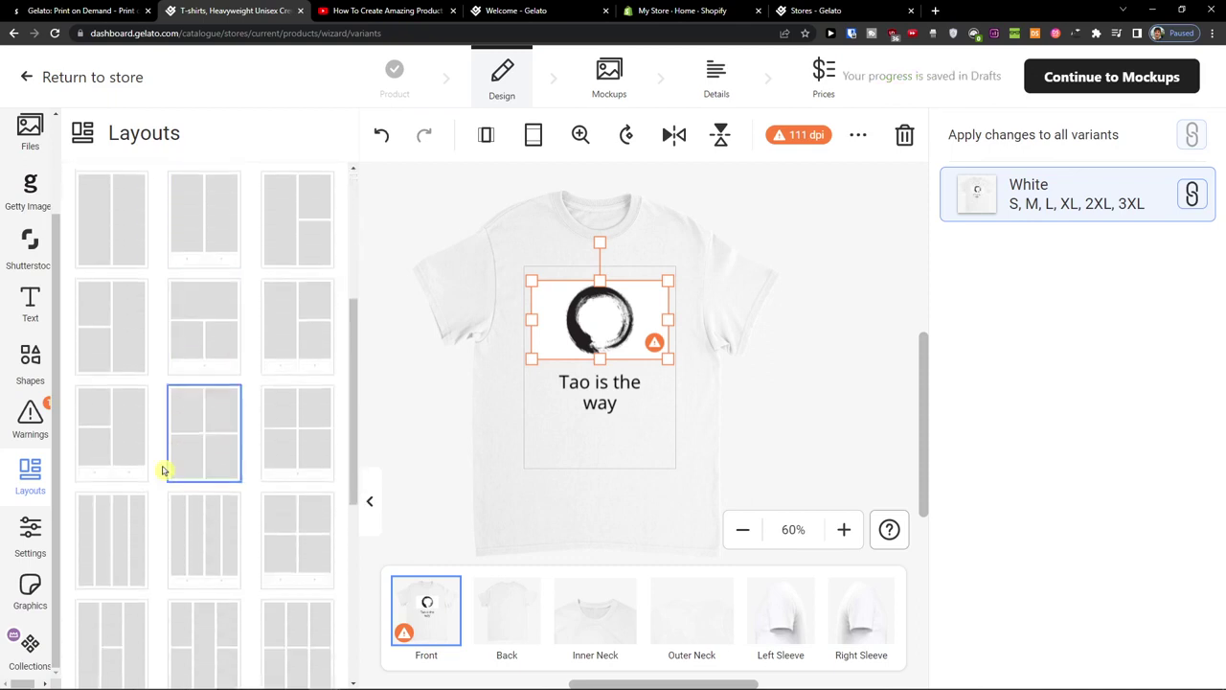
pyautogui.scroll(5, 160, 483)
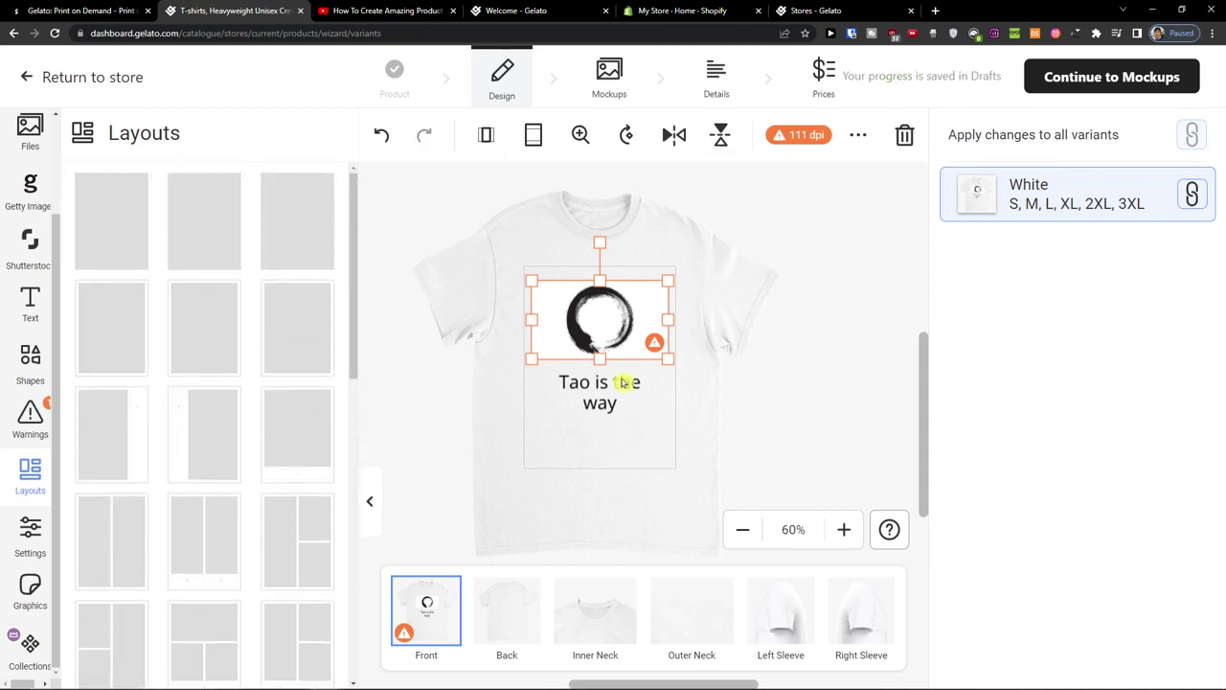
# Step: Proceed to the product mockups and look over the available mockup styles and store images
pyautogui.click(610, 90)
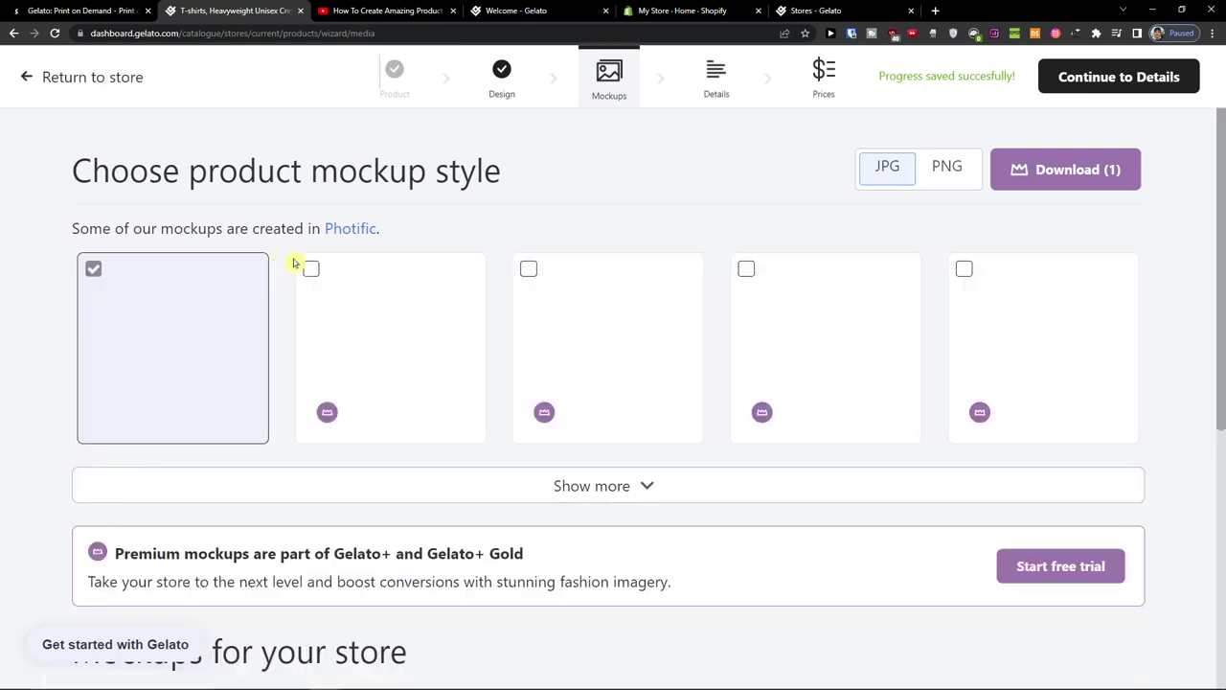
pyautogui.scroll(-2, 294, 259)
pyautogui.scroll(2, 164, 354)
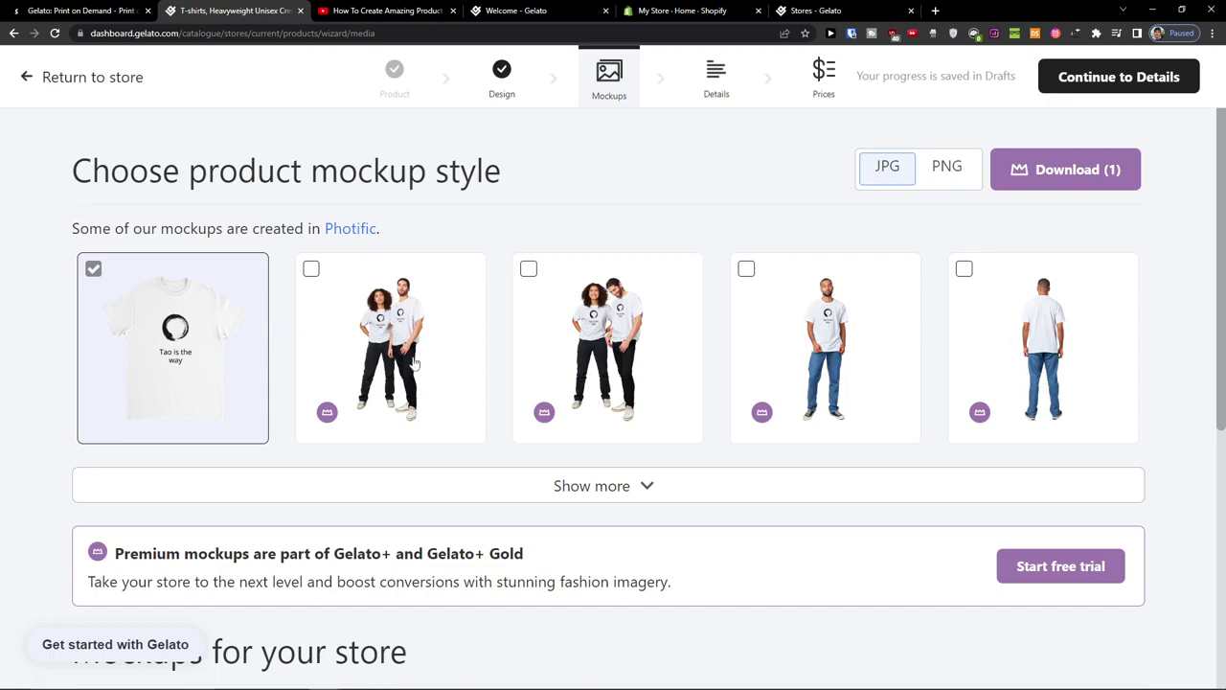
pyautogui.scroll(-1, 277, 362)
pyautogui.scroll(-4, 275, 361)
pyautogui.scroll(5, 275, 361)
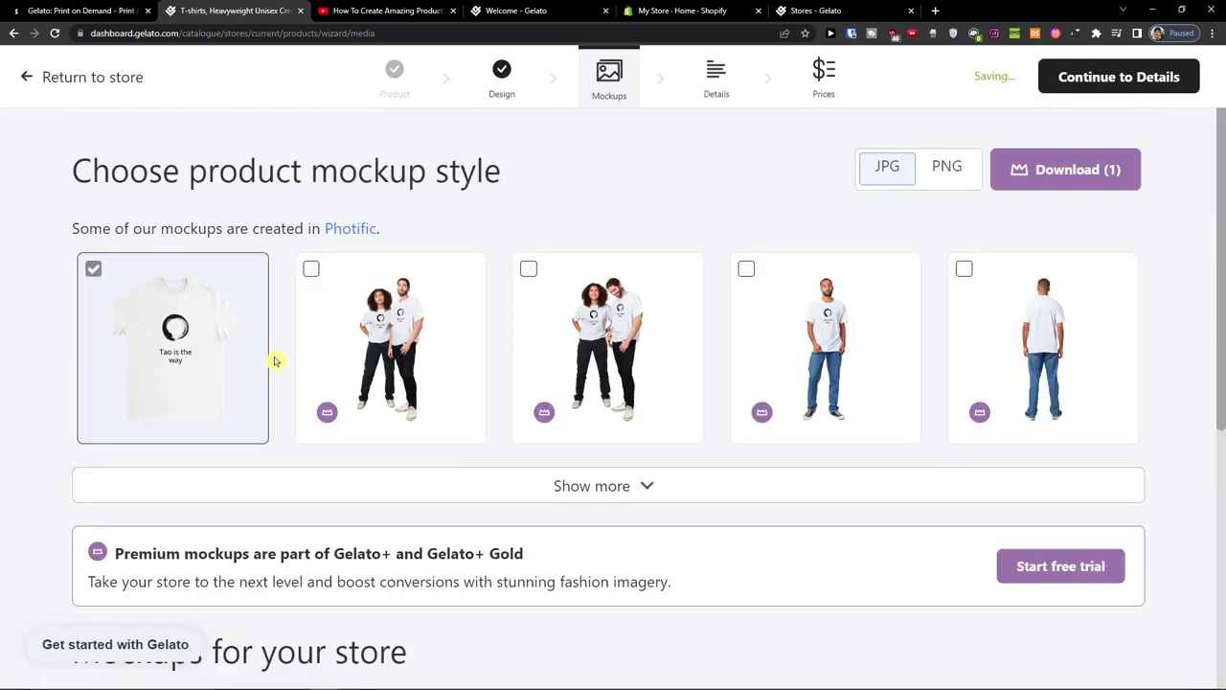
# Step: Open the mockup download offer, compare the yearly and monthly Gelato+ billing cycles, and dismiss the offer
pyautogui.click(1095, 182)
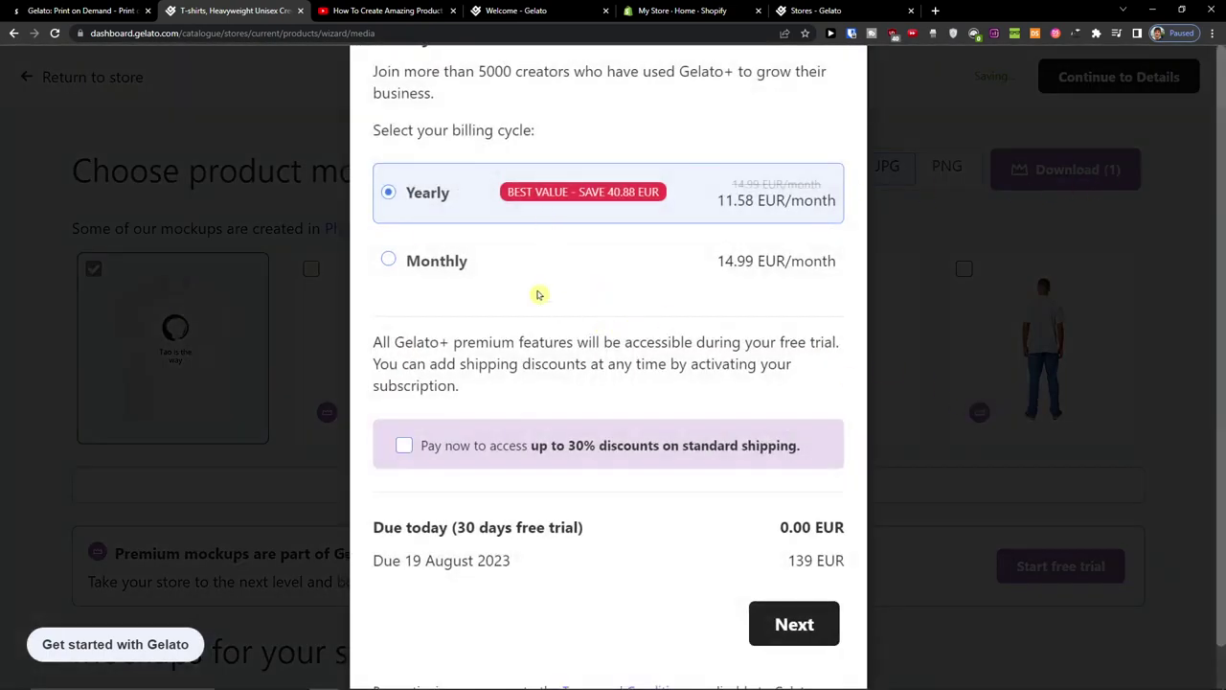
pyautogui.click(422, 255)
pyautogui.click(427, 193)
pyautogui.click(565, 270)
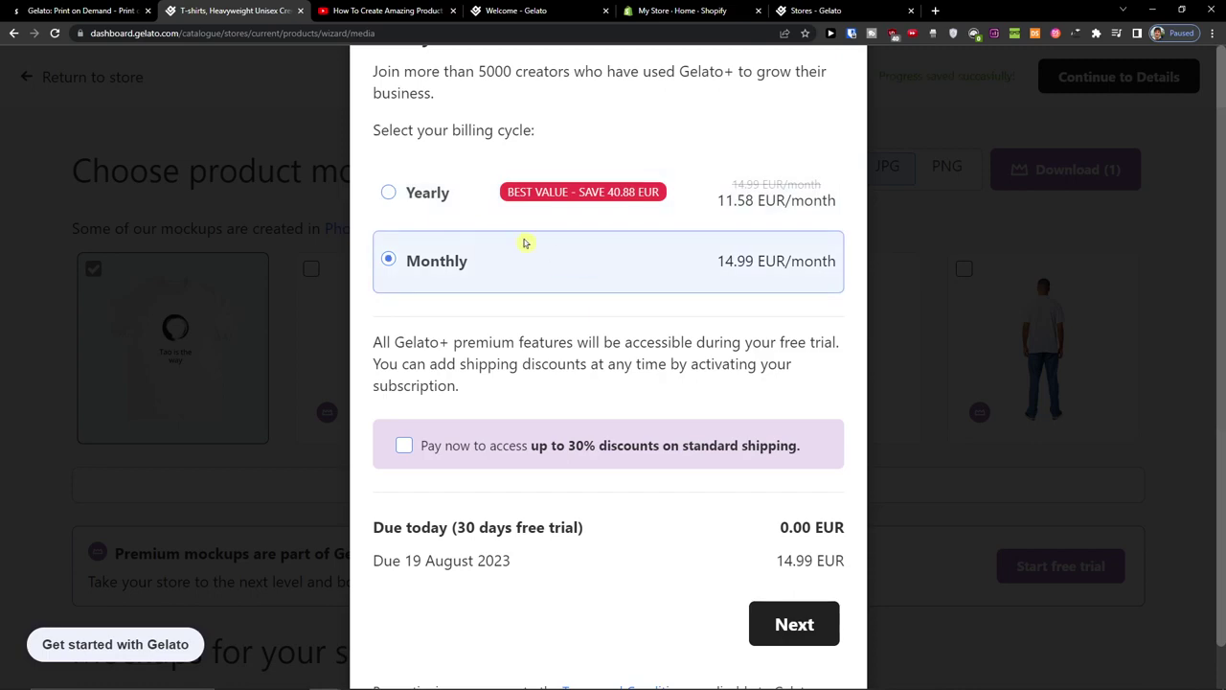
pyautogui.click(512, 218)
pyautogui.click(507, 255)
pyautogui.click(594, 213)
pyautogui.click(1031, 332)
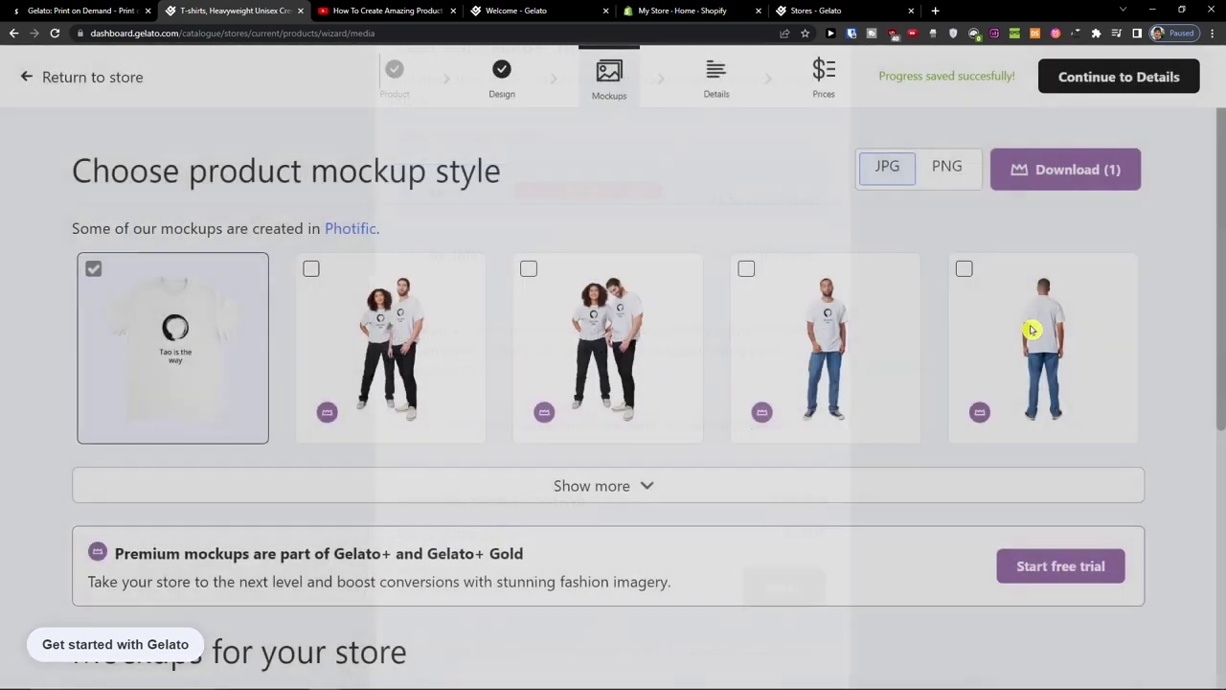
# Step: Check the main product image in the store mockups and proceed to the product title and description details
pyautogui.scroll(-3, 675, 408)
pyautogui.scroll(-2, 675, 408)
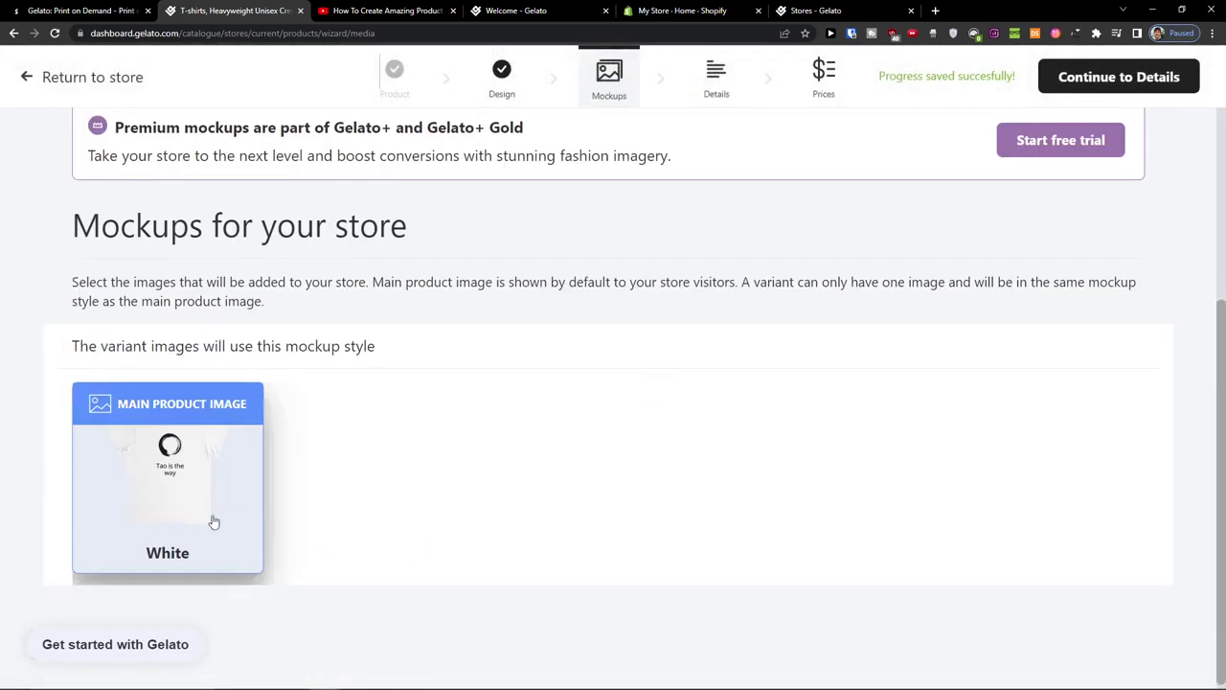
pyautogui.scroll(5, 172, 507)
pyautogui.click(714, 69)
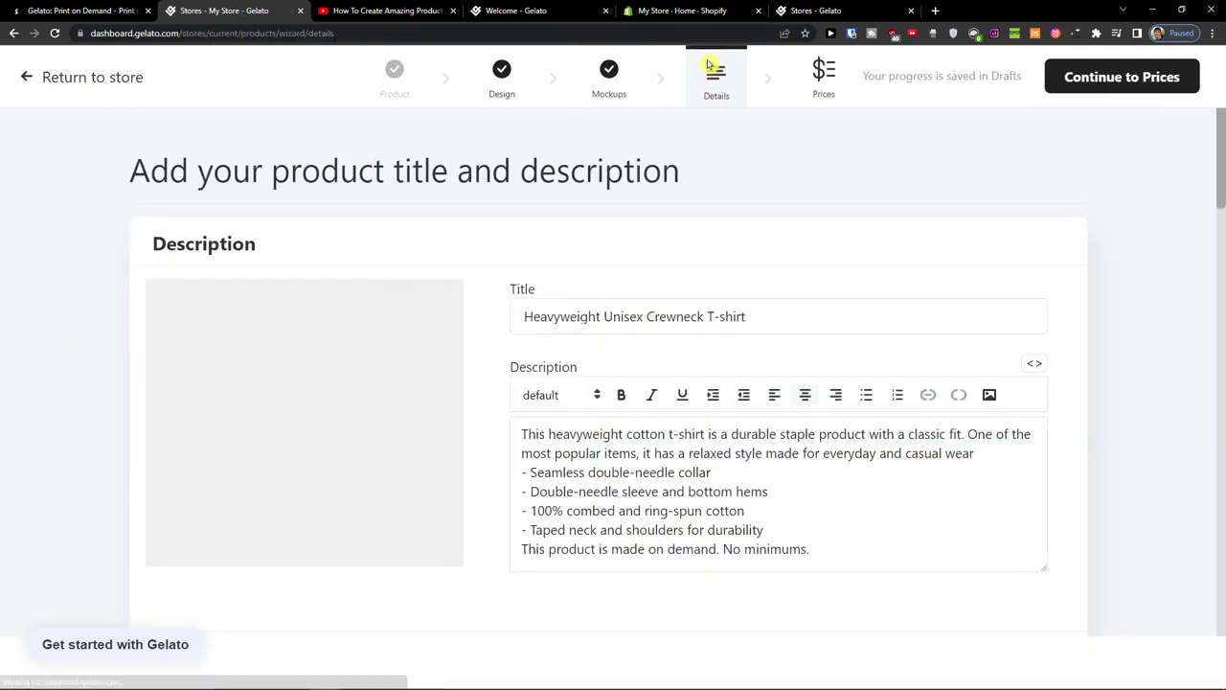
# Step: Copy the default T-shirt description, switch to ChatGPT and ask it to rephrase the text
pyautogui.scroll(-2, 534, 326)
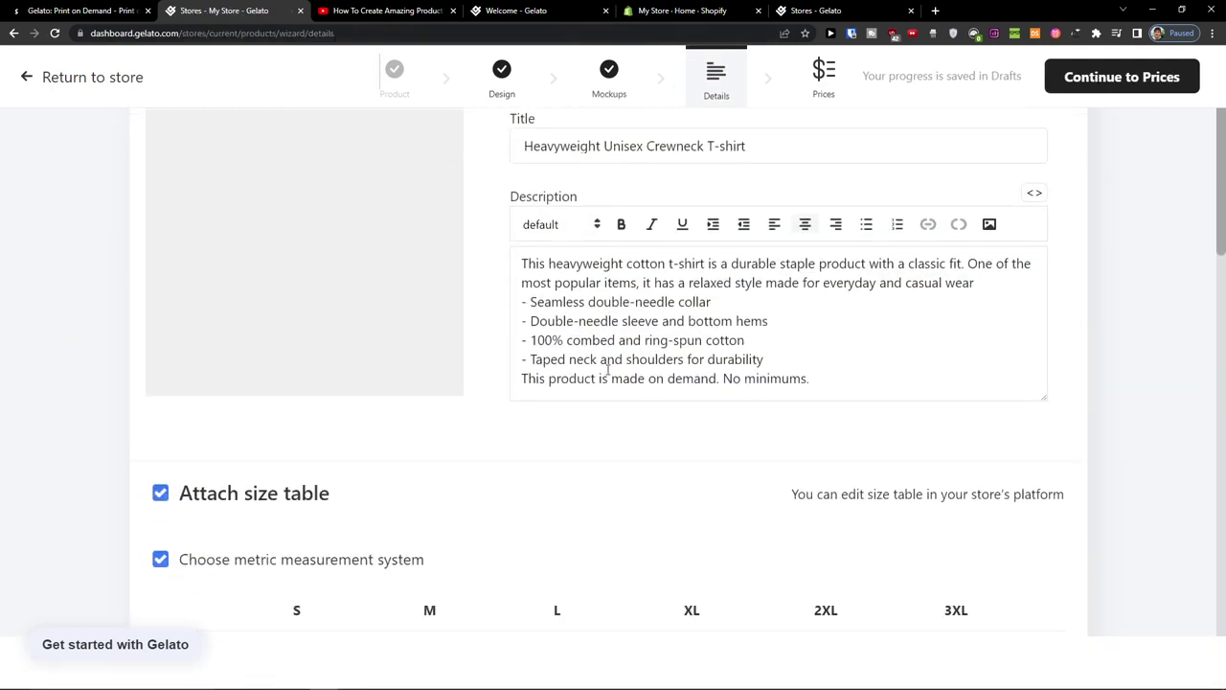
pyautogui.scroll(1, 606, 370)
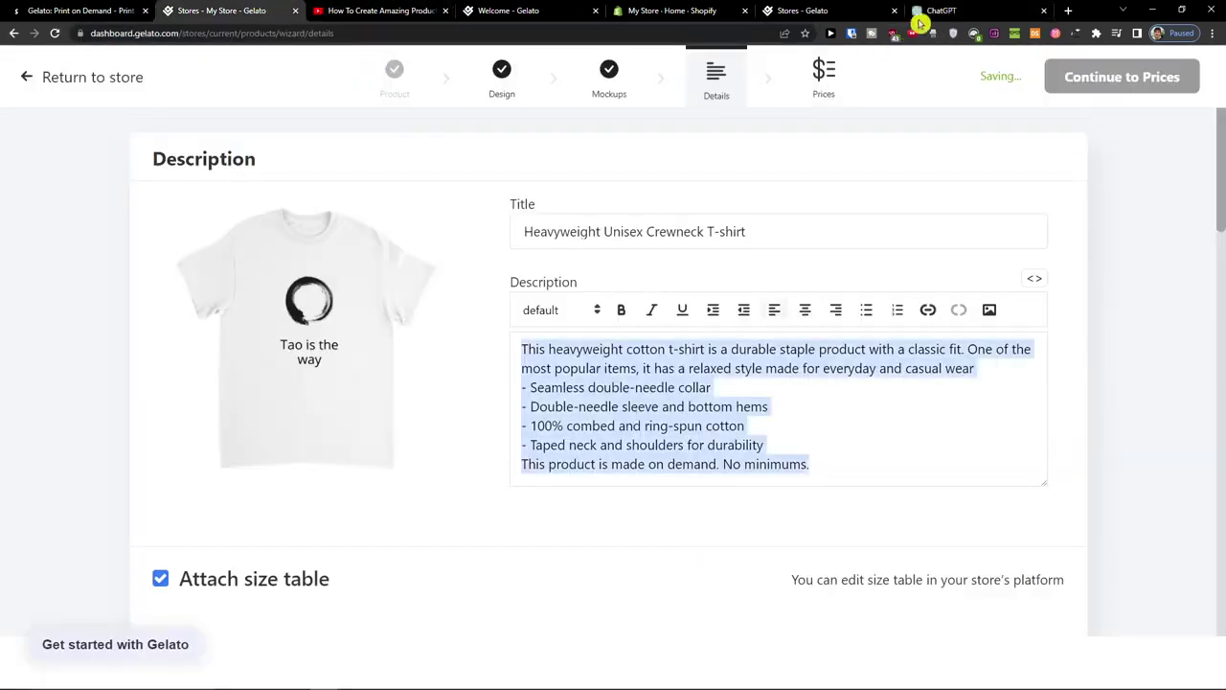
pyautogui.click(934, 11)
pyautogui.click(503, 603)
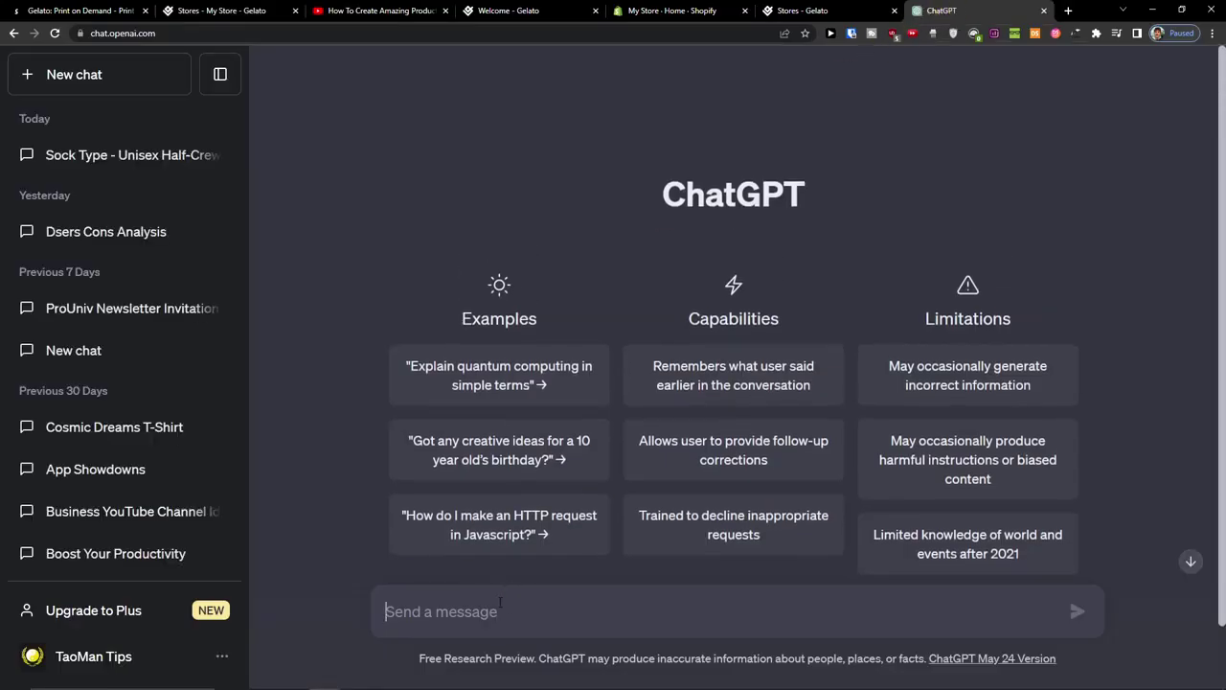
pyautogui.write('rephra')
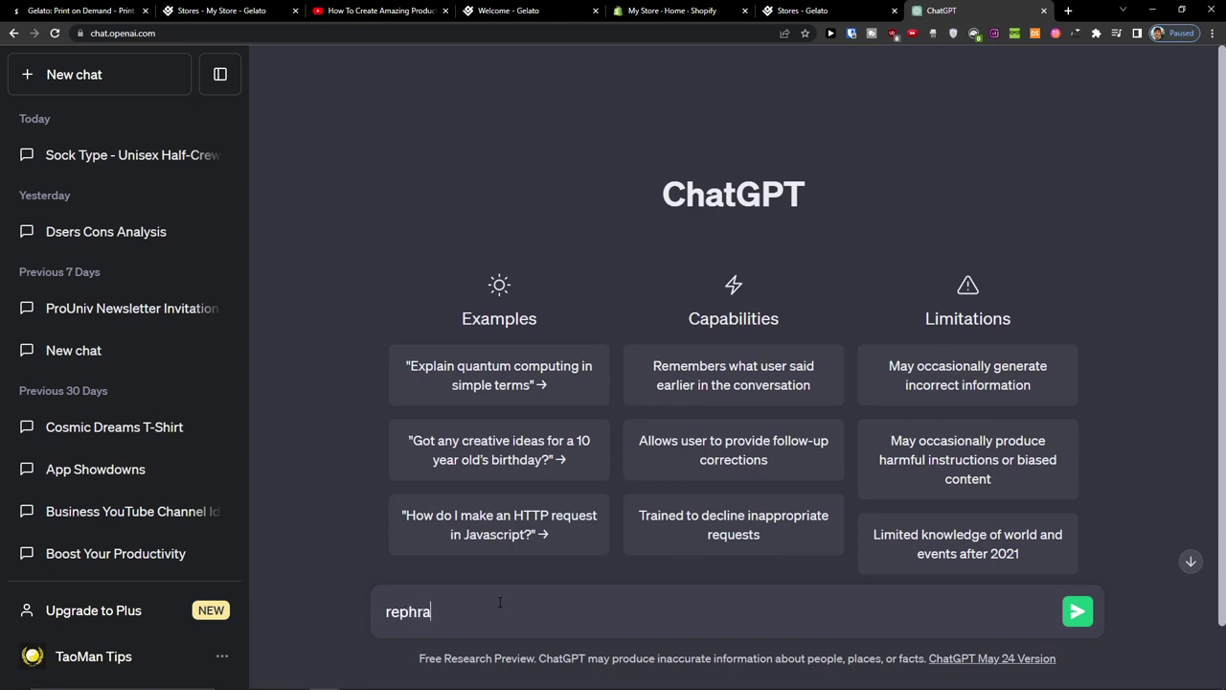
pyautogui.write('se me this text "')
pyautogui.write('This heavyweight cotton t-shirt is a durable staple product with a classic fit. One of the most popular items, it has a relaxed style made for everyday and casual wear  - Seamless double-needle collar - Double-needle sleeve and bottom hems - 100% combed and ring-spun cotton - Taped neck and shoulders for durability  This product is made on demand. No minimums.')
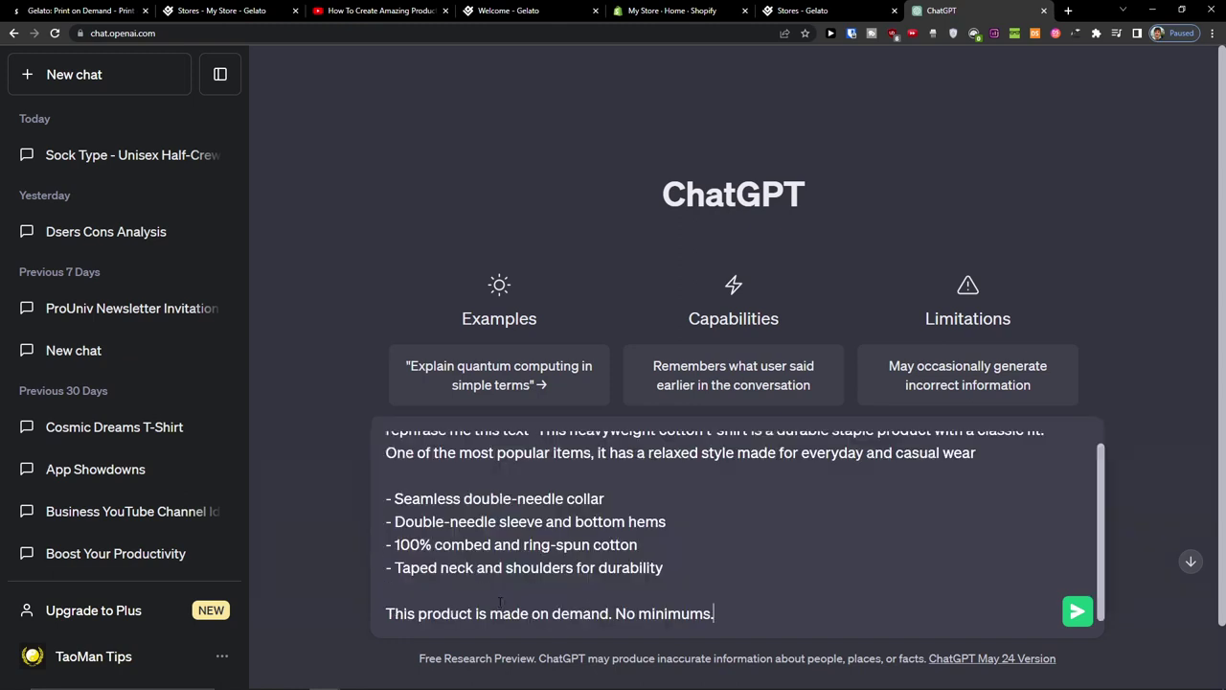
pyautogui.press('Return')
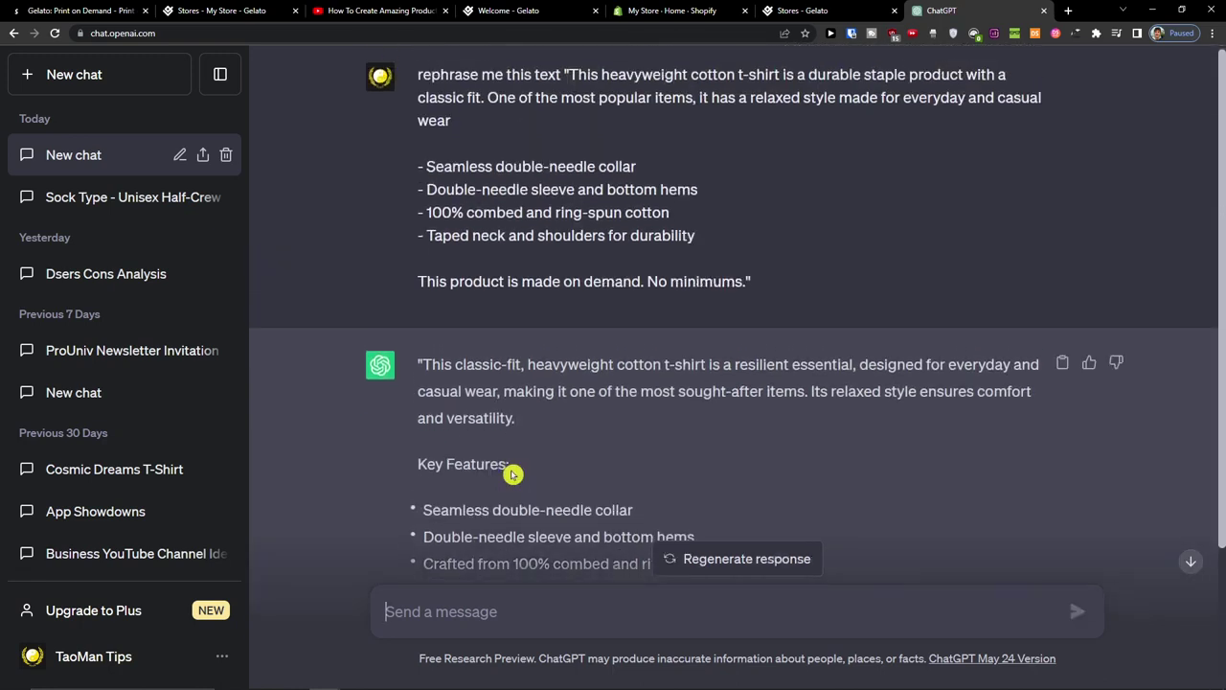
pyautogui.scroll(-1, 513, 473)
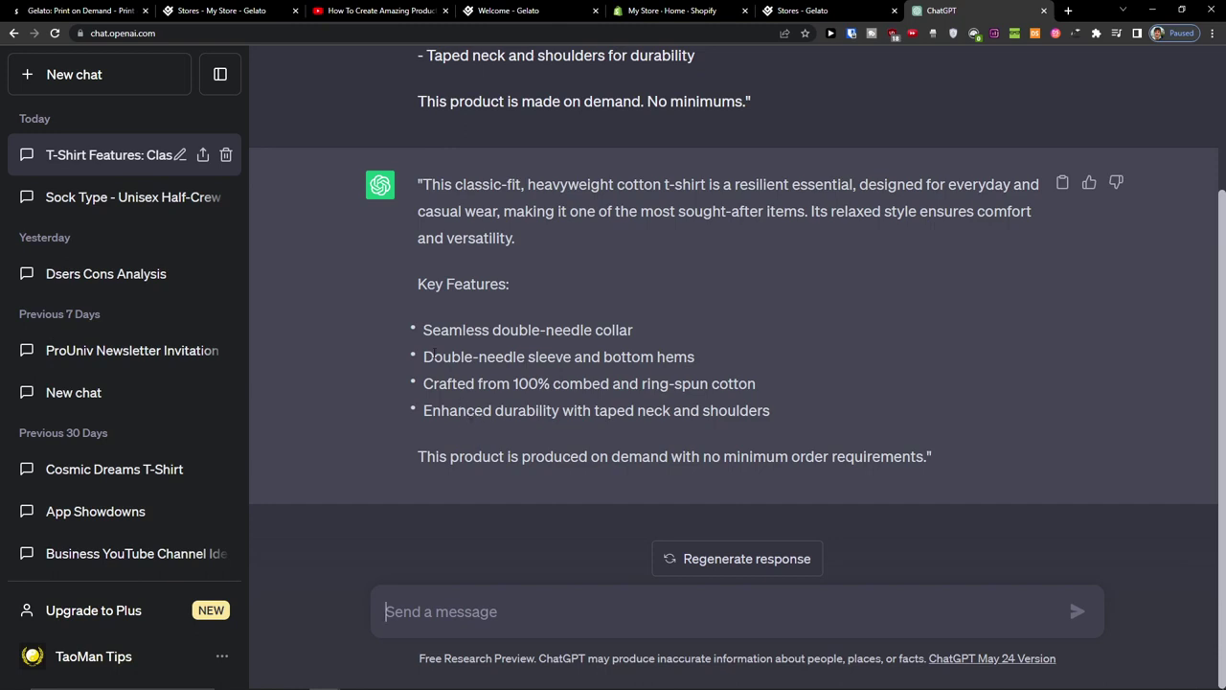
# Step: Return to the Gelato product details and review the title, size tables, care instructions, tags, collections, visibility and free shipping settings
pyautogui.click(261, 11)
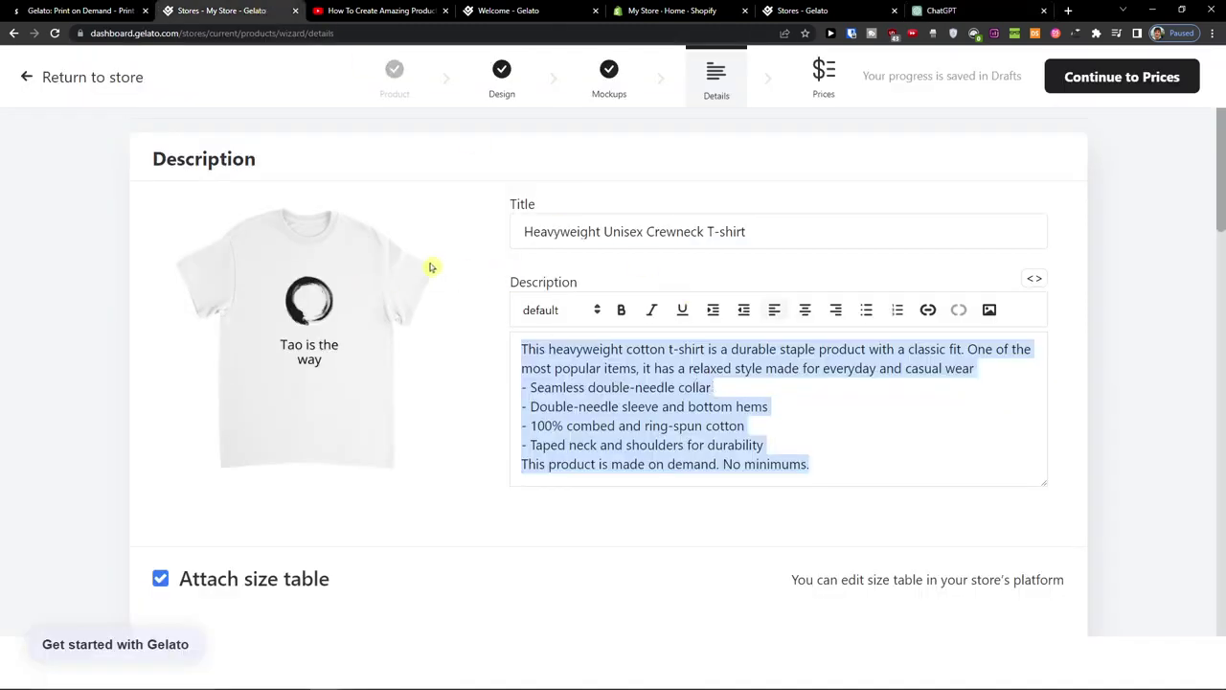
pyautogui.tripleClick(617, 234)
pyautogui.scroll(-1, 427, 307)
pyautogui.scroll(1, 426, 307)
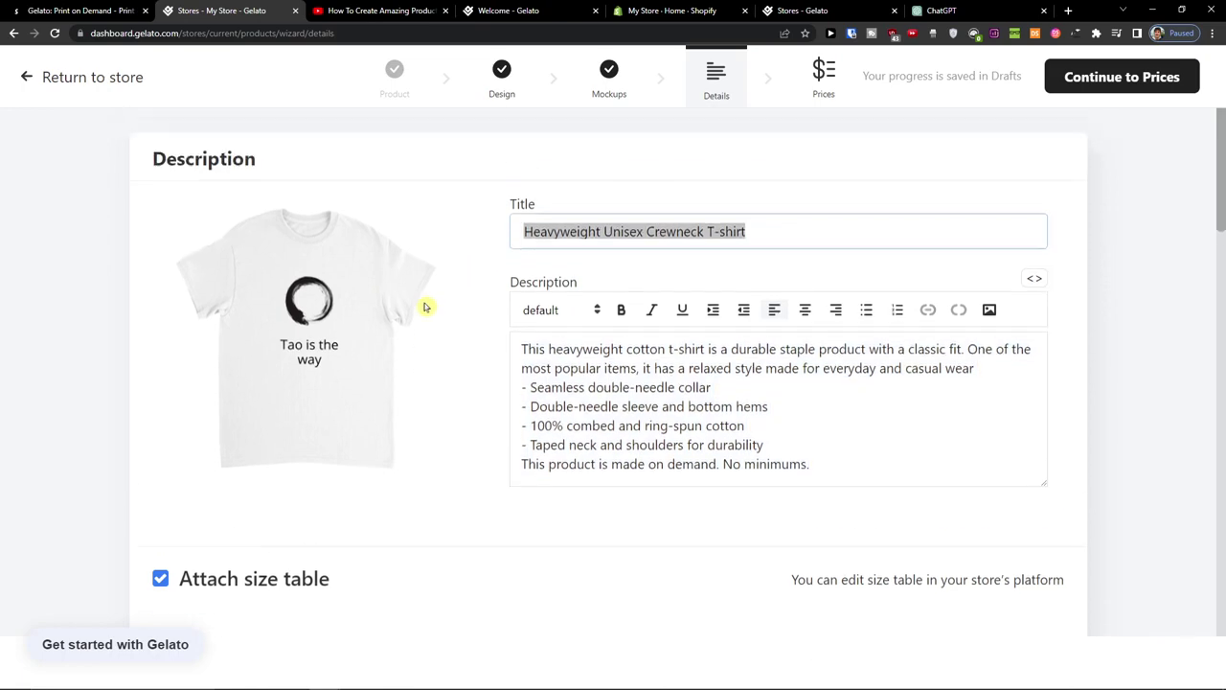
pyautogui.scroll(1, 426, 310)
pyautogui.scroll(-5, 430, 323)
pyautogui.scroll(1, 430, 323)
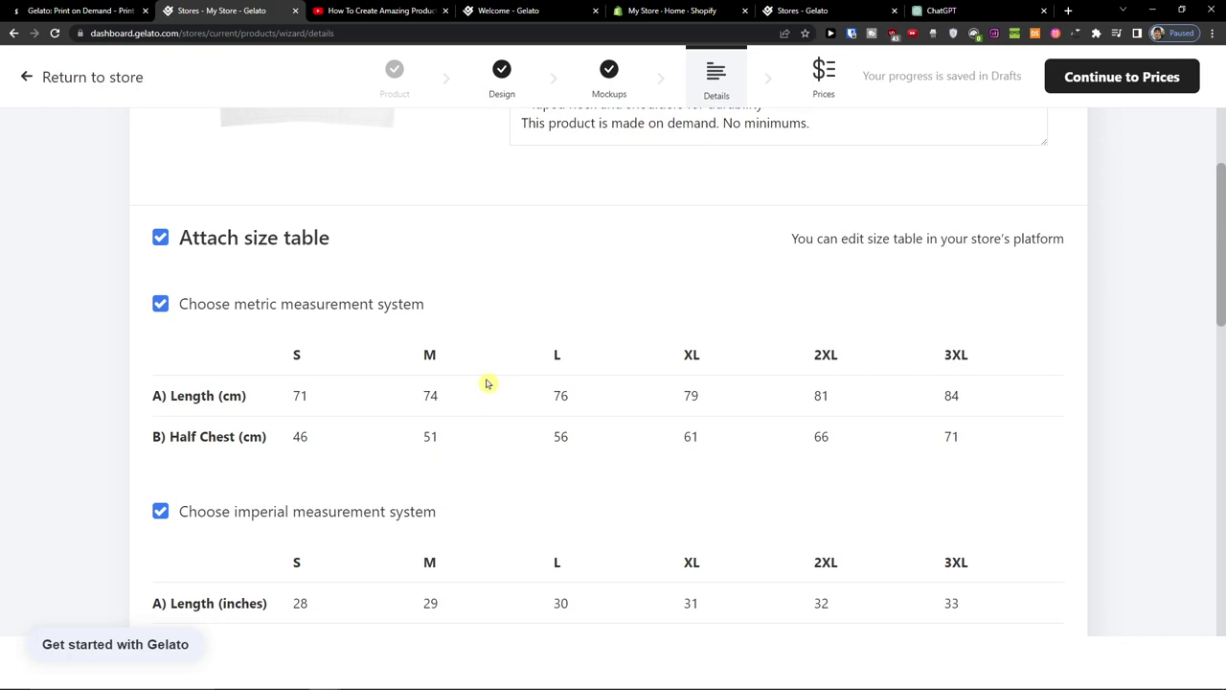
pyautogui.scroll(-3, 607, 364)
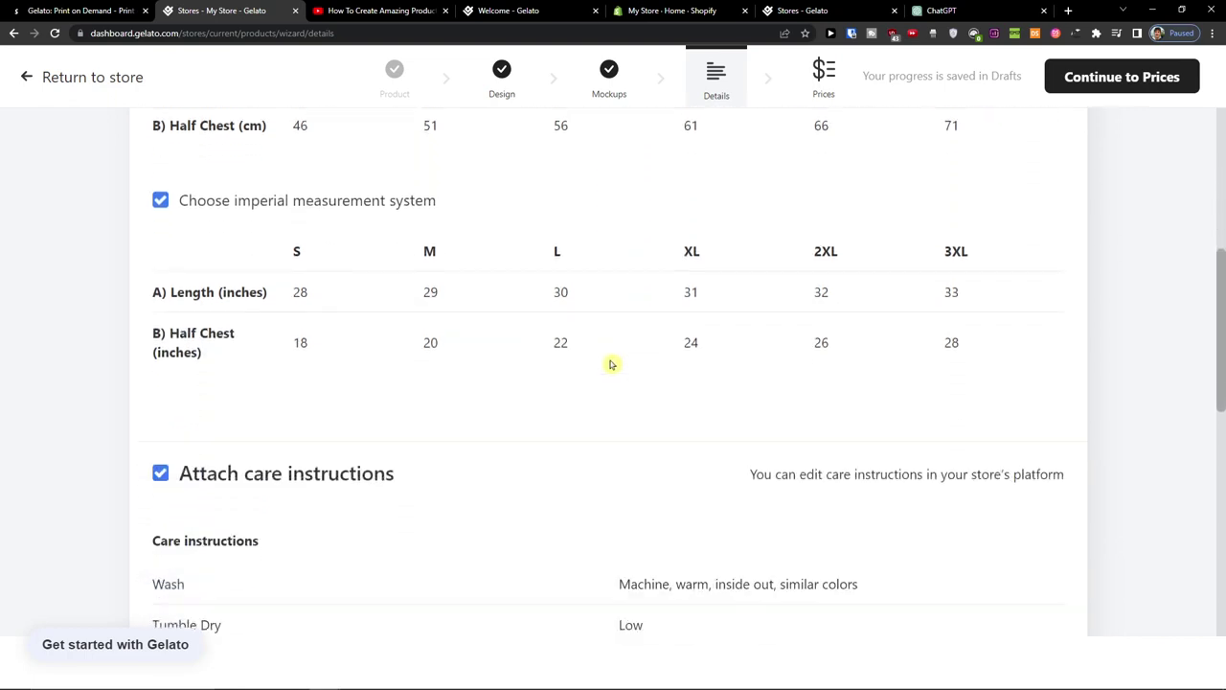
pyautogui.scroll(-6, 612, 364)
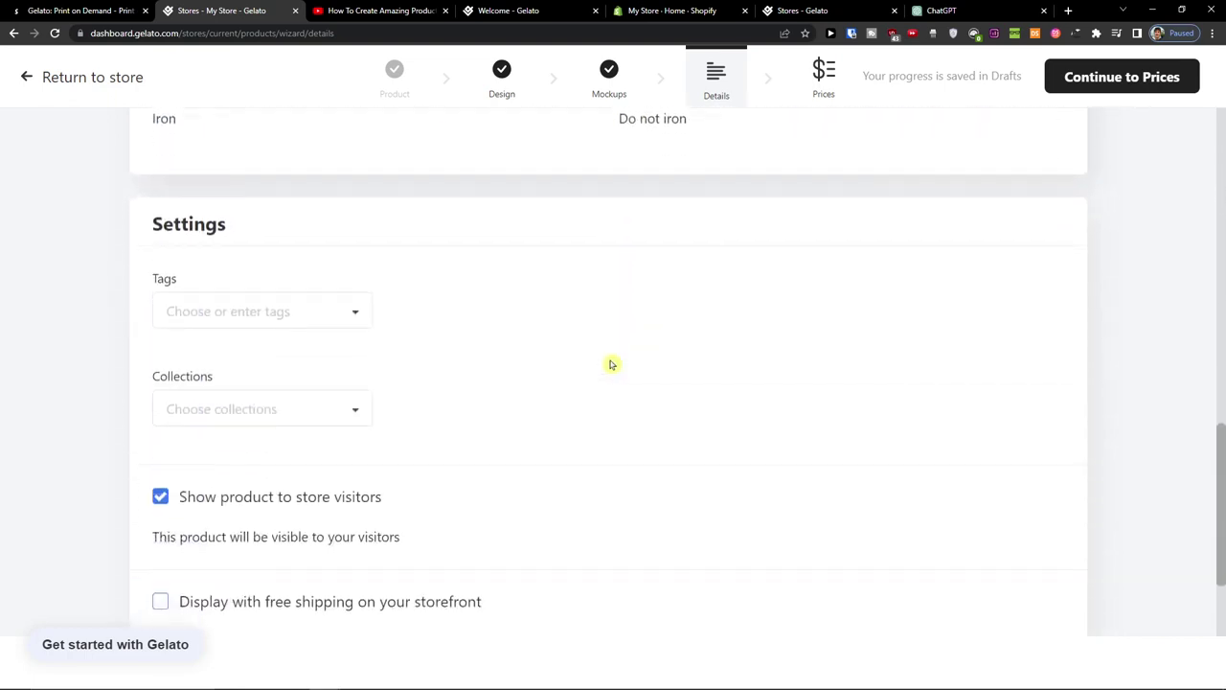
pyautogui.scroll(-1, 612, 364)
pyautogui.scroll(-1, 240, 342)
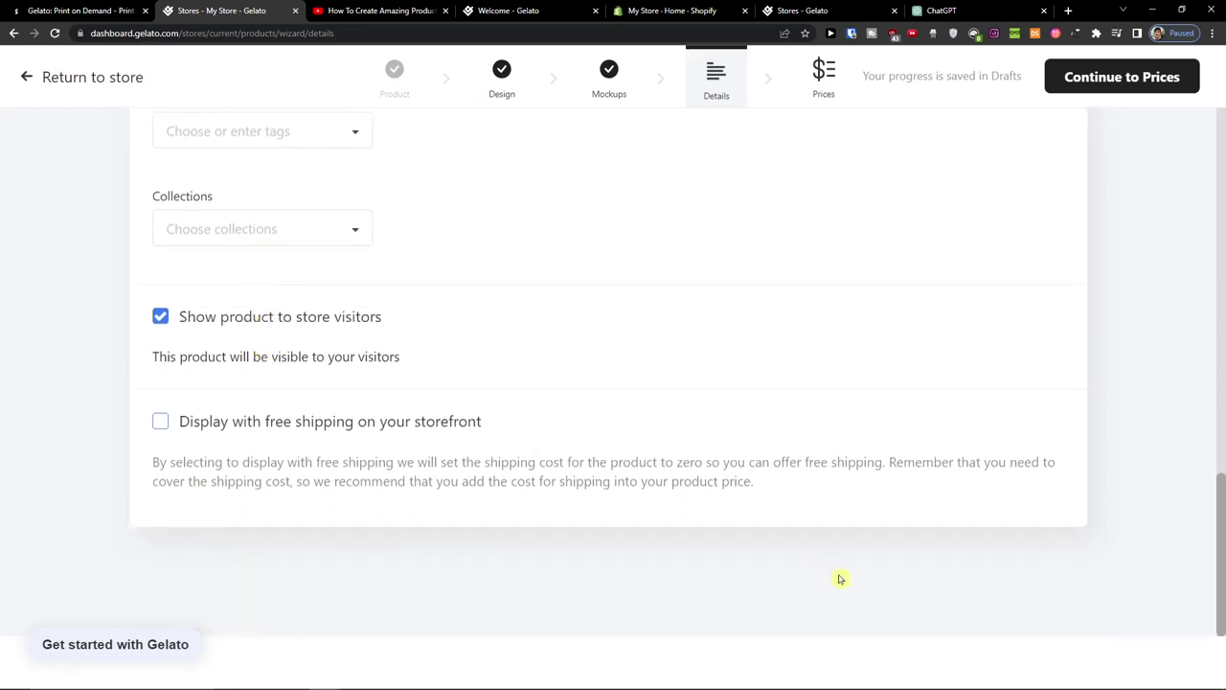
pyautogui.scroll(12, 753, 337)
# Step: Proceed to the price setup and examine the retail prices, product costs, shipping costs and estimated profit for each size
pyautogui.click(824, 74)
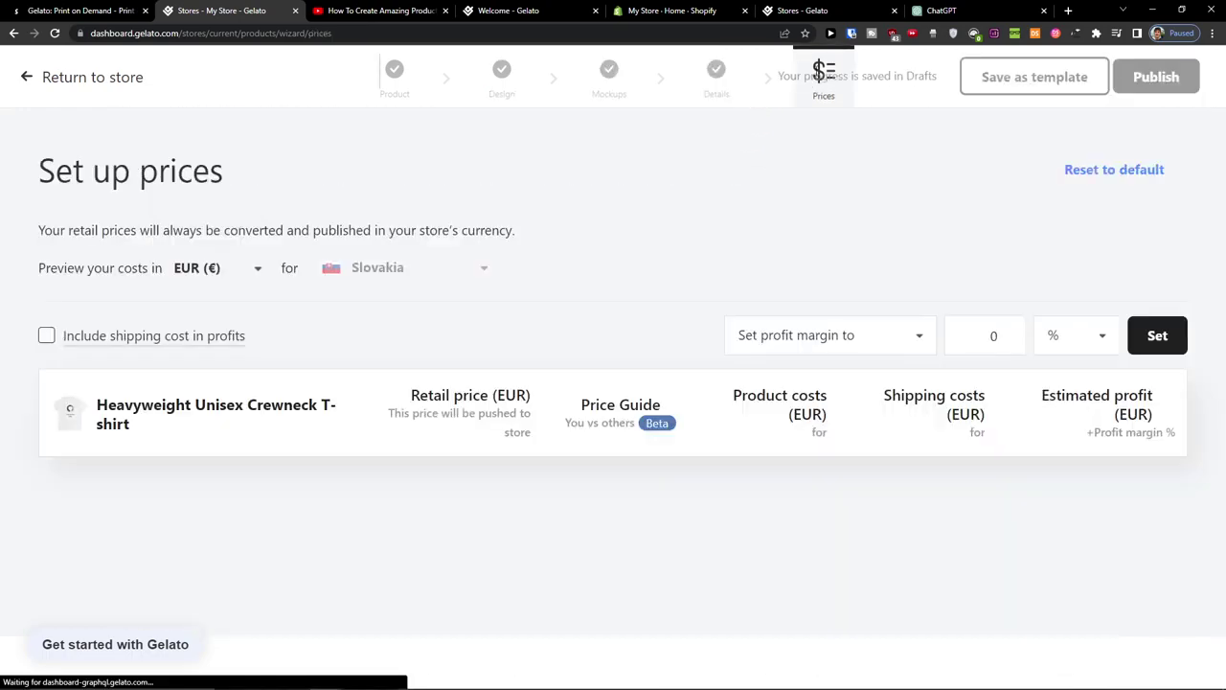
pyautogui.scroll(-2, 230, 355)
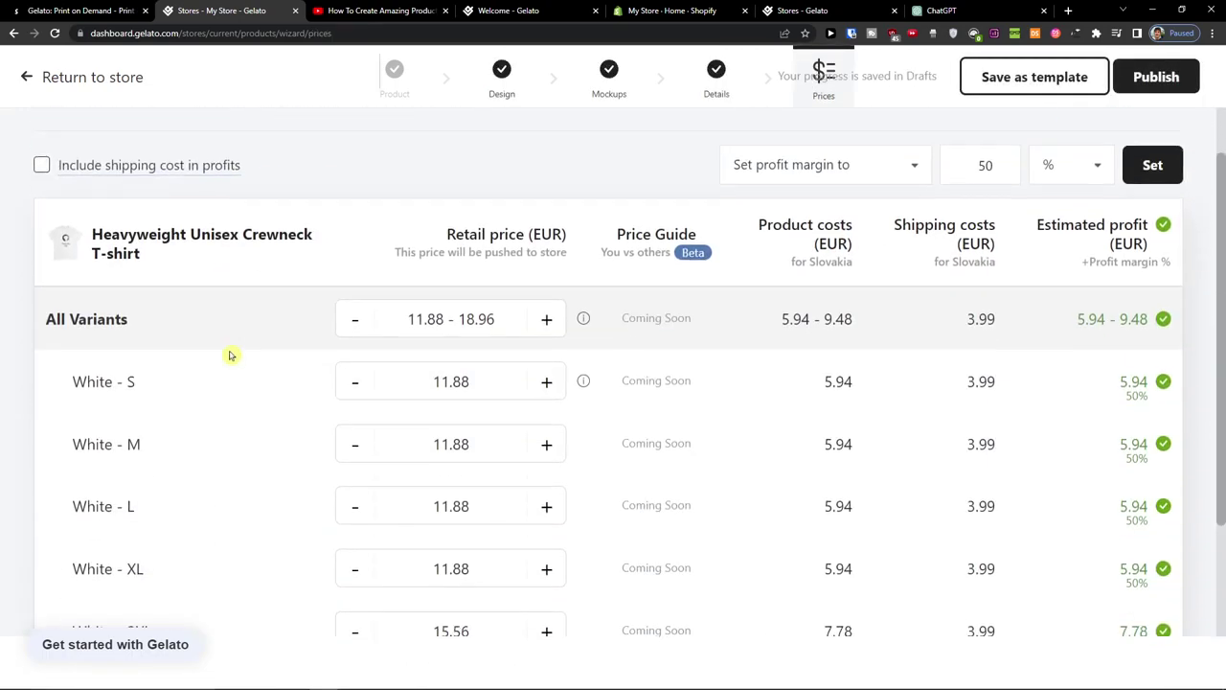
pyautogui.scroll(1, 230, 355)
pyautogui.scroll(-1, 230, 352)
pyautogui.scroll(-2, 508, 387)
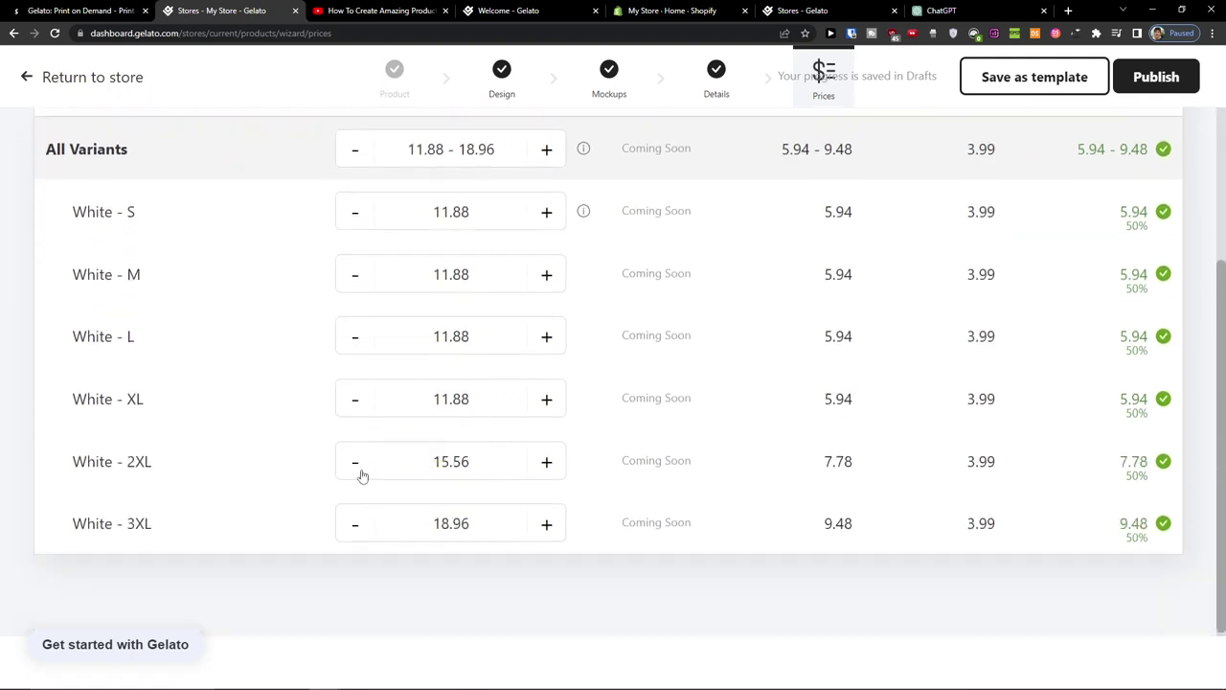
pyautogui.scroll(2, 447, 537)
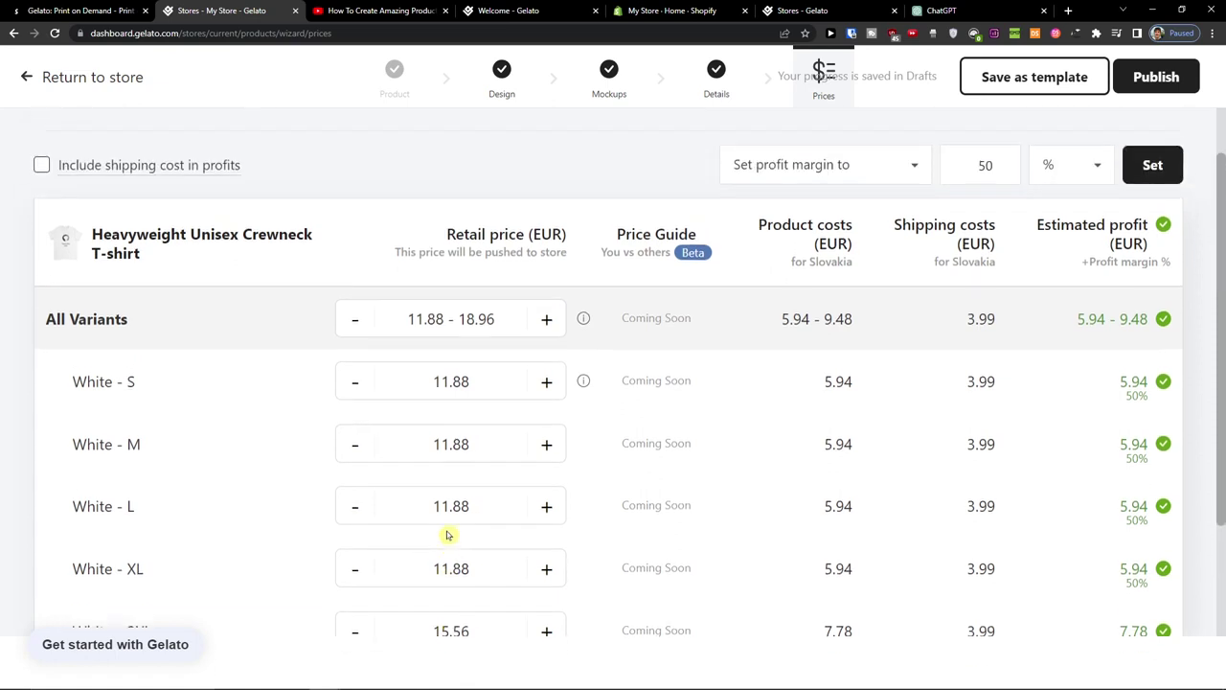
pyautogui.scroll(-1, 1147, 297)
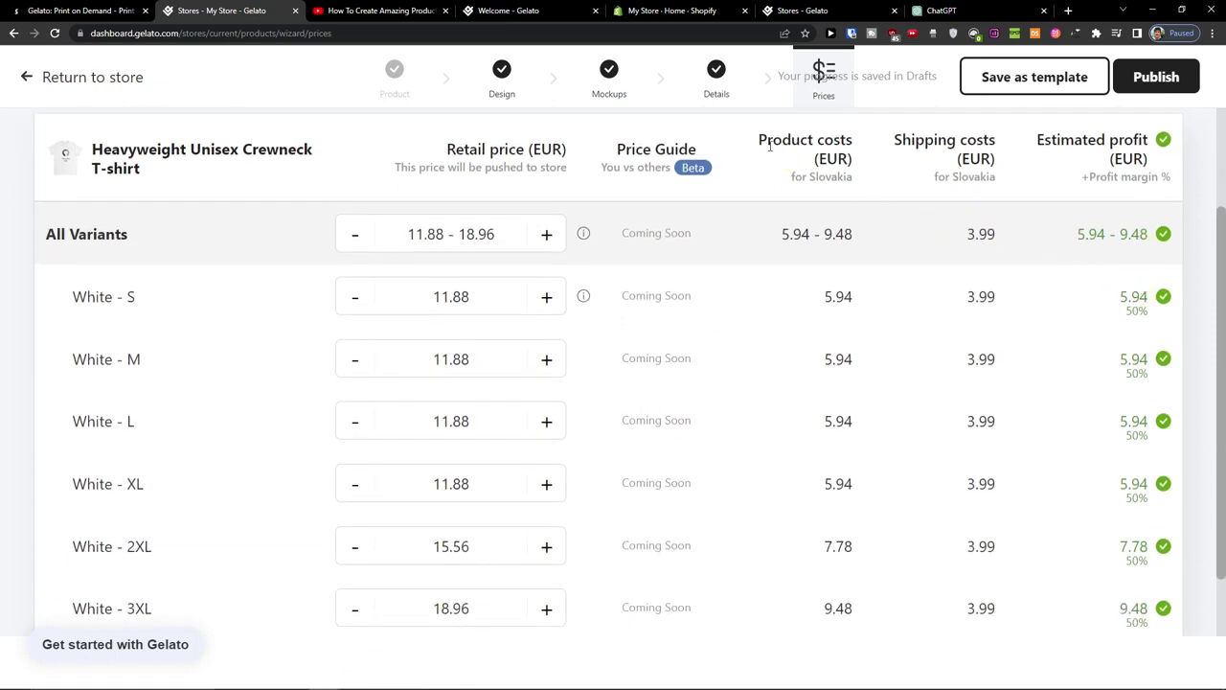
pyautogui.moveTo(757, 239); pyautogui.dragTo(864, 242)
pyautogui.click(895, 241)
pyautogui.moveTo(955, 235); pyautogui.dragTo(1163, 234)
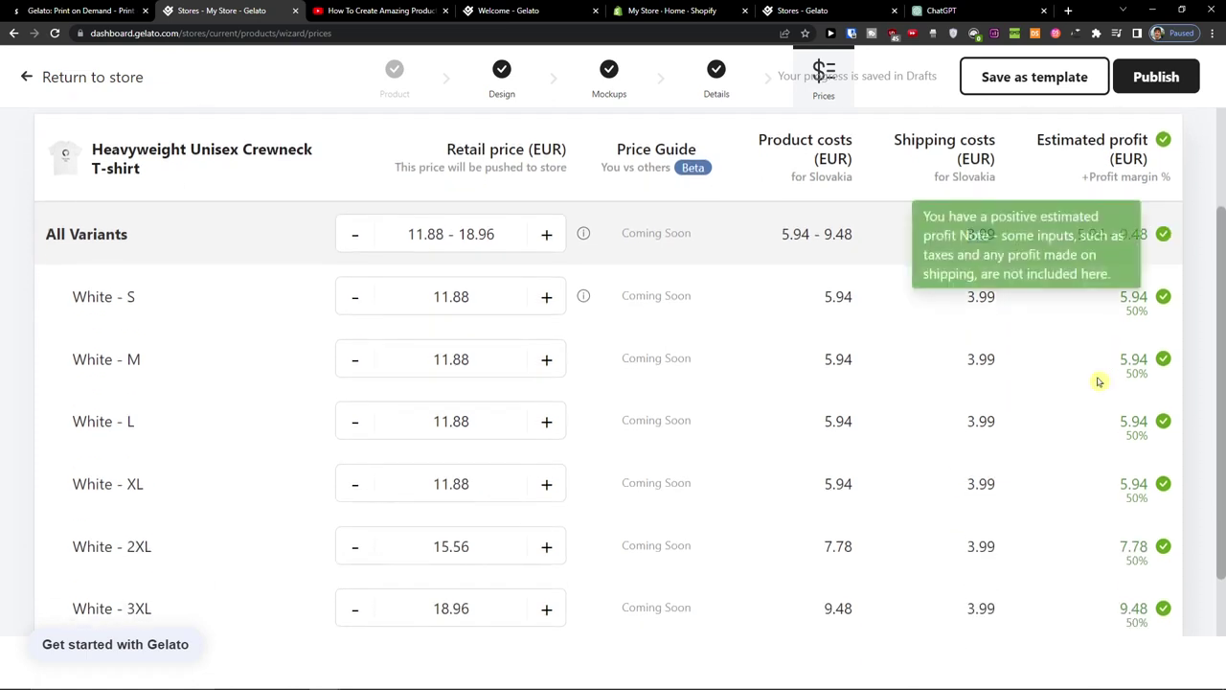
# Step: Set the retail price of the White S, M, L and XL variants to 15 EUR each
pyautogui.click(429, 297)
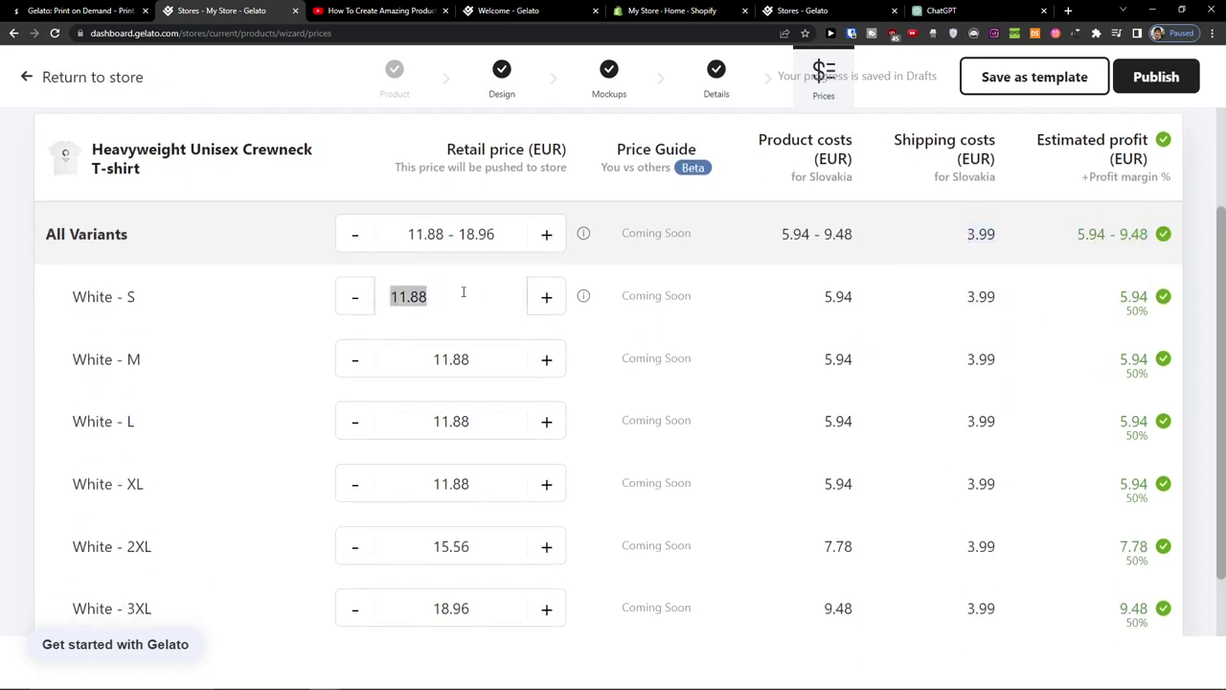
pyautogui.write('15')
pyautogui.press('Return')
pyautogui.click(460, 356)
pyautogui.write('1')
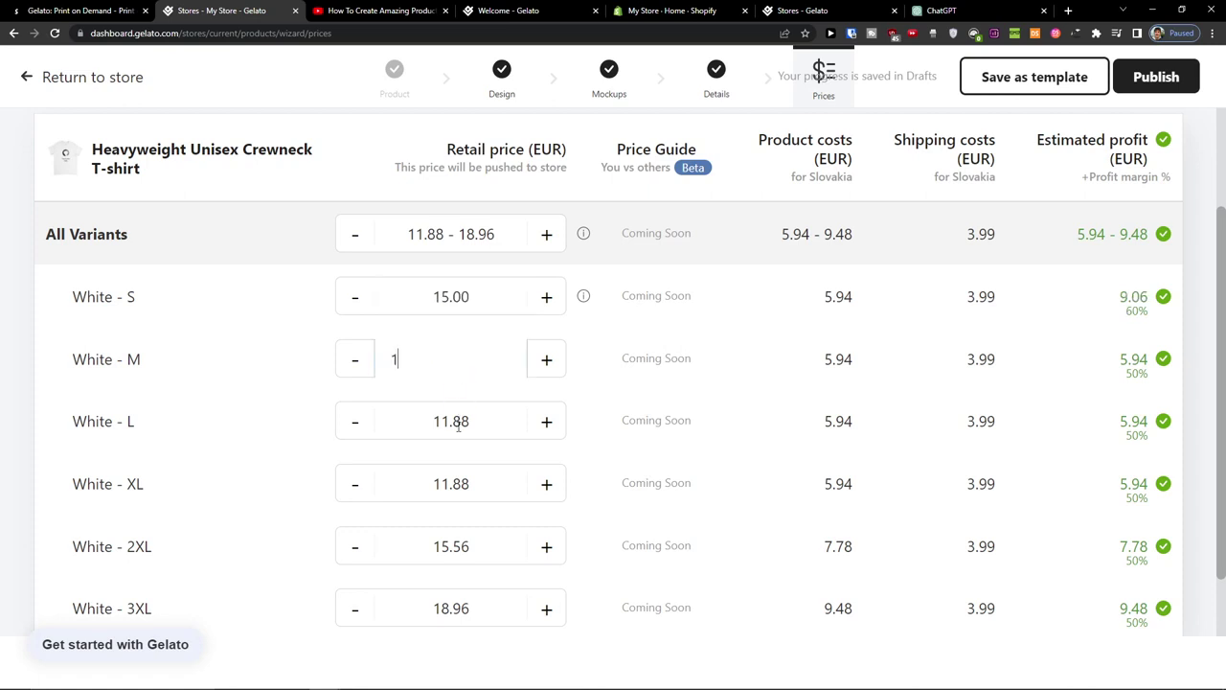
pyautogui.write('5')
pyautogui.click(458, 425)
pyautogui.scroll(1, 458, 425)
pyautogui.write('15')
pyautogui.doubleClick(464, 508)
pyautogui.write('15')
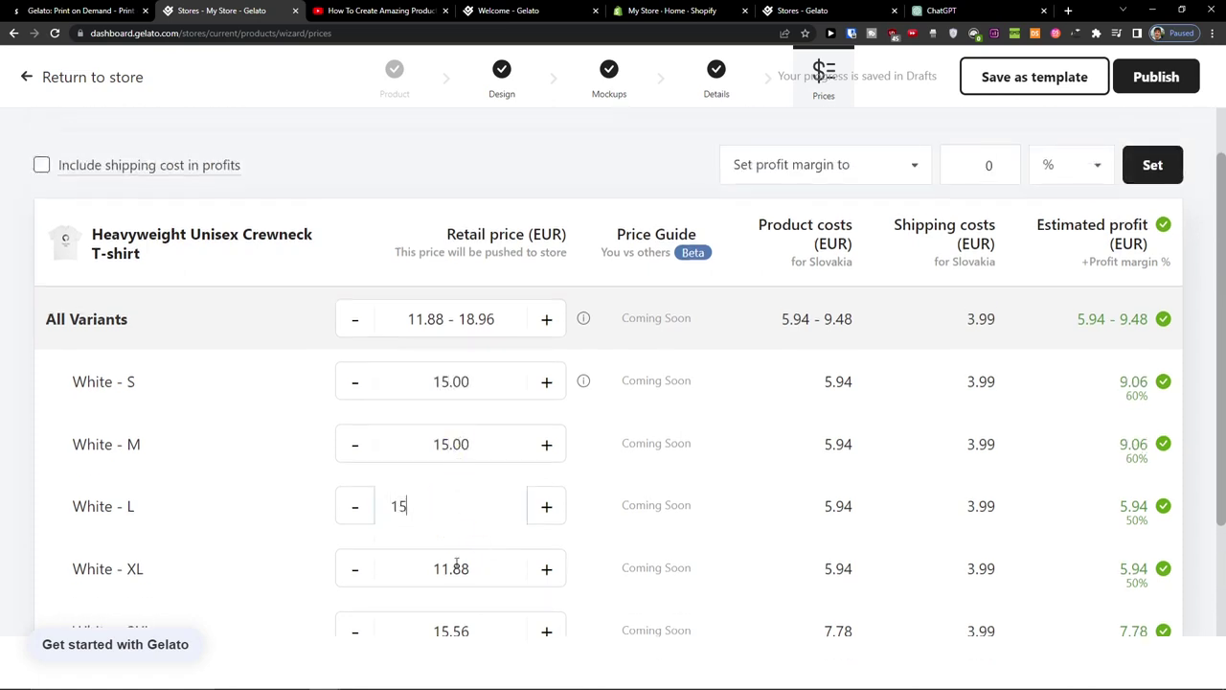
pyautogui.click(452, 569)
pyautogui.write('15')
# Step: Set the retail price of the White 2XL and 3XL variants to 19 EUR each
pyautogui.scroll(-2, 449, 481)
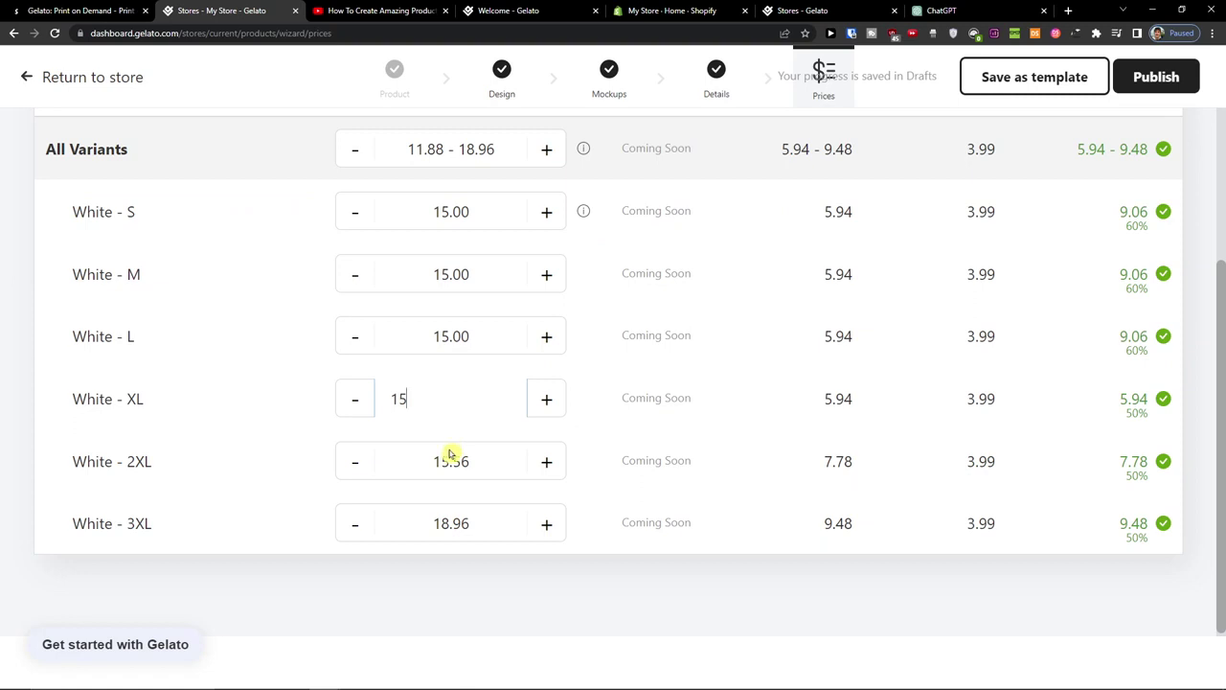
pyautogui.click(450, 457)
pyautogui.doubleClick(450, 457)
pyautogui.write('1')
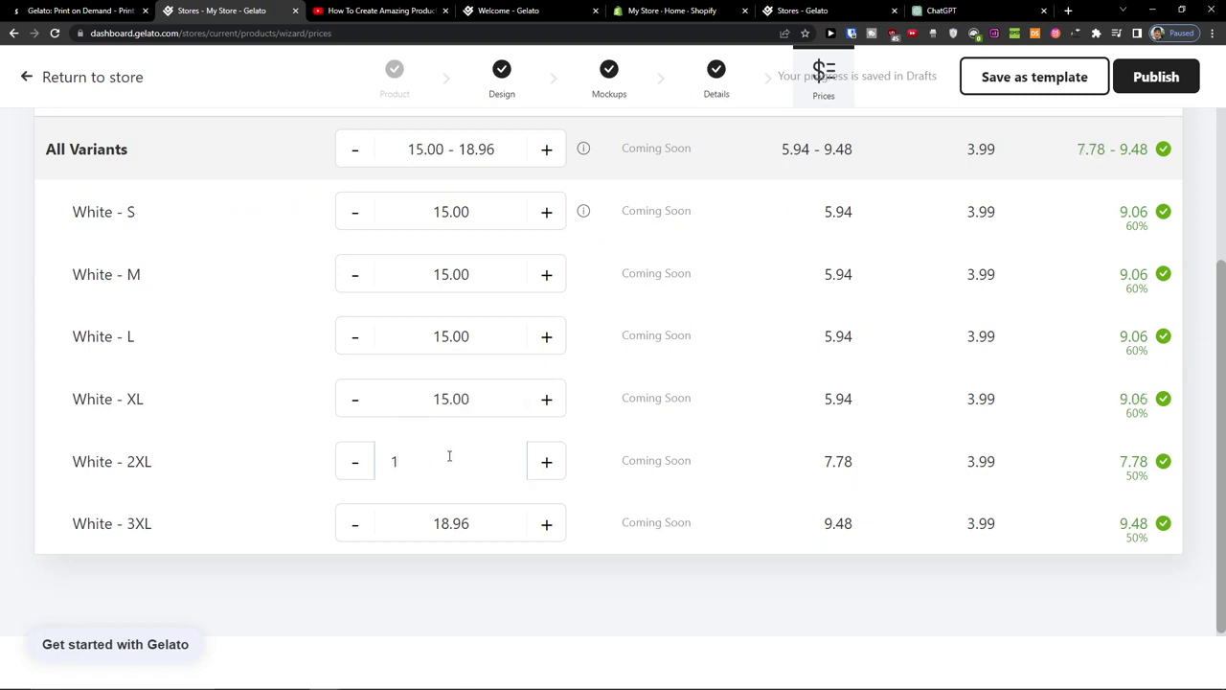
pyautogui.click(457, 529)
pyautogui.click(460, 528)
pyautogui.click(457, 468)
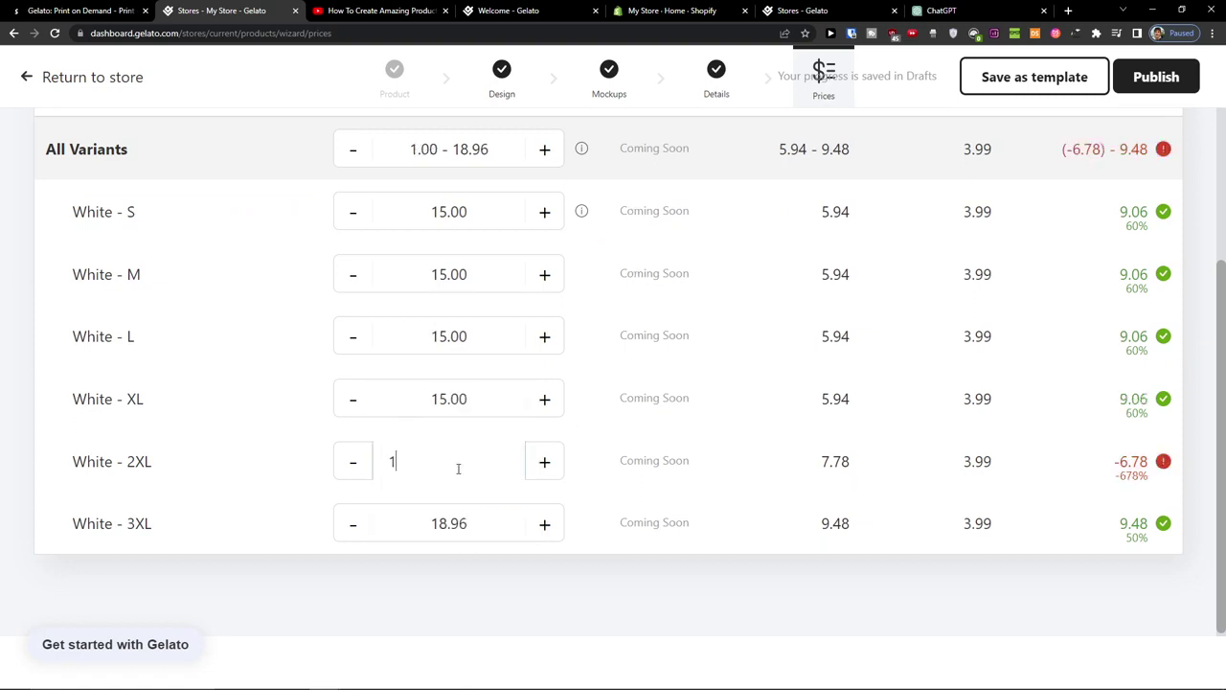
pyautogui.write('9')
pyautogui.click(440, 525)
pyautogui.write('1')
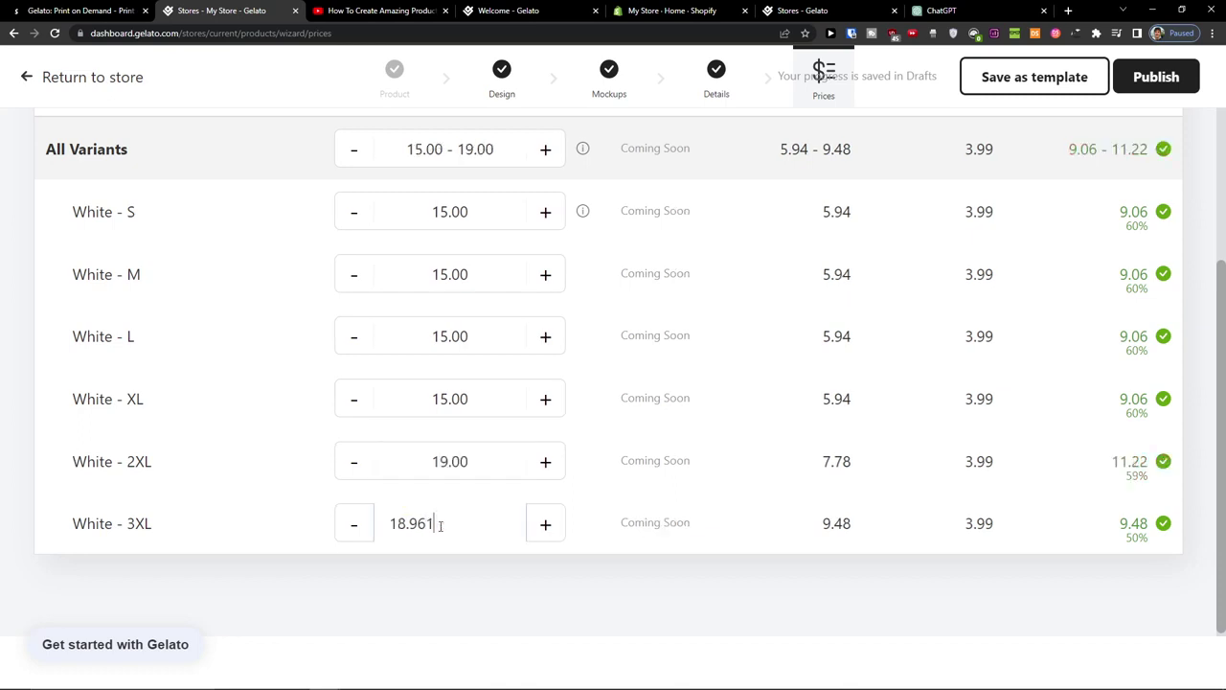
pyautogui.doubleClick(440, 525)
pyautogui.write('19')
pyautogui.click(742, 616)
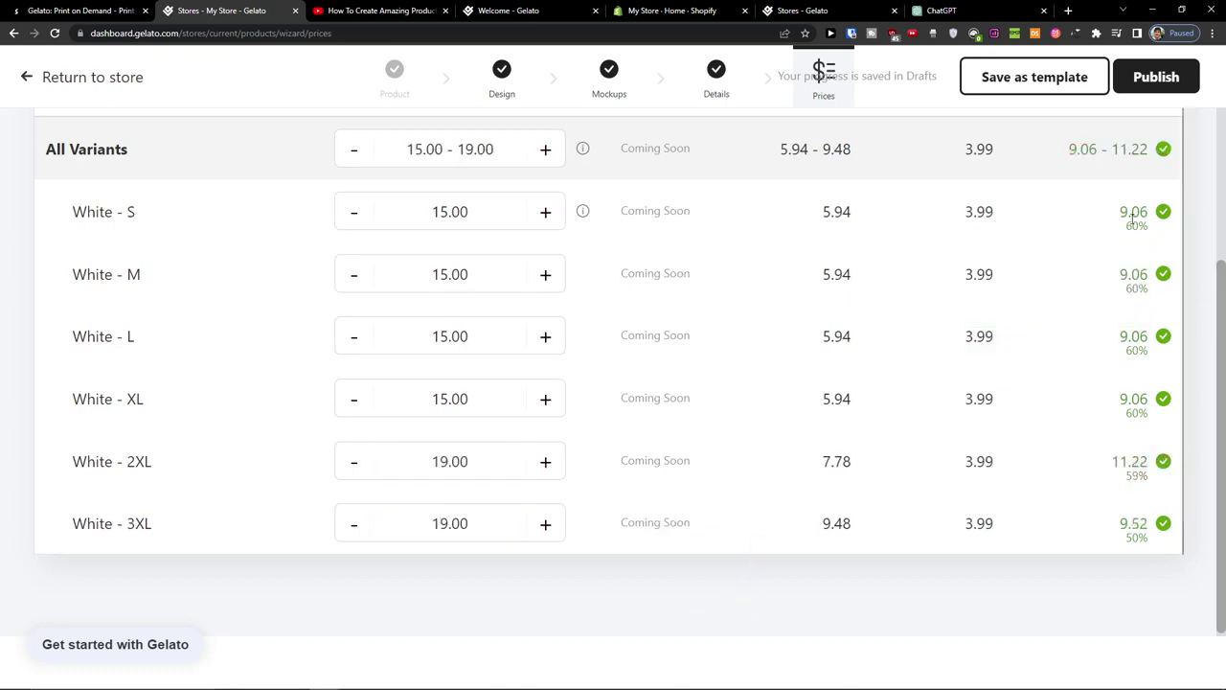
# Step: Review the variants' estimated profits and check the available bulk pricing actions, such as setting the profit margin, profit or retail price
pyautogui.scroll(5, 1107, 273)
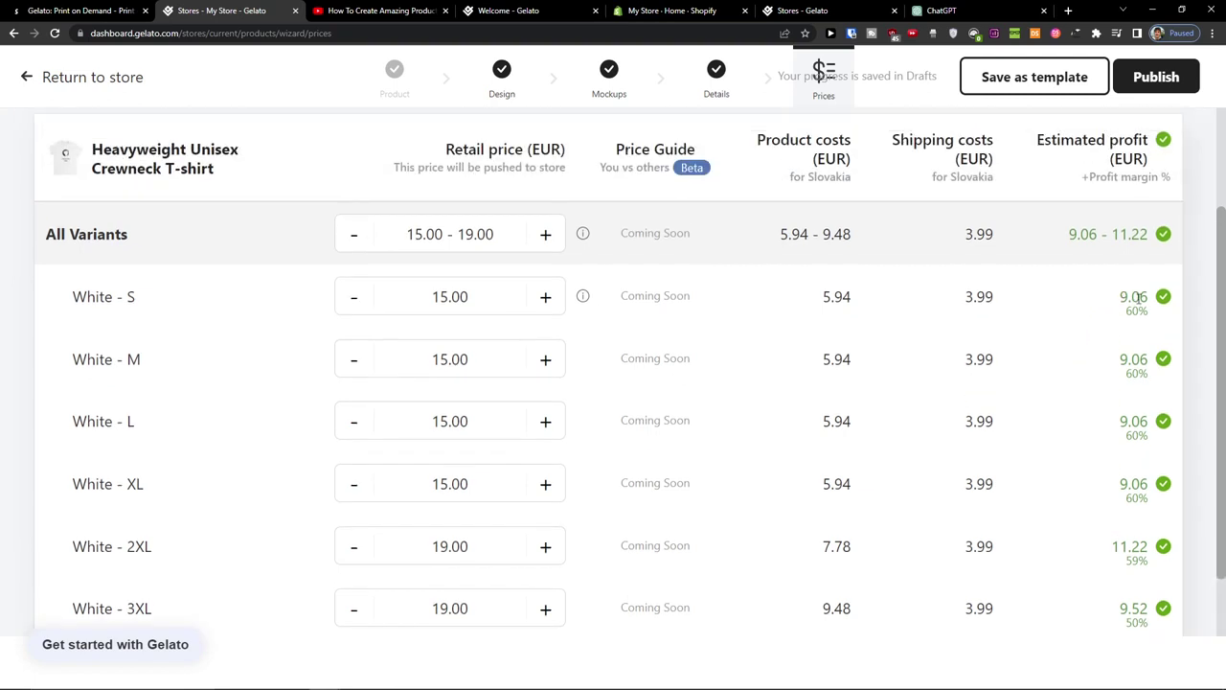
pyautogui.scroll(1, 1128, 307)
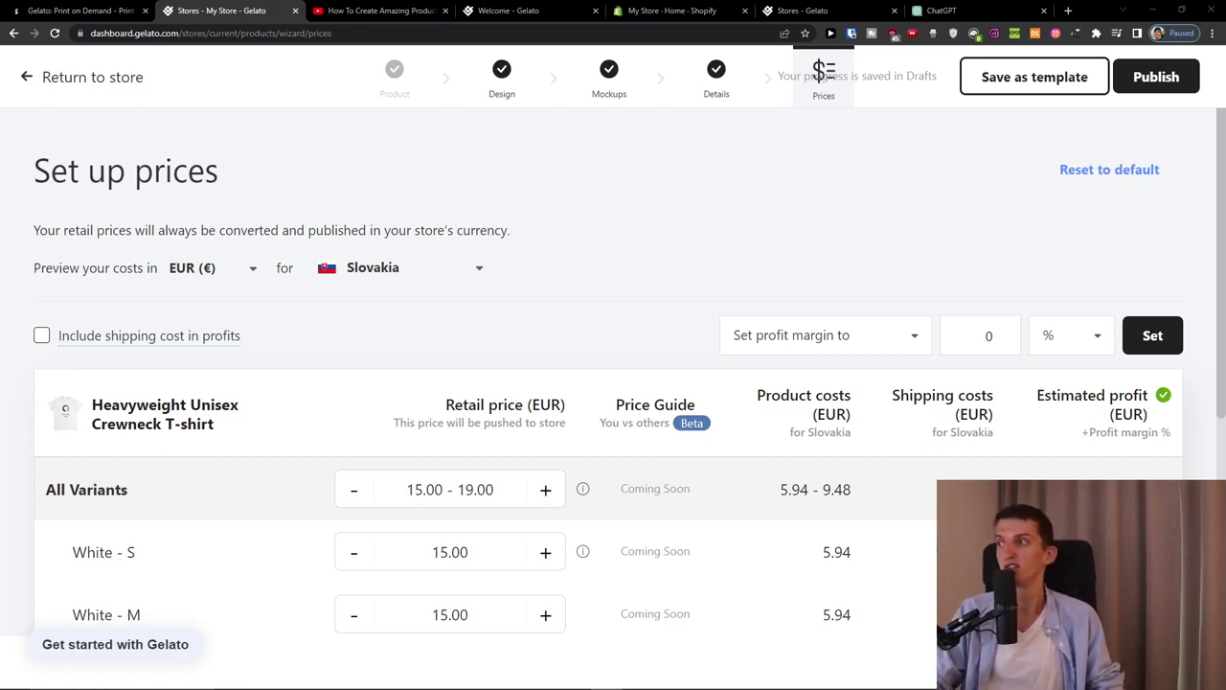
pyautogui.scroll(-3, 705, 446)
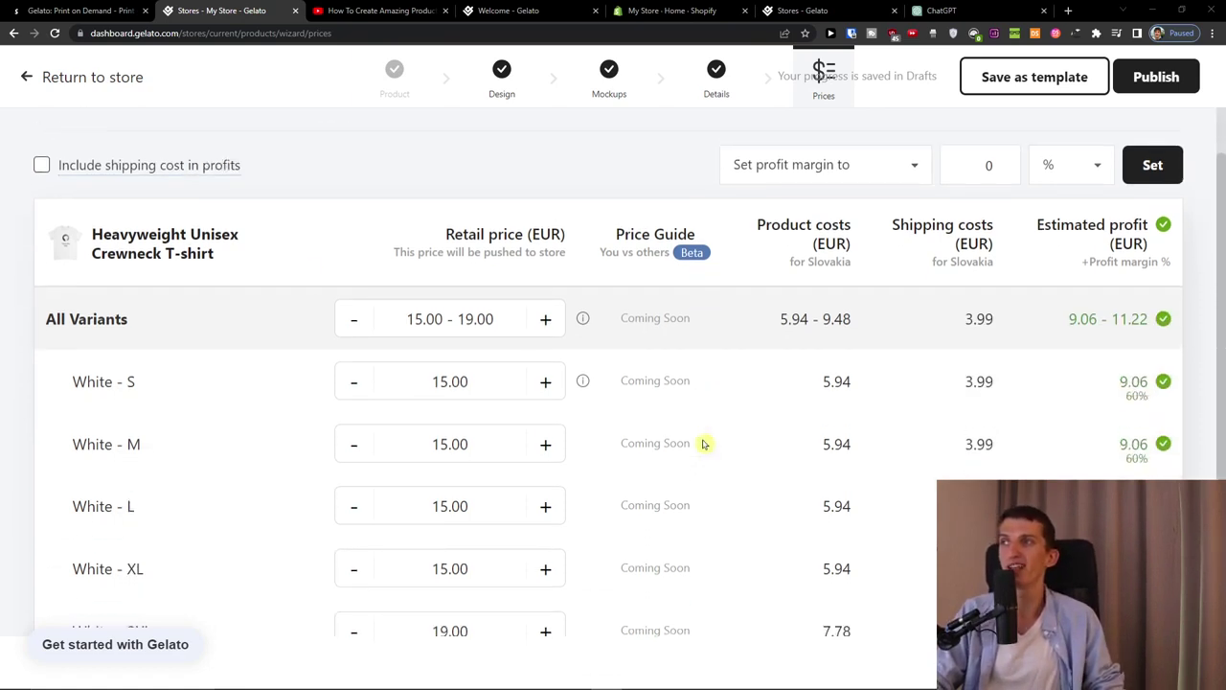
pyautogui.scroll(3, 706, 452)
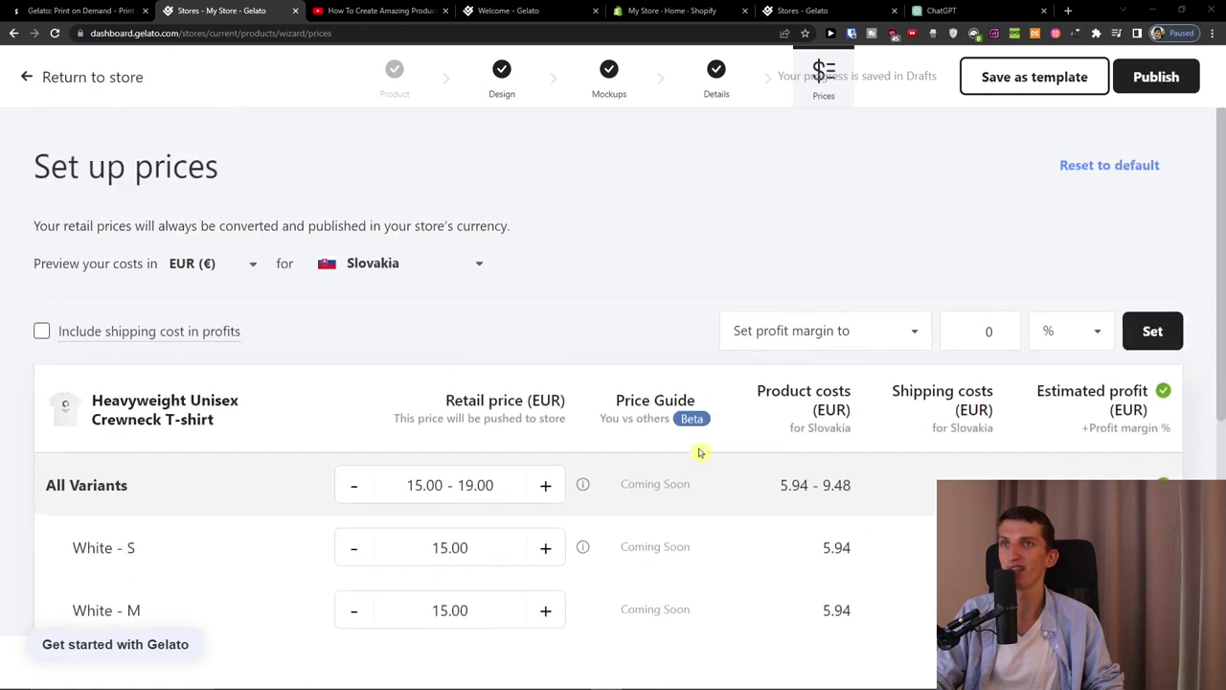
pyautogui.click(883, 328)
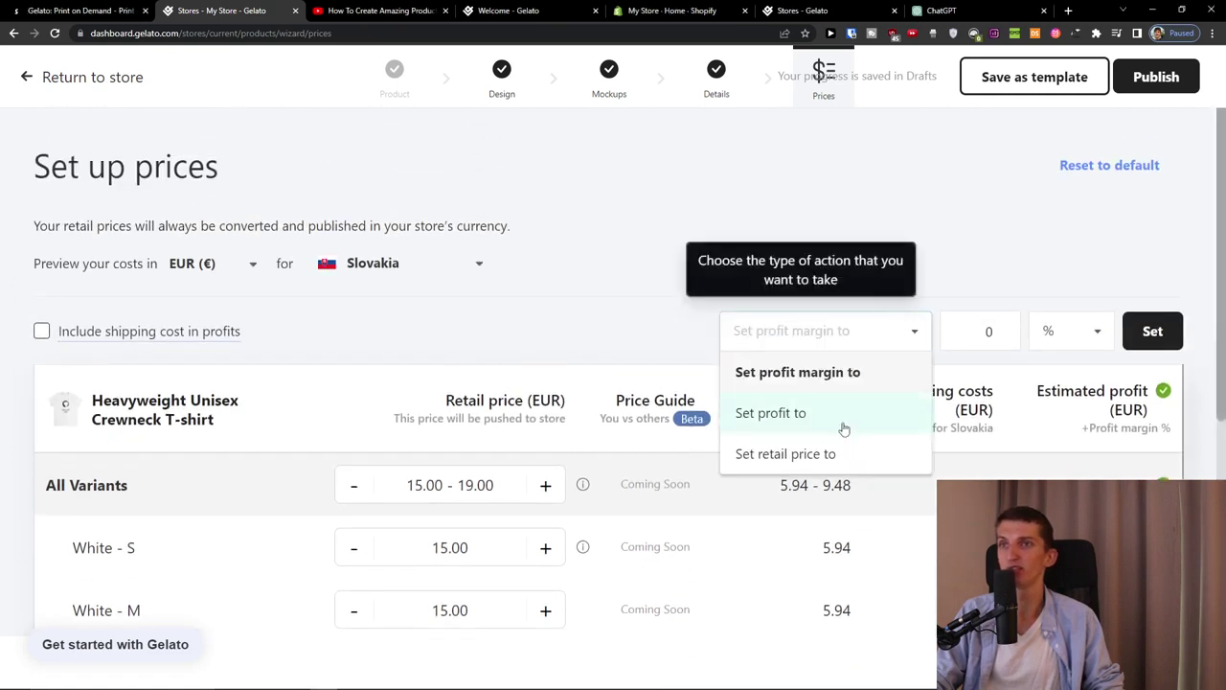
# Step: Set the cost preview country to United States and review each variant's product cost, shipping cost and estimated profit
pyautogui.click(446, 276)
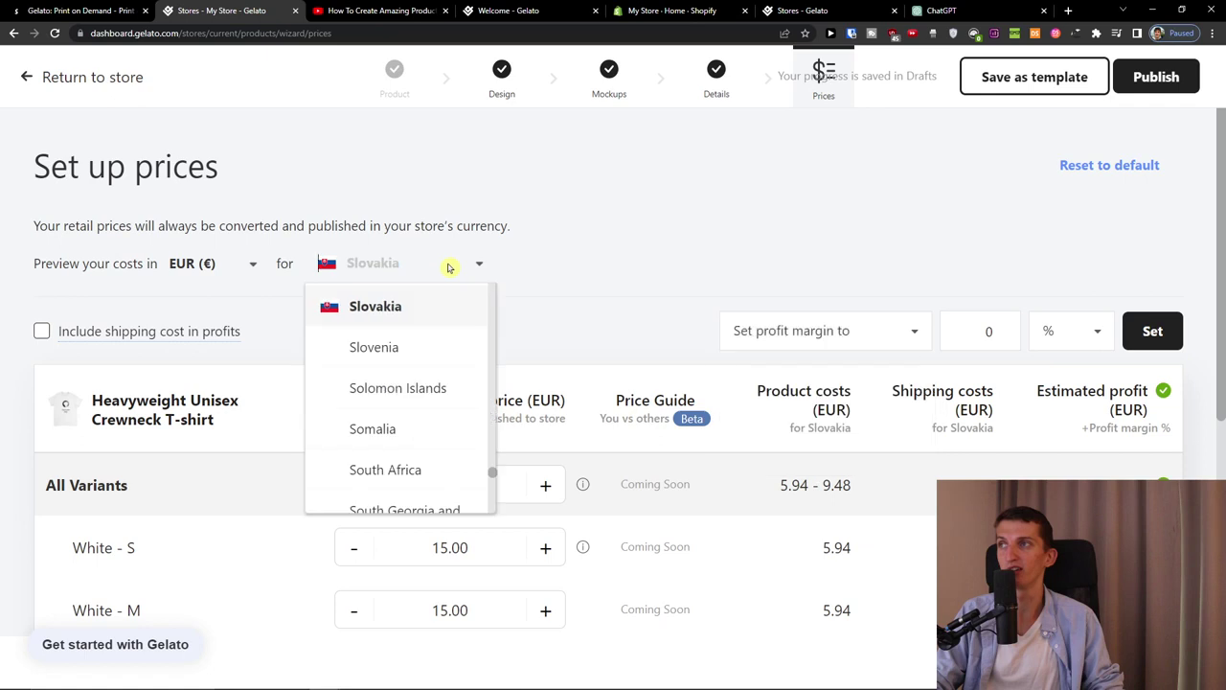
pyautogui.scroll(-2, 436, 350)
pyautogui.scroll(-1, 440, 356)
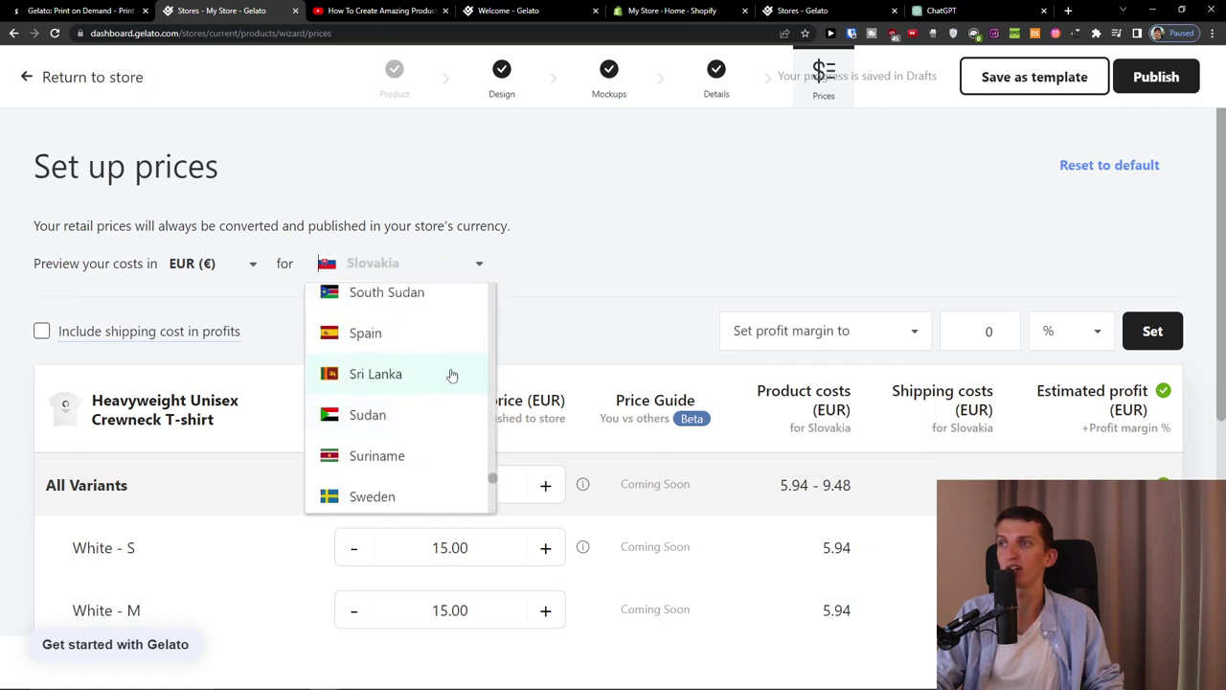
pyautogui.write('u')
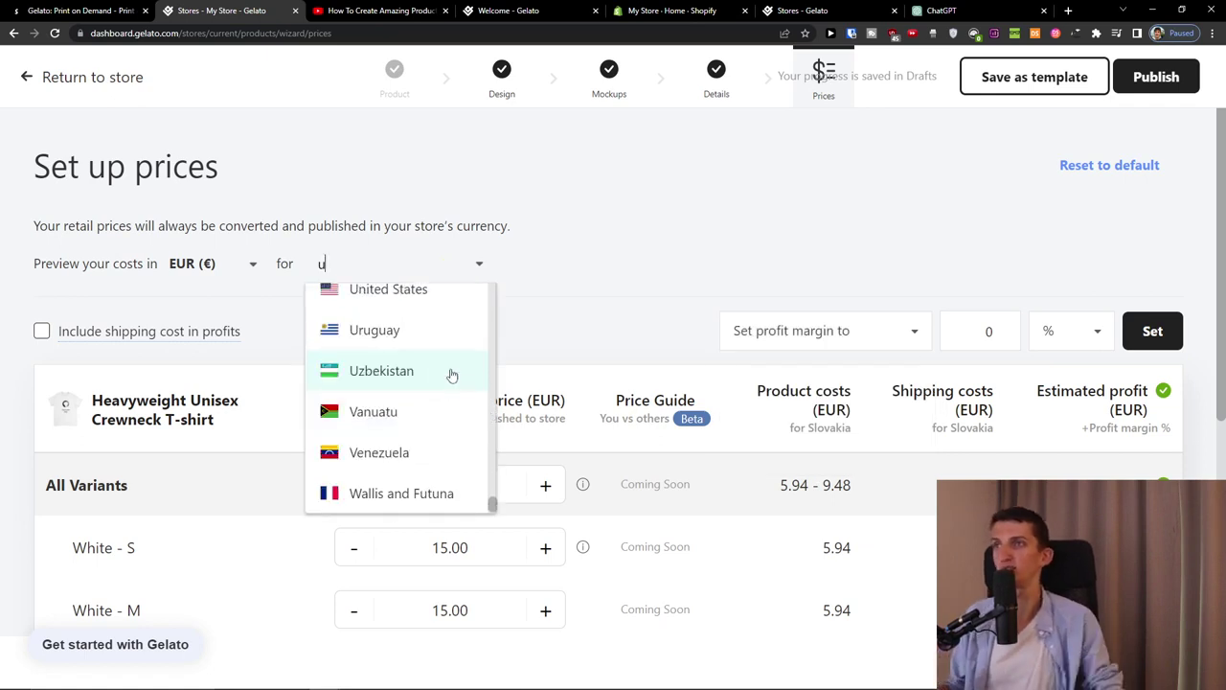
pyautogui.click(460, 302)
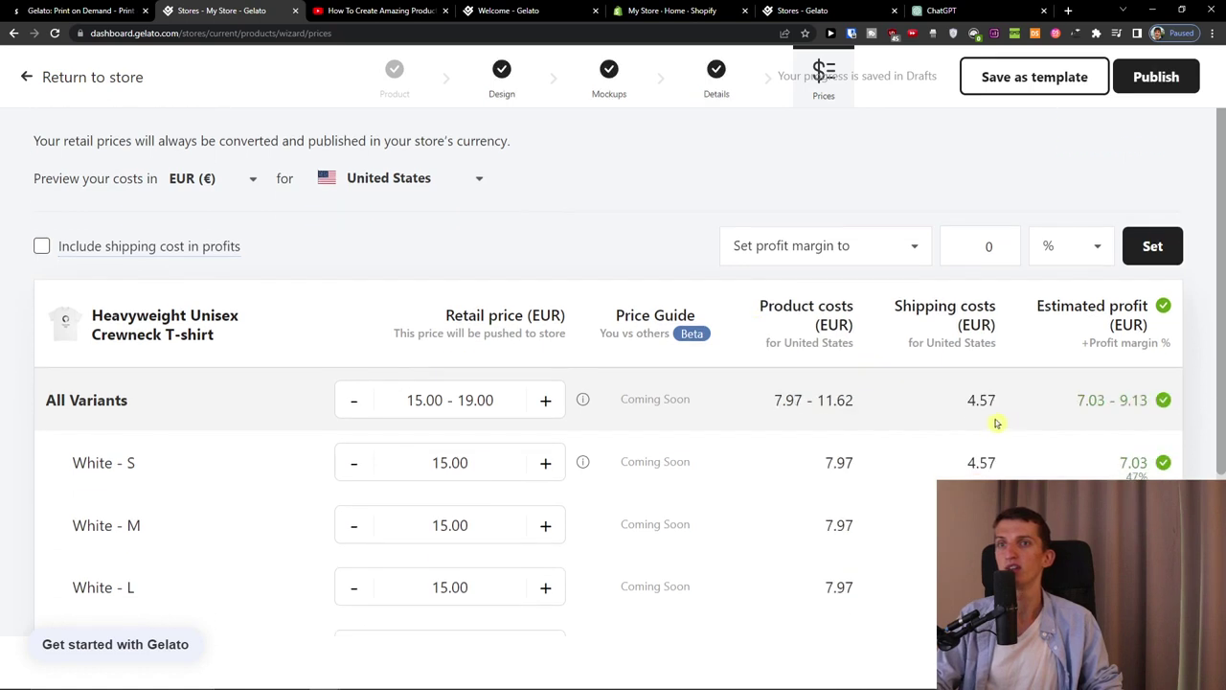
pyautogui.scroll(-3, 993, 421)
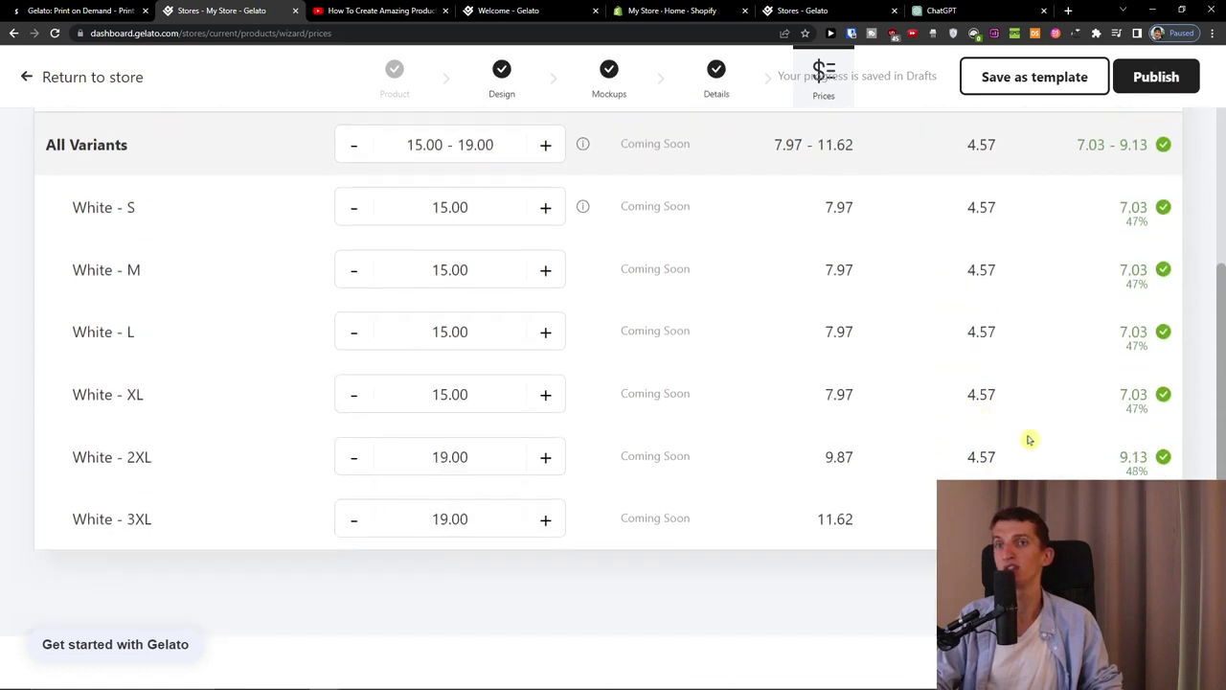
pyautogui.scroll(1, 1137, 400)
pyautogui.scroll(3, 1138, 402)
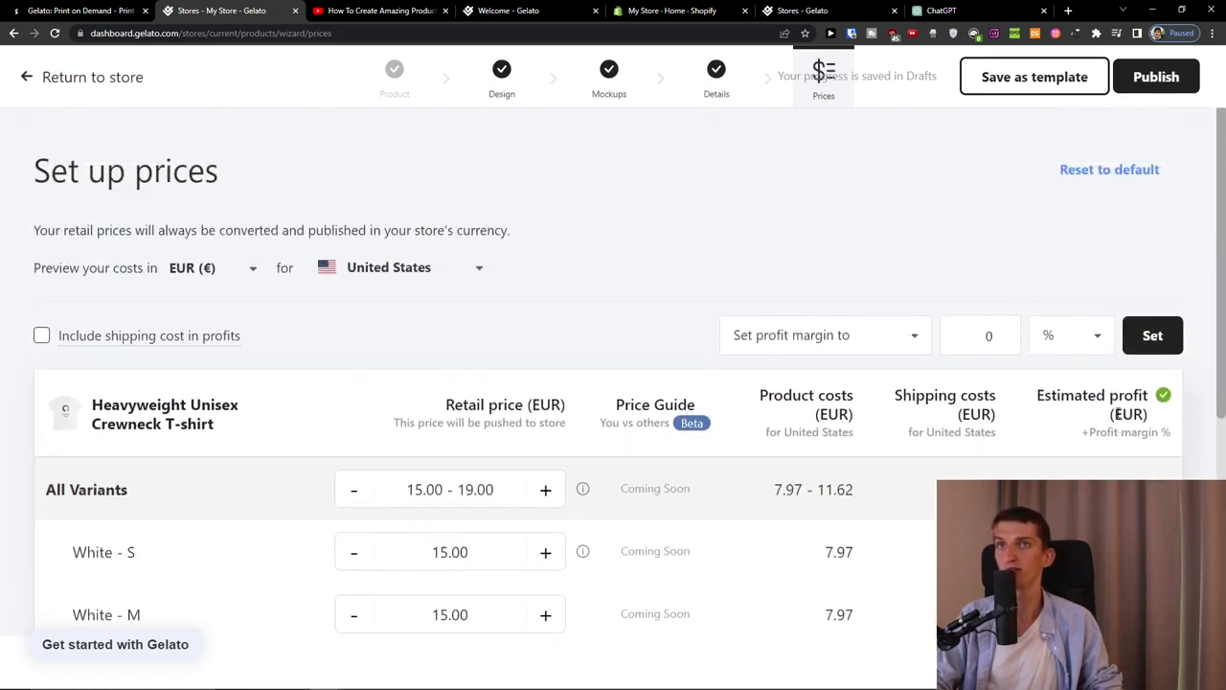
# Step: Apply a 0% profit margin to the variants, and set the retail price of all variants to 11.62 EUR
pyautogui.click(1171, 339)
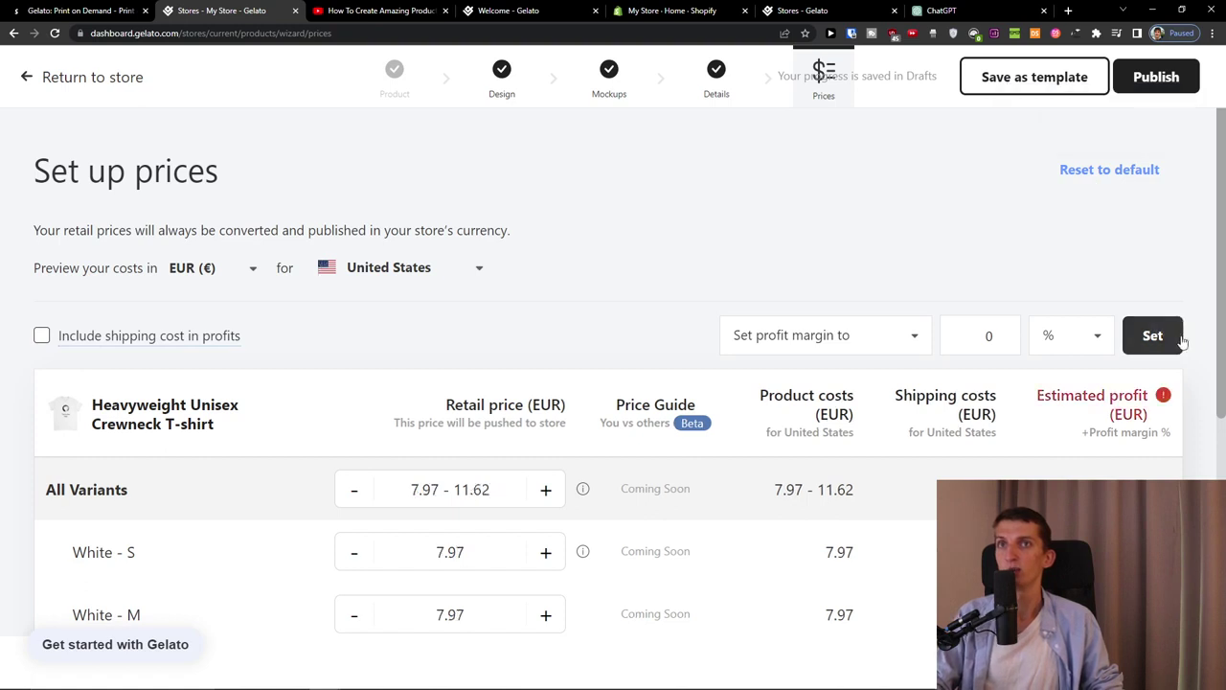
pyautogui.scroll(-1, 1140, 428)
pyautogui.tripleClick(412, 400)
pyautogui.write('11.62')
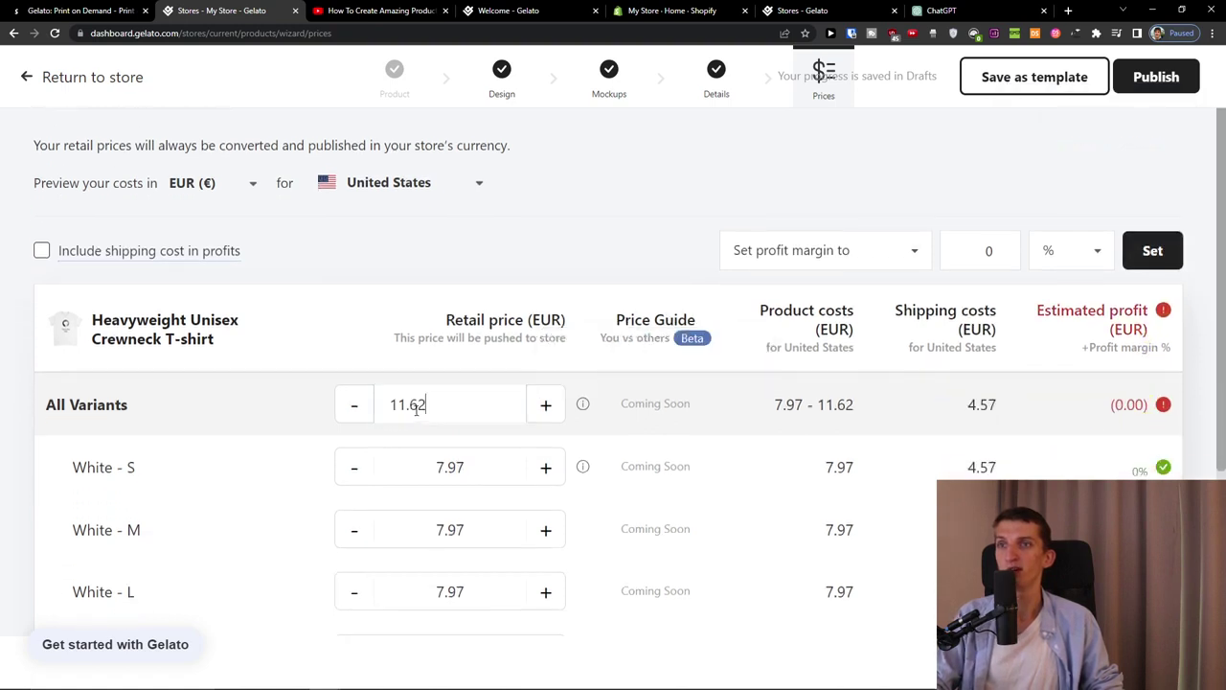
pyautogui.click(425, 242)
pyautogui.scroll(-2, 613, 288)
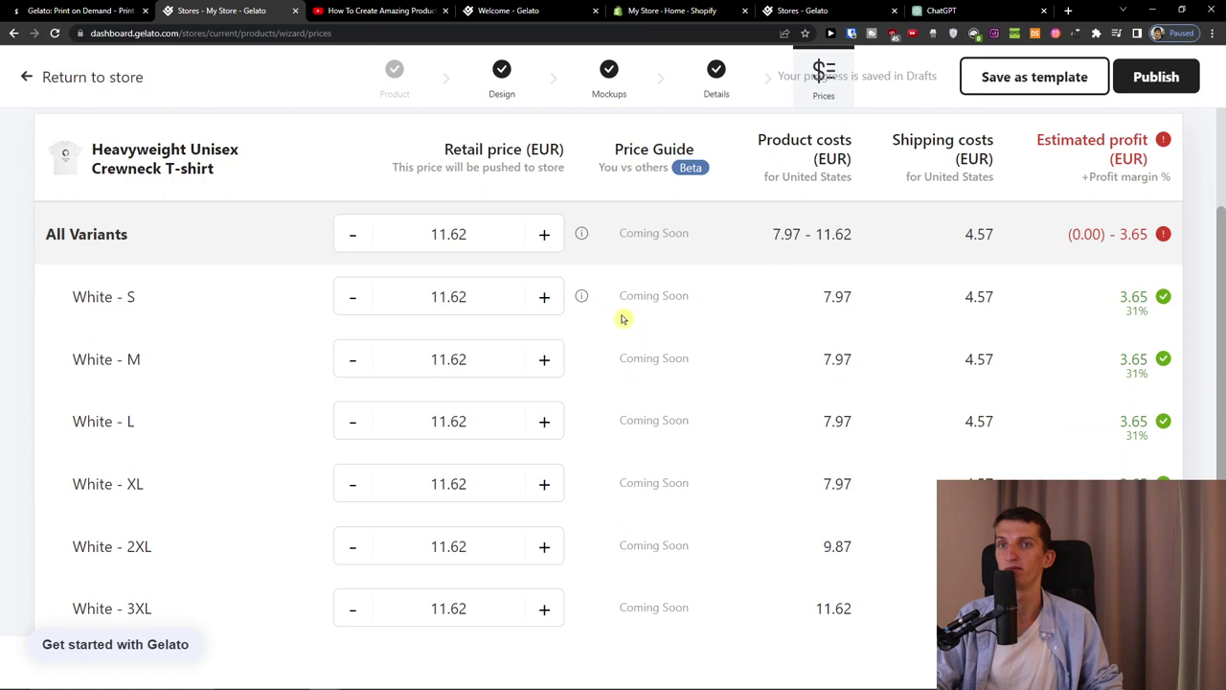
# Step: Publish the Heavyweight Unisex Crewneck T-shirt to the connected Shopify store
pyautogui.scroll(2, 642, 335)
pyautogui.click(1154, 76)
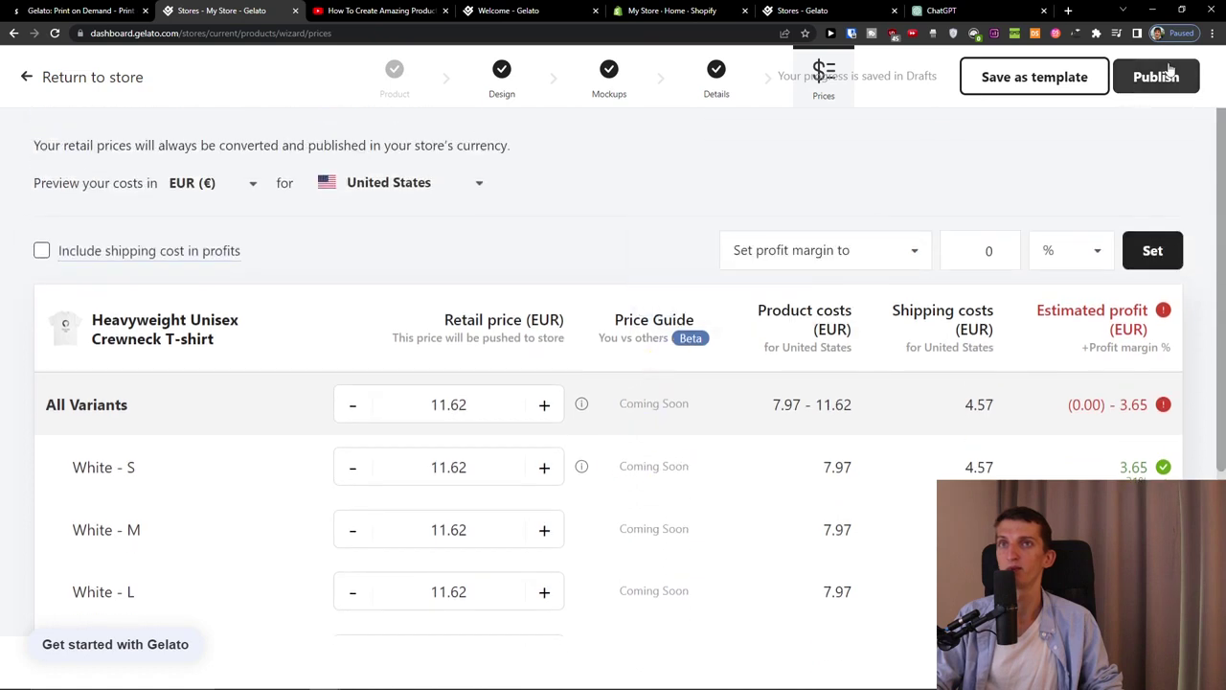
pyautogui.scroll(-1, 568, 260)
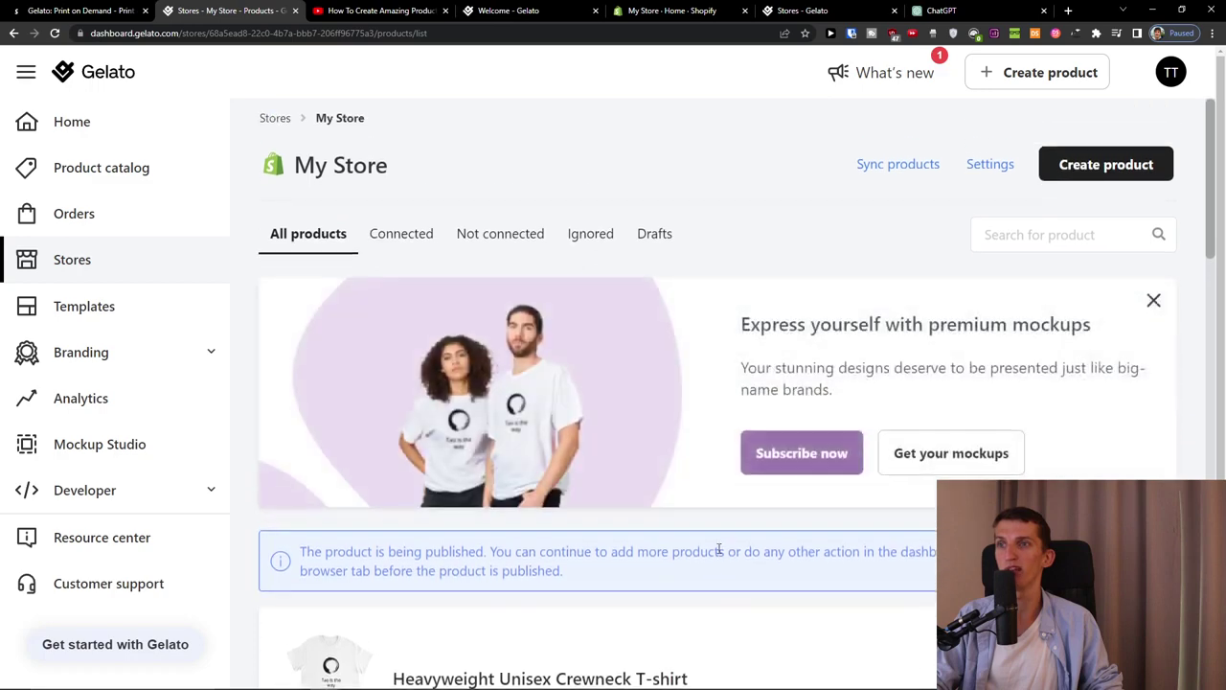
# Step: Look through the store's product list and check the publishing status of the Heavyweight Unisex Crewneck T-shirt
pyautogui.scroll(-2, 719, 551)
pyautogui.scroll(-4, 665, 528)
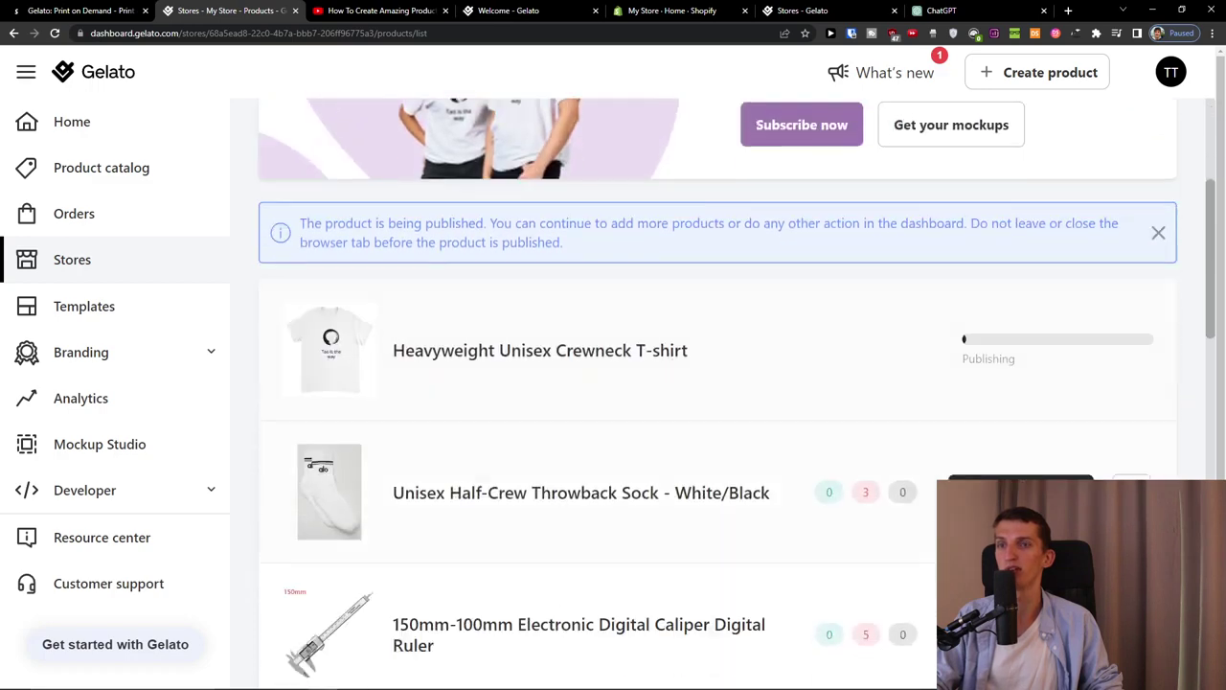
pyautogui.scroll(-10, 869, 428)
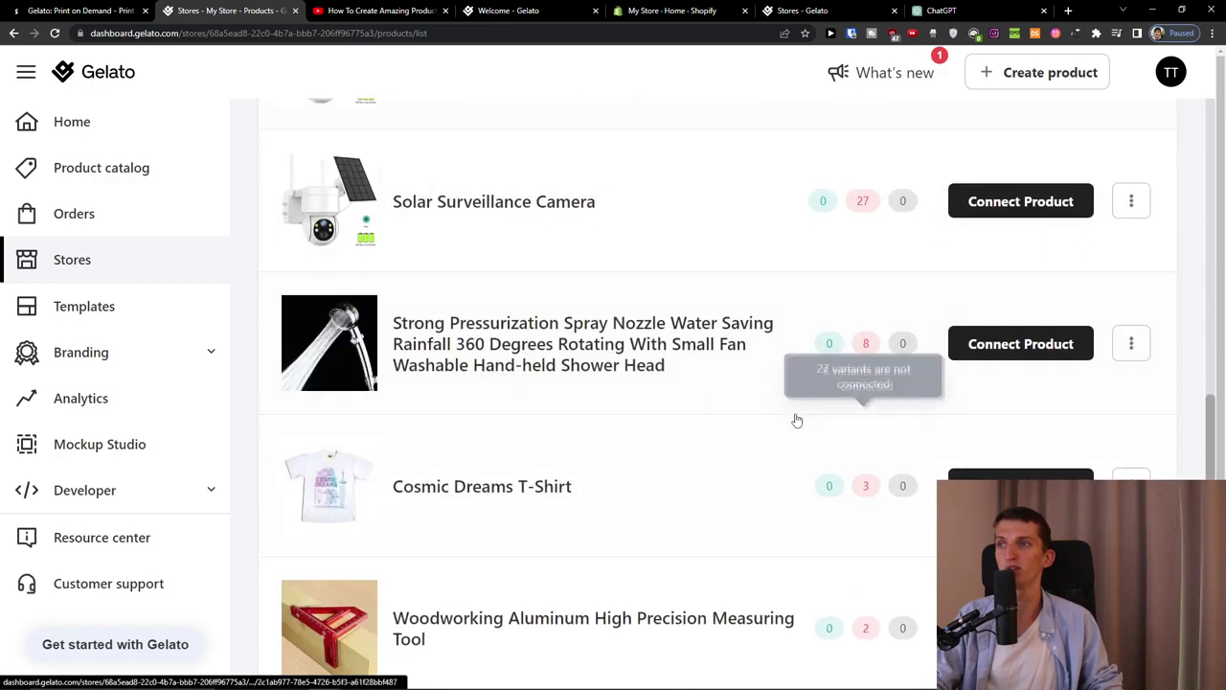
pyautogui.scroll(10, 674, 433)
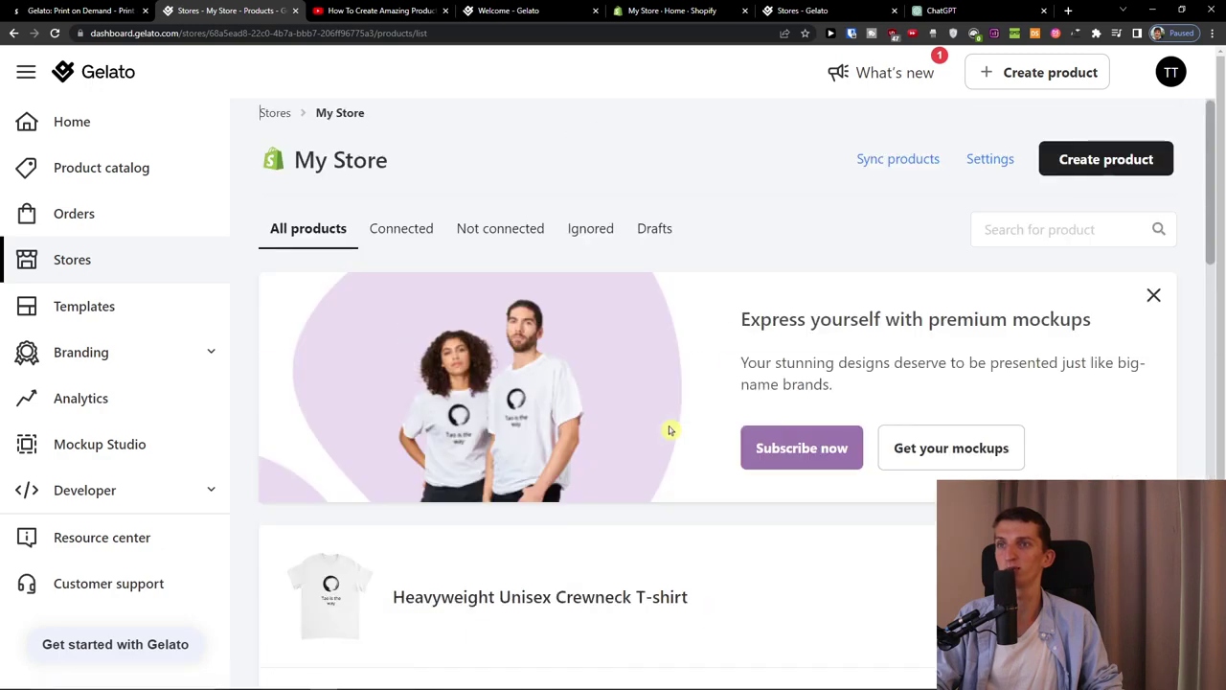
pyautogui.scroll(-2, 670, 433)
pyautogui.scroll(1, 670, 433)
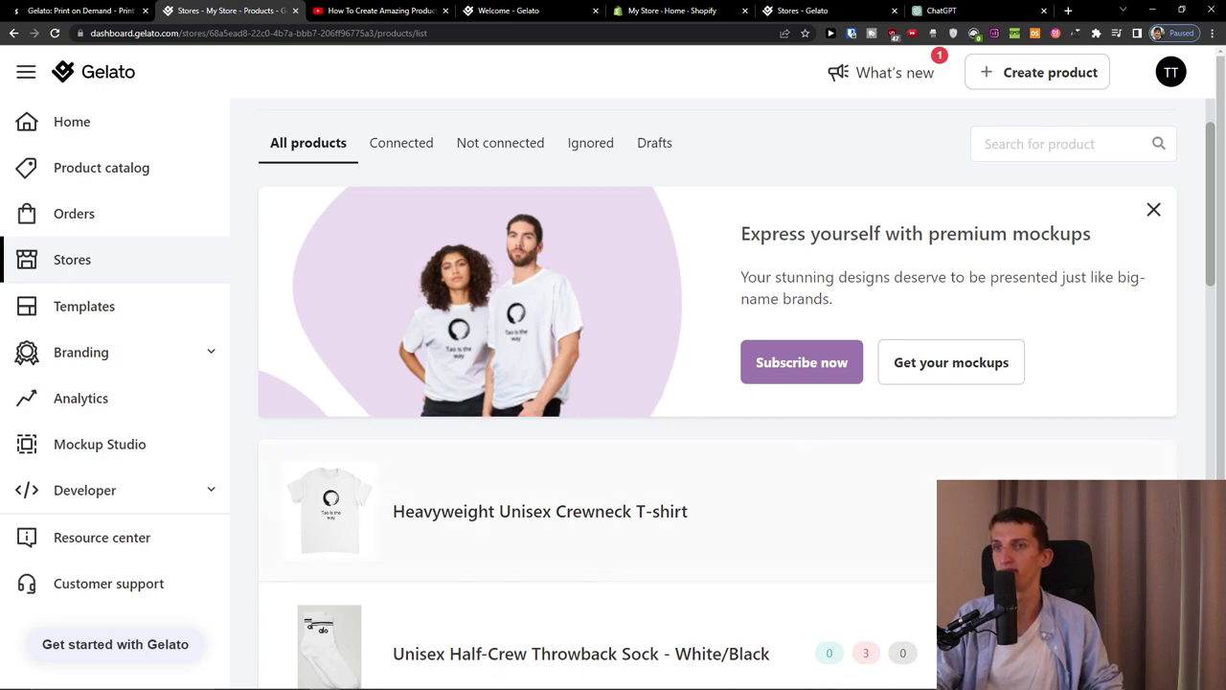
# Step: Open the Home dashboard and review the sample order offer, first-order discount, getting-started guides and suggestions
pyautogui.click(127, 135)
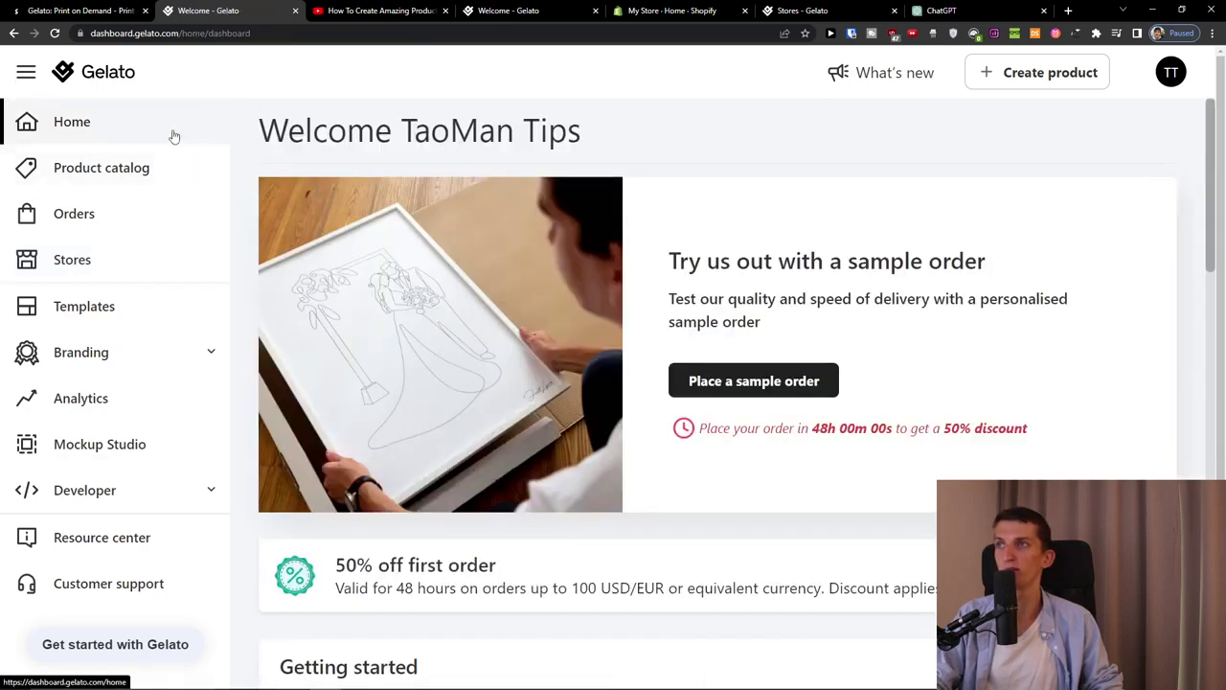
pyautogui.scroll(-3, 405, 240)
pyautogui.scroll(1, 588, 252)
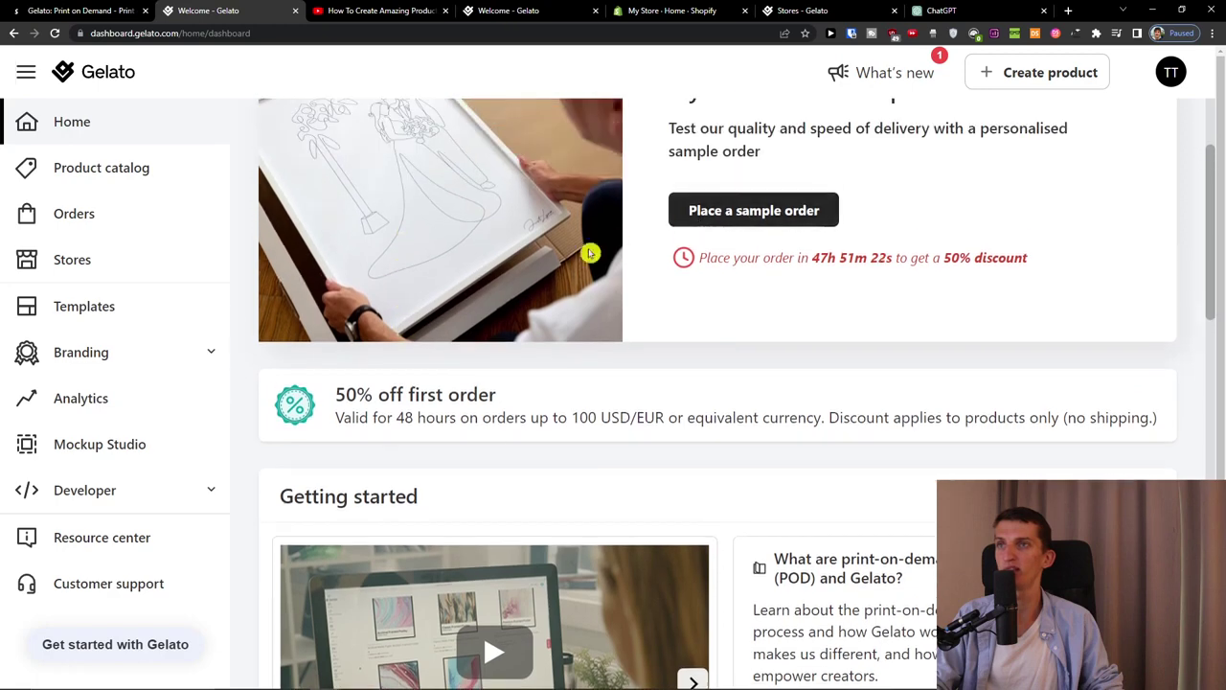
pyautogui.scroll(-6, 555, 265)
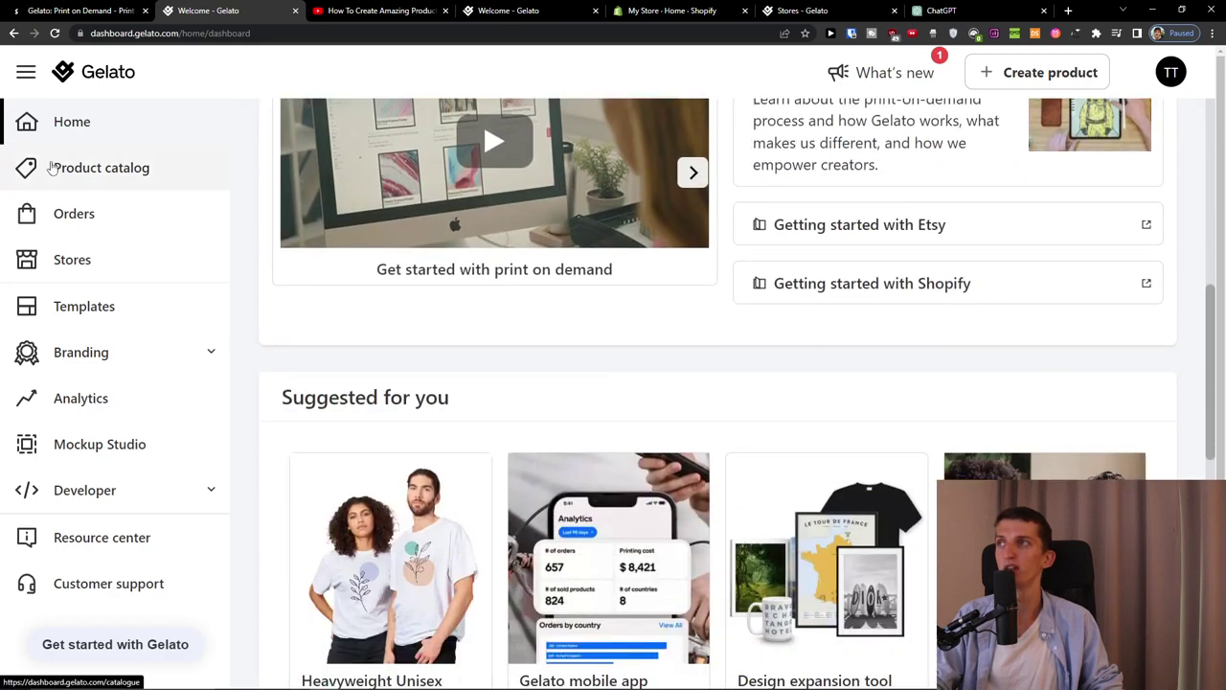
# Step: Browse the product catalog categories and view the Mugs category
pyautogui.click(55, 165)
pyautogui.scroll(-1, 489, 259)
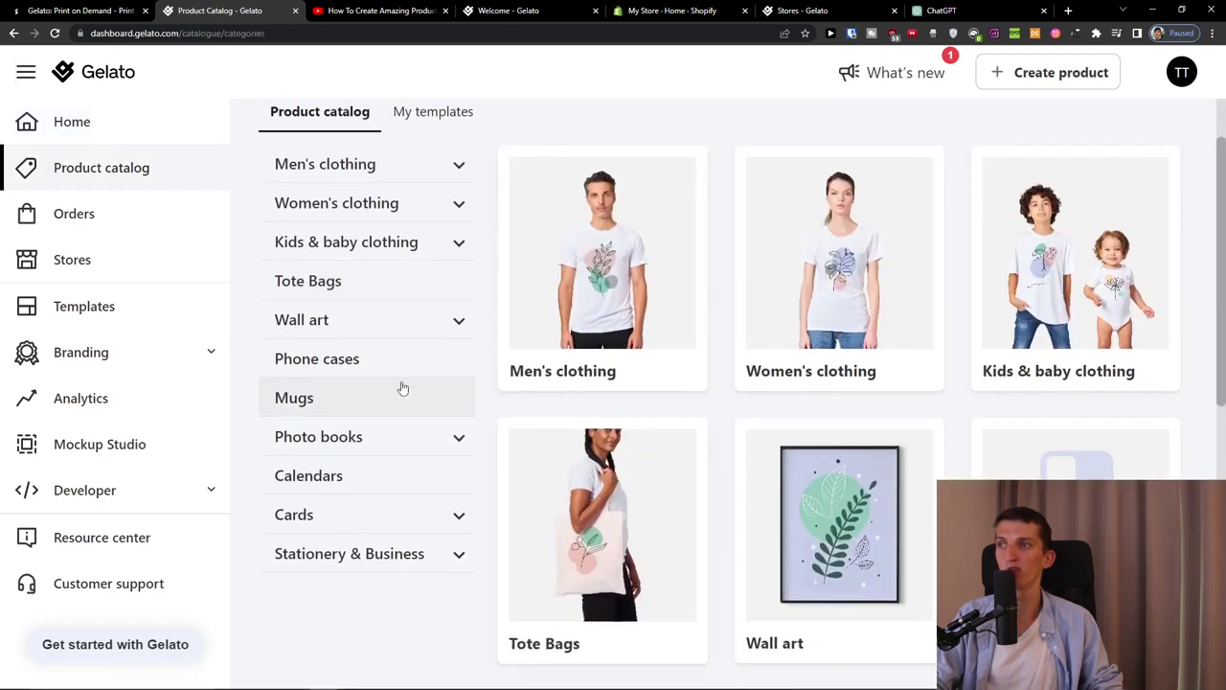
pyautogui.click(401, 393)
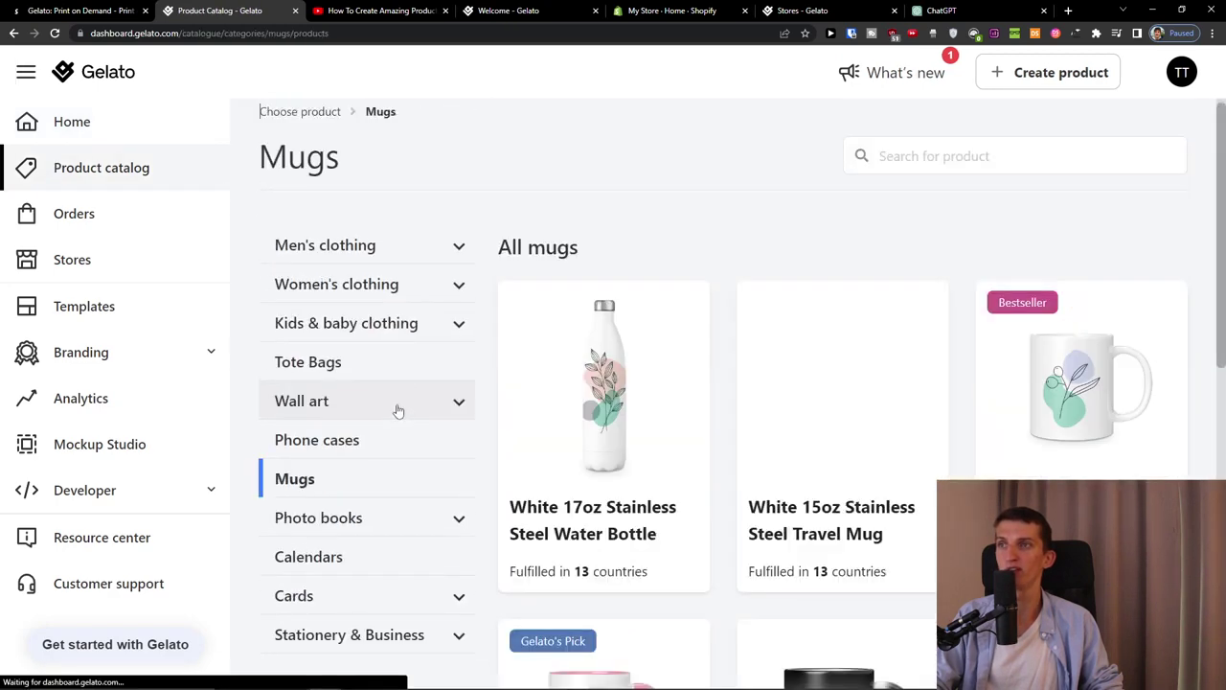
# Step: Open the Orders page and review its order statuses and search filters
pyautogui.click(121, 214)
pyautogui.scroll(-1, 566, 379)
pyautogui.scroll(-1, 566, 379)
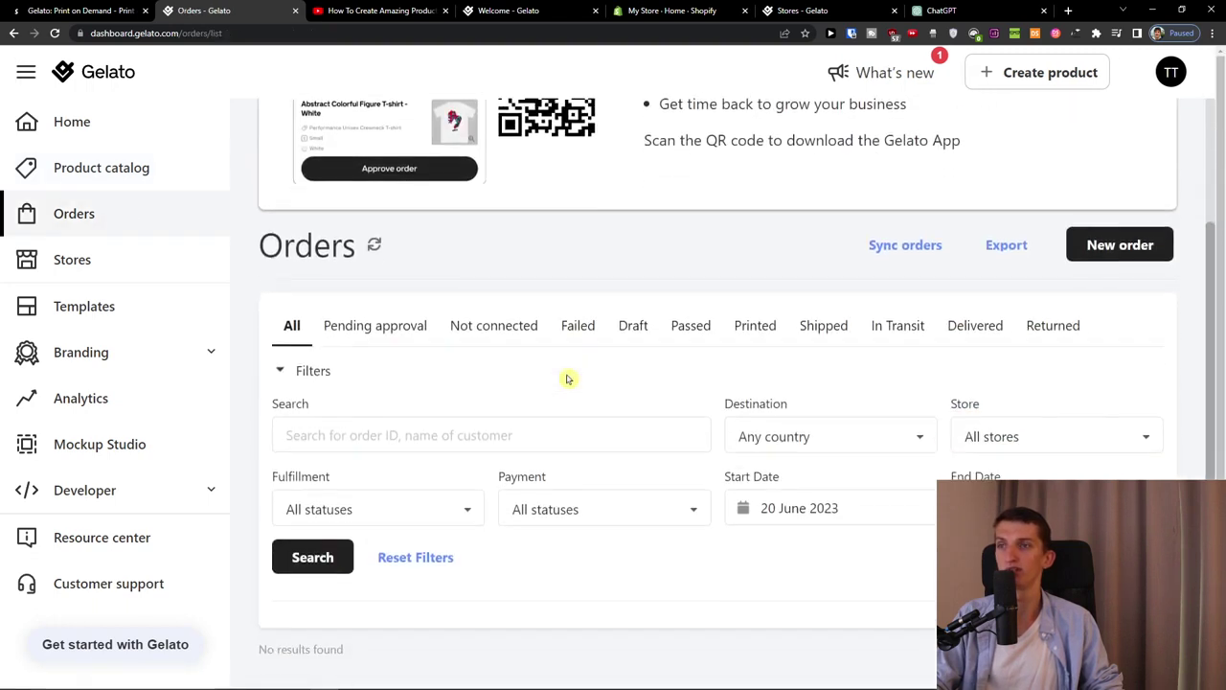
pyautogui.scroll(-1, 568, 382)
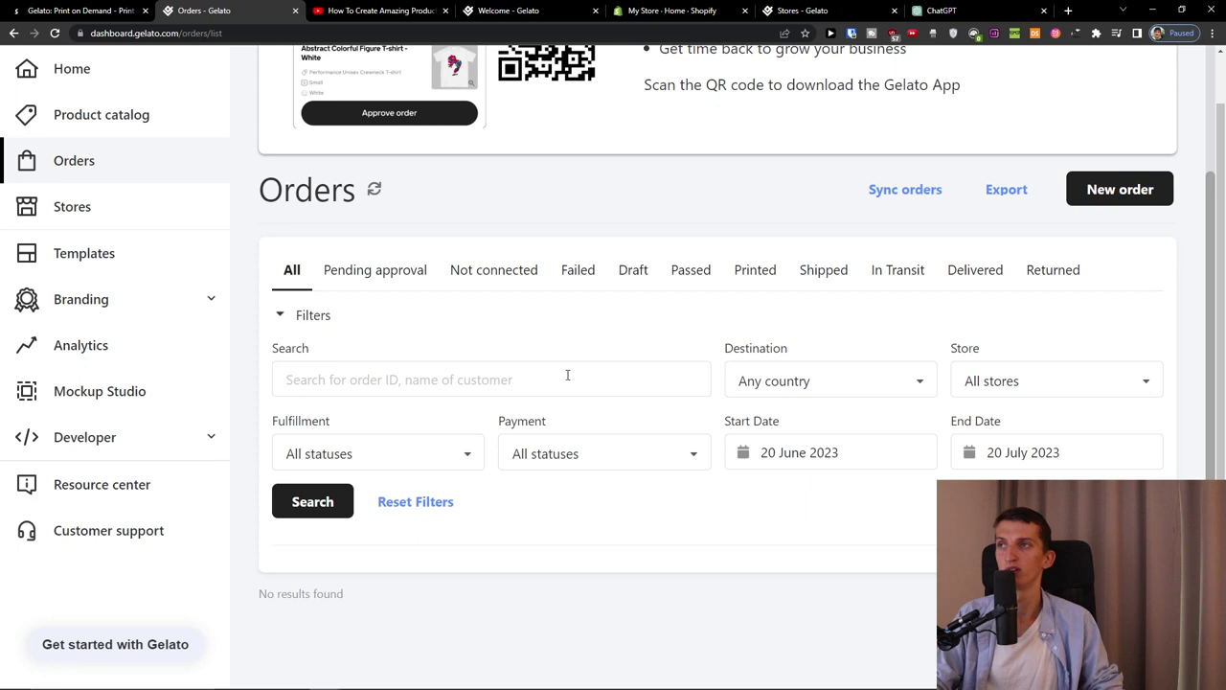
pyautogui.scroll(1, 567, 375)
# Step: Review the integrations for connecting a new store, view Gelato's Shopify App Store page, and return to the Stores page
pyautogui.click(102, 201)
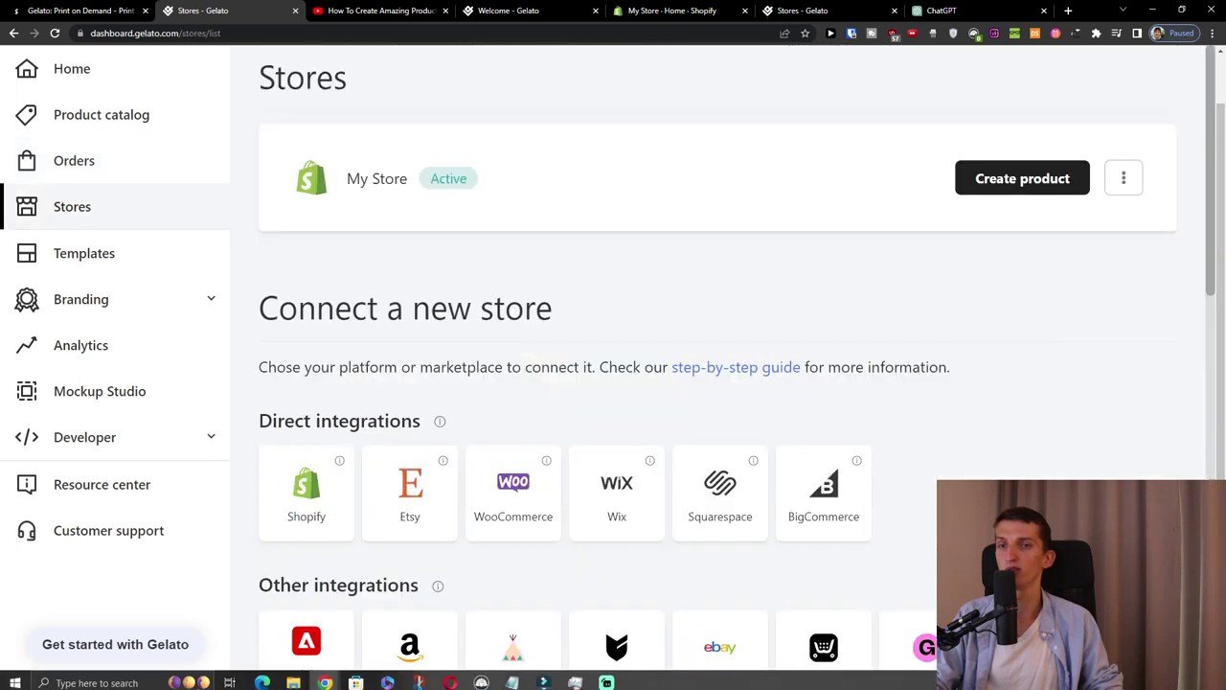
pyautogui.scroll(-1, 876, 463)
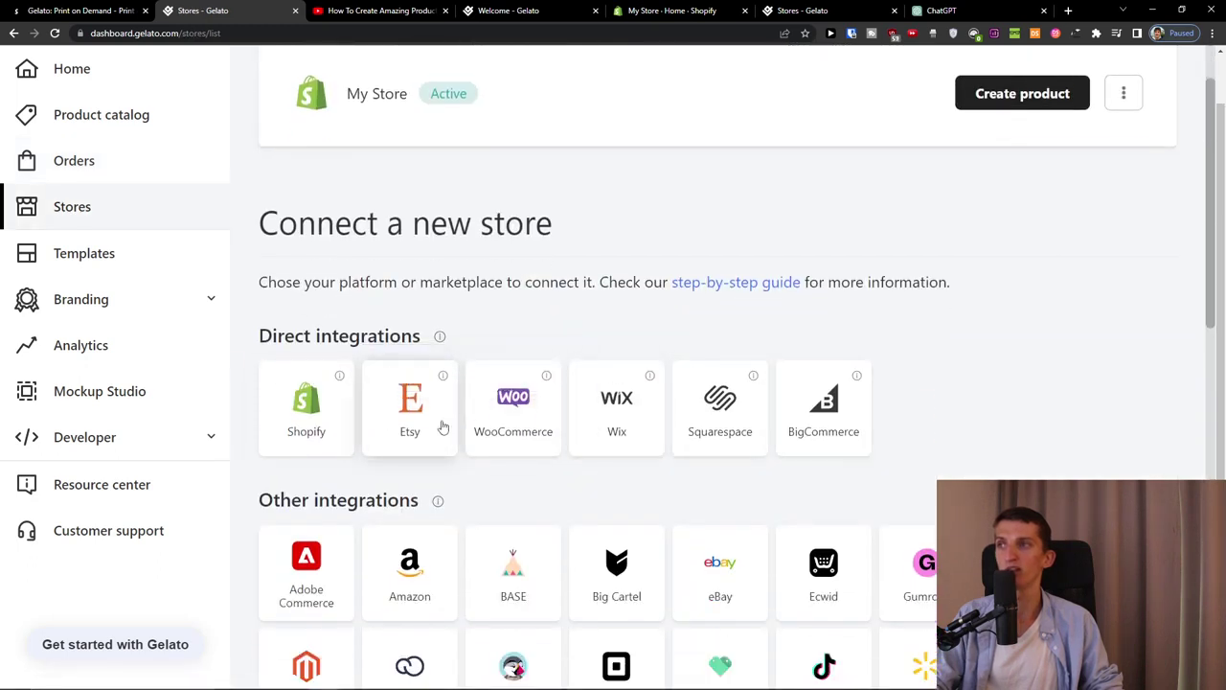
pyautogui.click(316, 416)
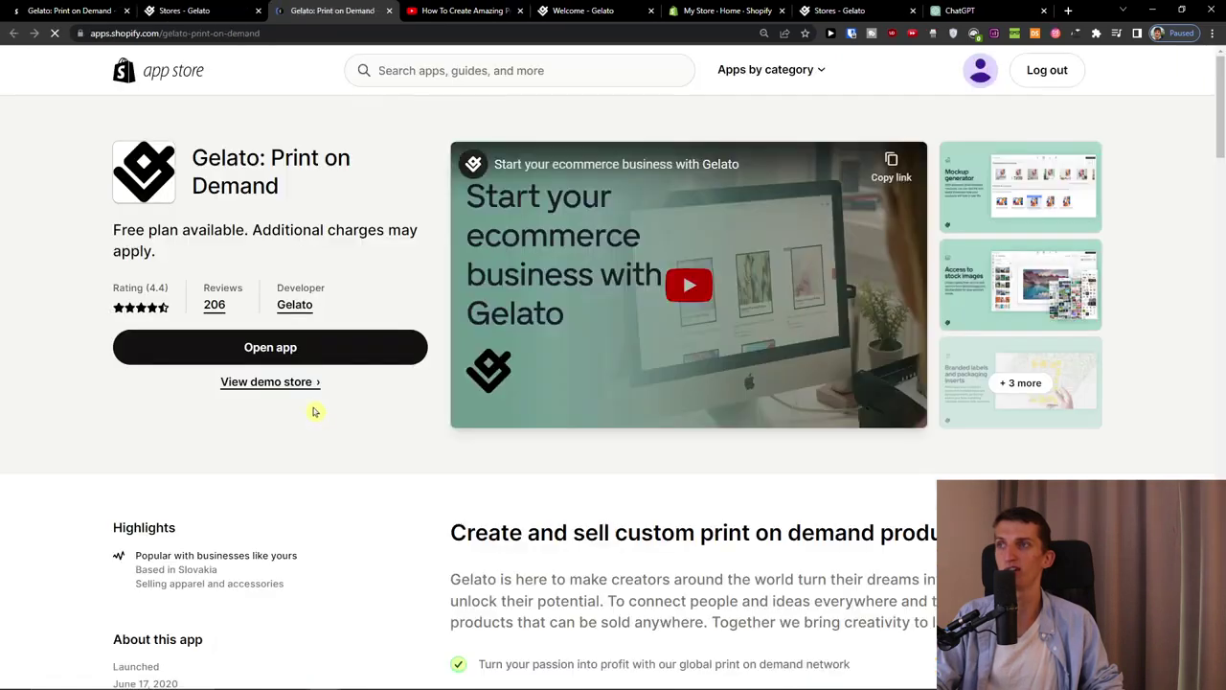
pyautogui.click(242, 10)
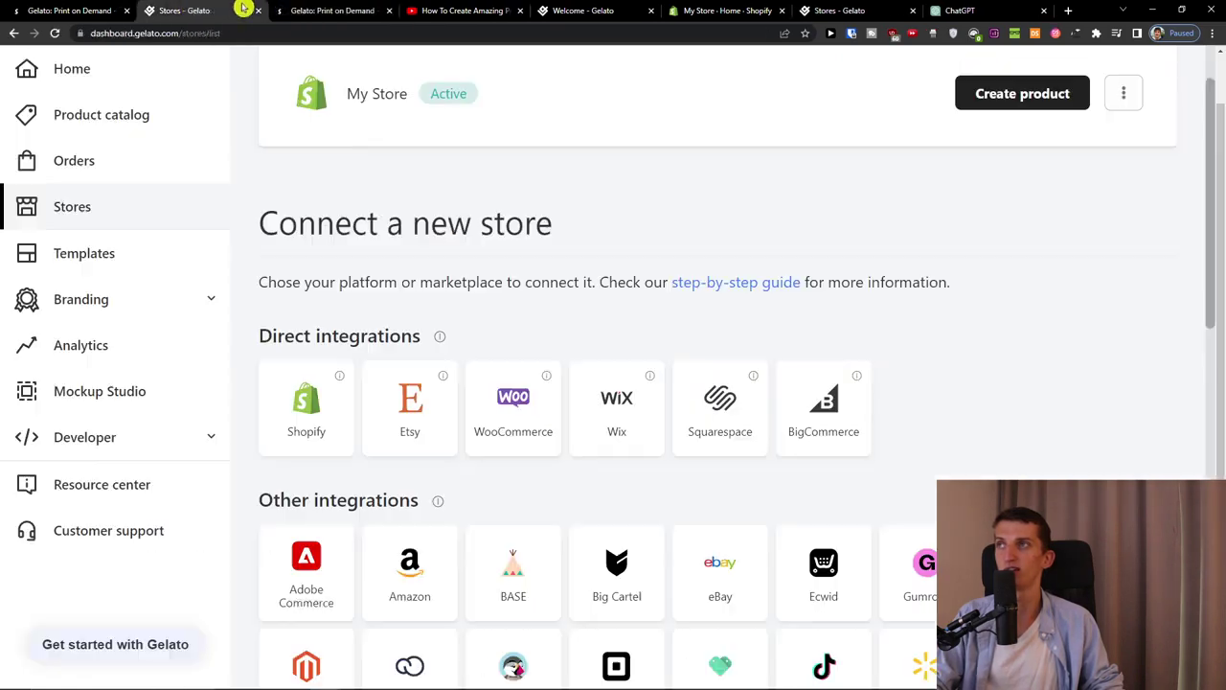
# Step: View the Templates page, and examine the branding configuration for branded labels and packaging inserts, including prices and sales channels
pyautogui.click(137, 253)
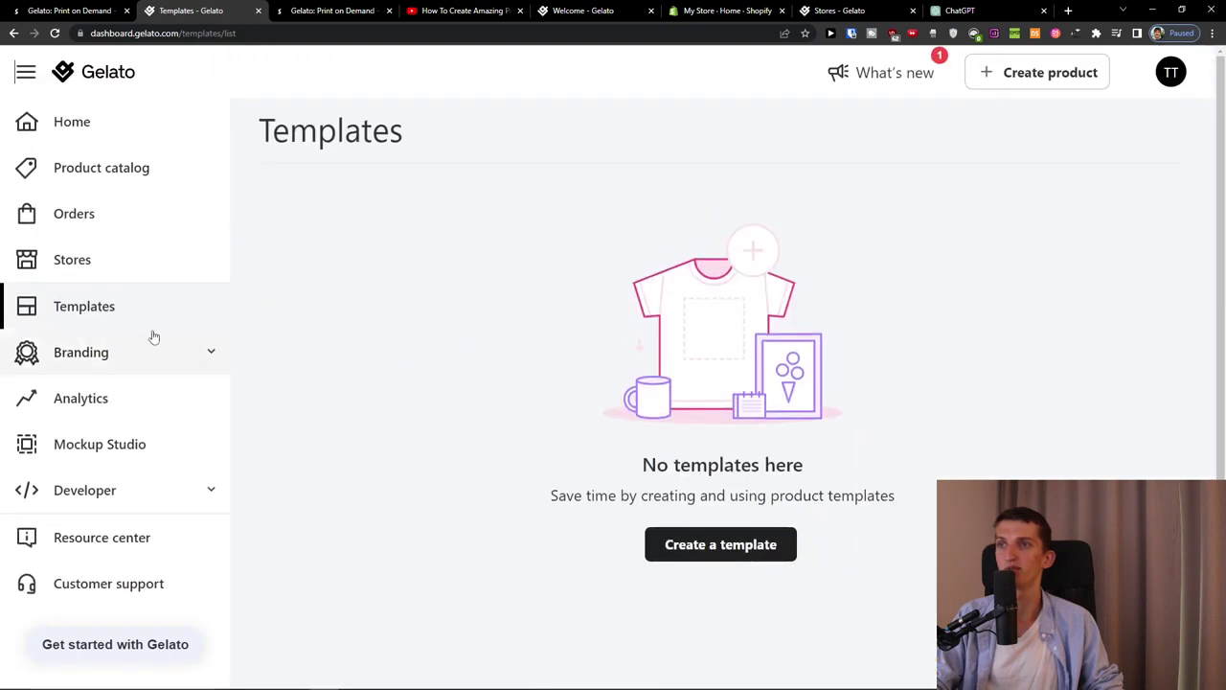
pyautogui.click(144, 348)
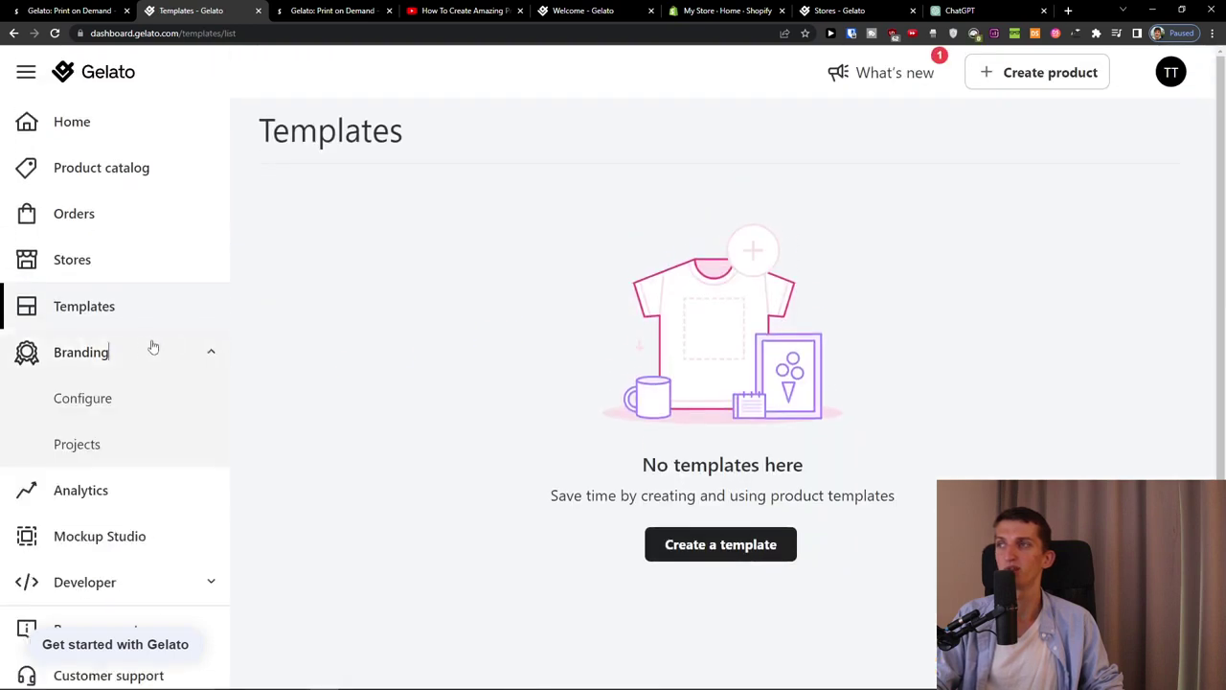
pyautogui.click(130, 398)
pyautogui.scroll(-1, 351, 378)
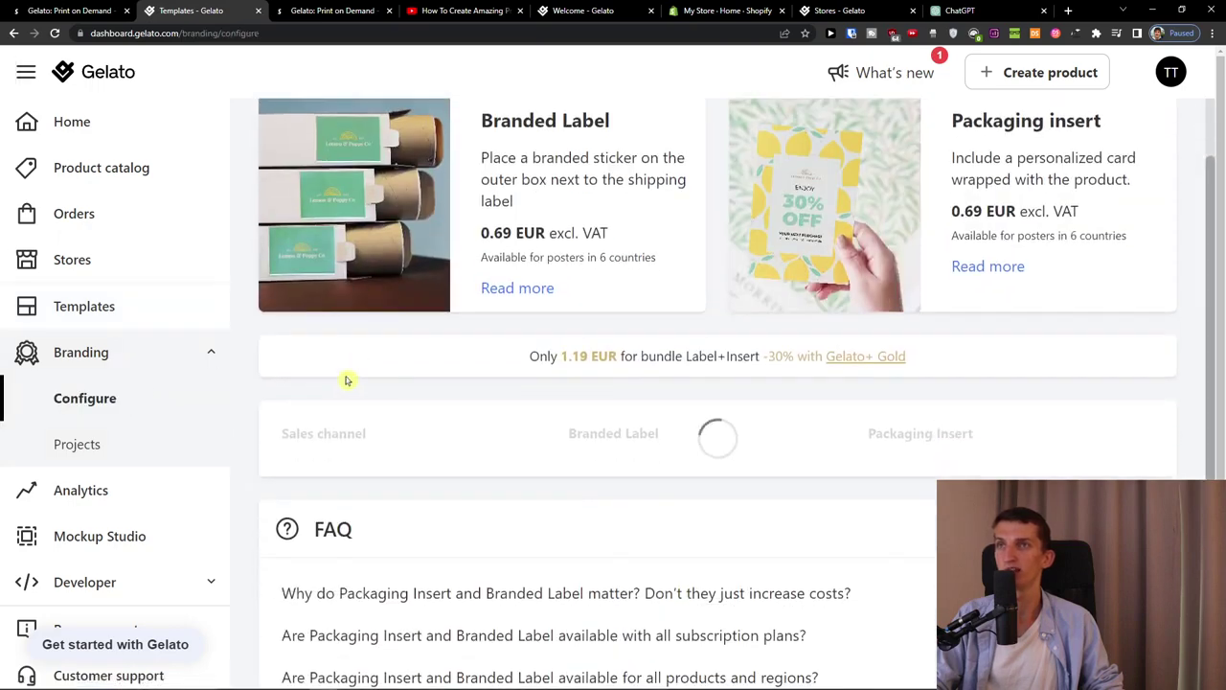
pyautogui.scroll(-2, 348, 381)
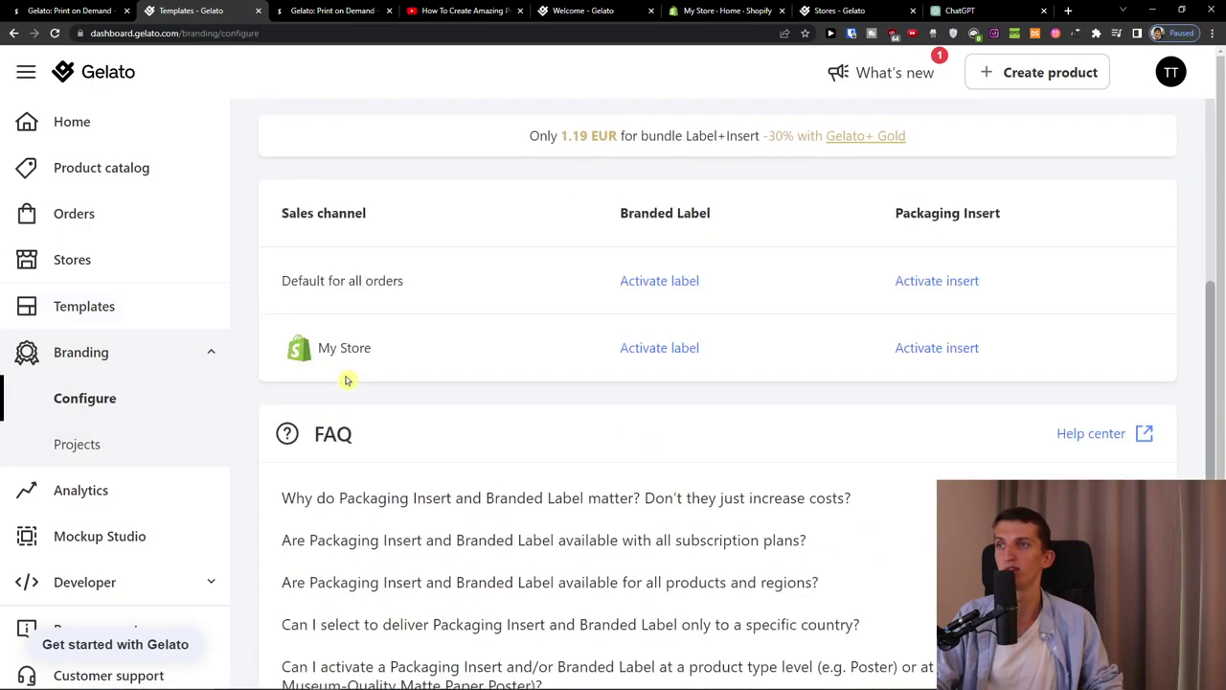
pyautogui.scroll(1, 348, 380)
pyautogui.scroll(-1, 186, 384)
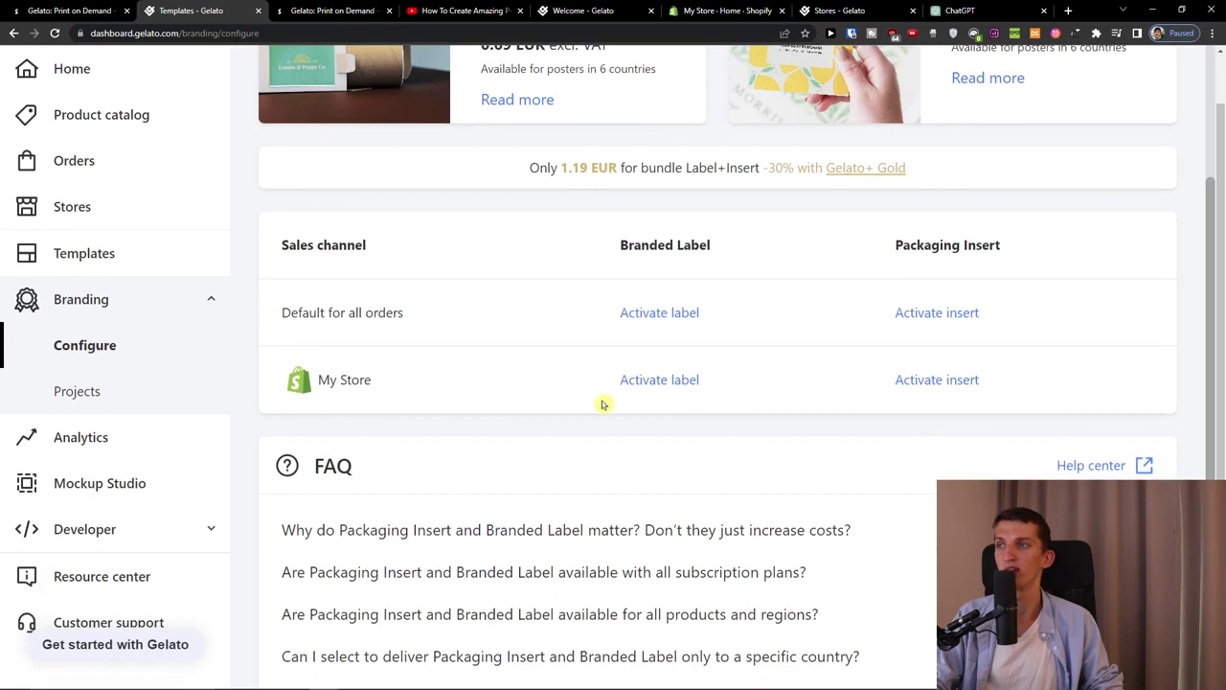
pyautogui.scroll(2, 602, 403)
pyautogui.scroll(1, 564, 401)
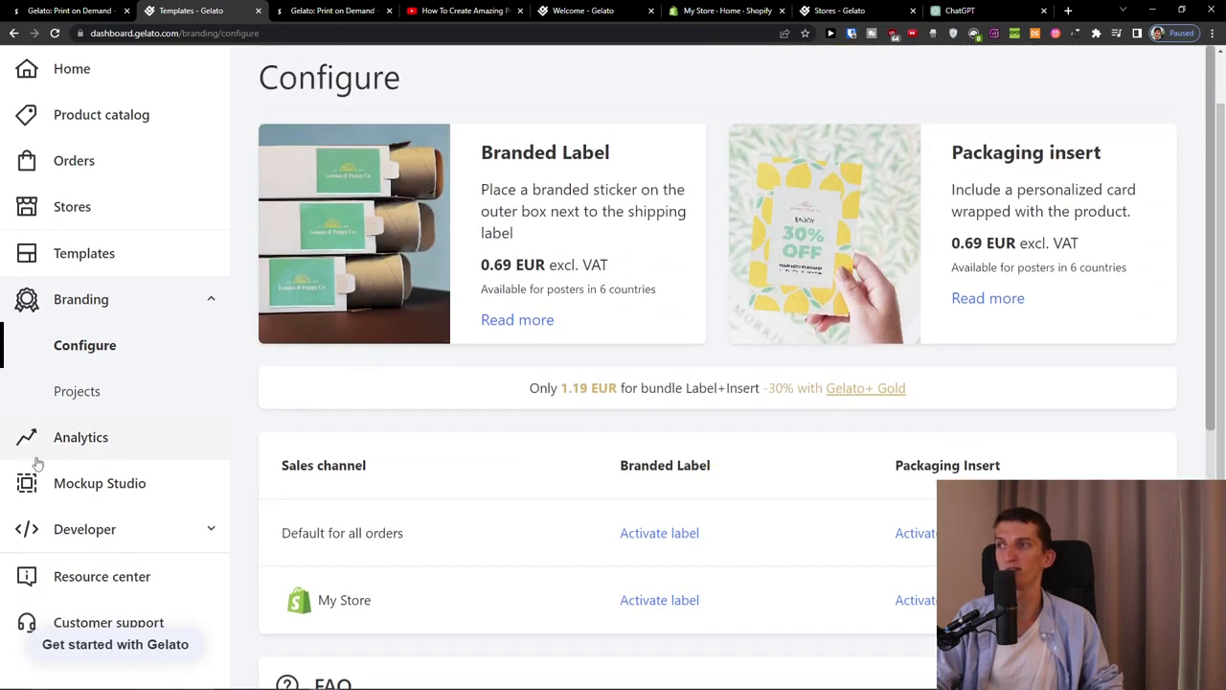
pyautogui.scroll(1, 115, 489)
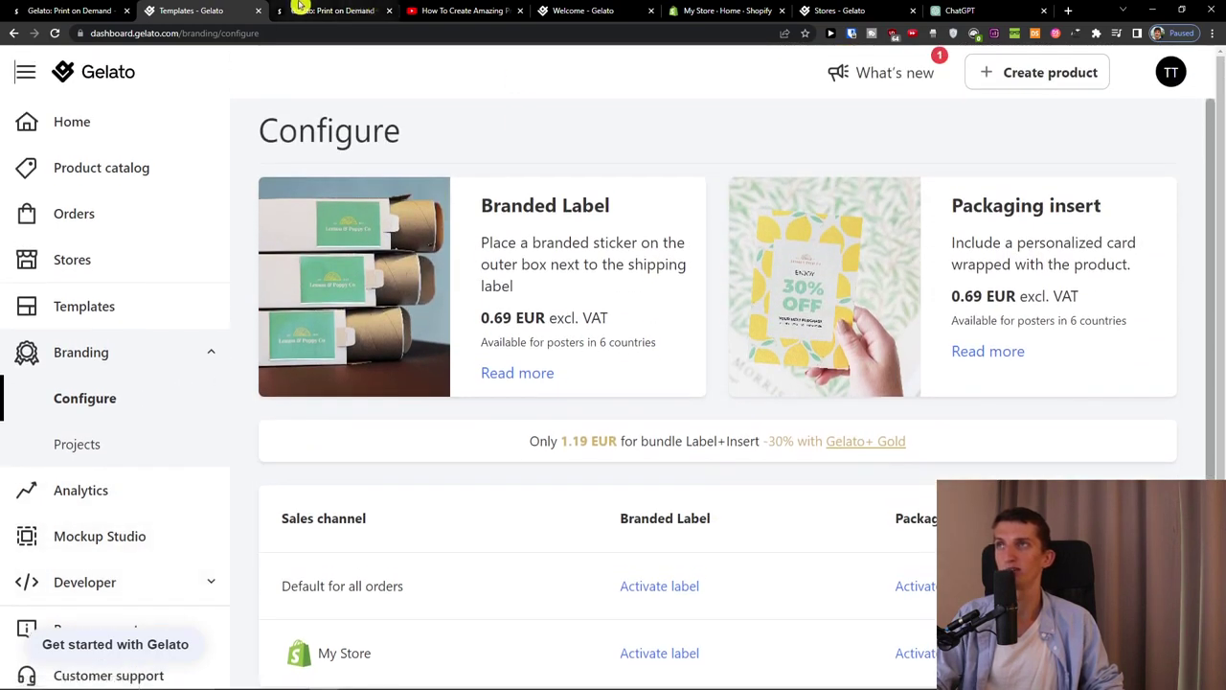
# Step: Switch to the Shopify admin and find the Heavyweight Unisex Crewneck T-shirt in the product list
pyautogui.click(757, 10)
pyautogui.click(54, 145)
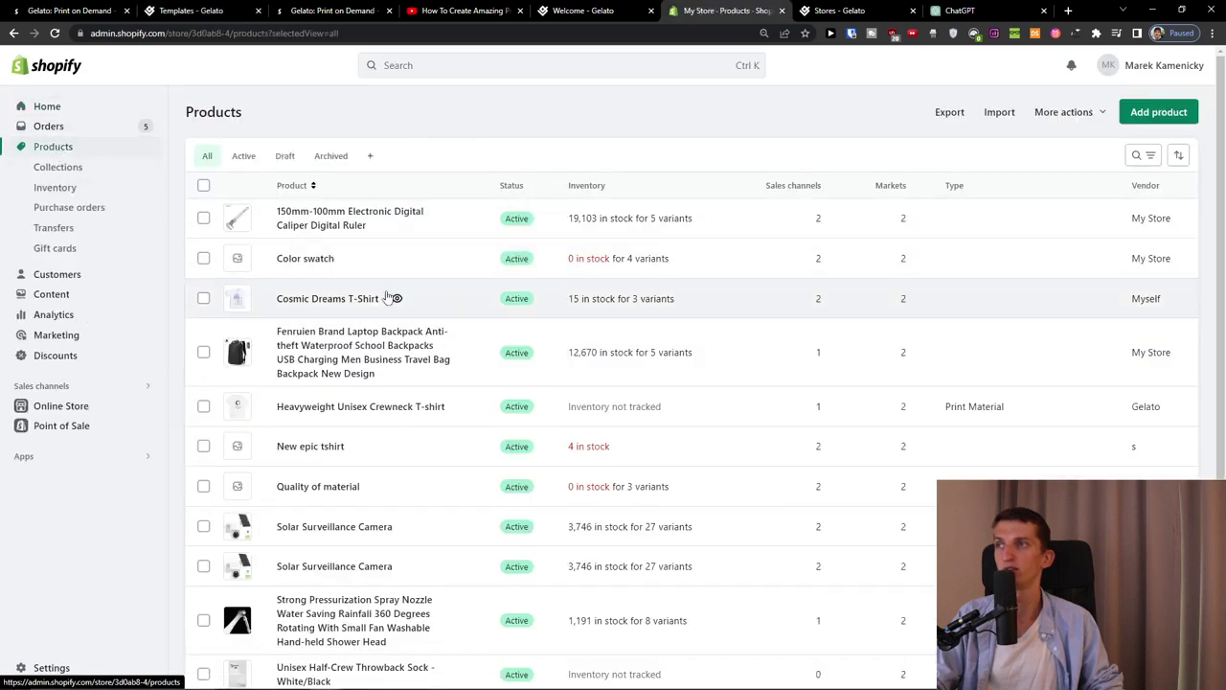
pyautogui.scroll(-1, 383, 328)
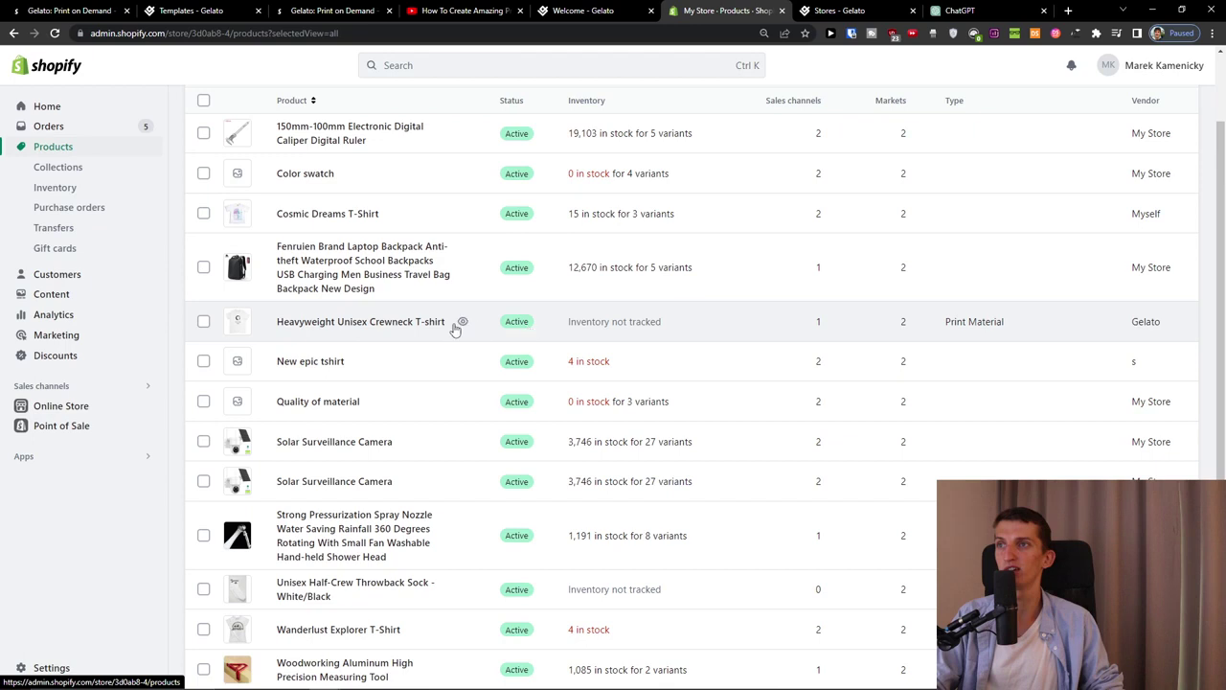
# Step: Preview the Heavyweight Unisex Crewneck T-shirt in the online store and try its L, XL and 2XL size options
pyautogui.scroll(1, 996, 322)
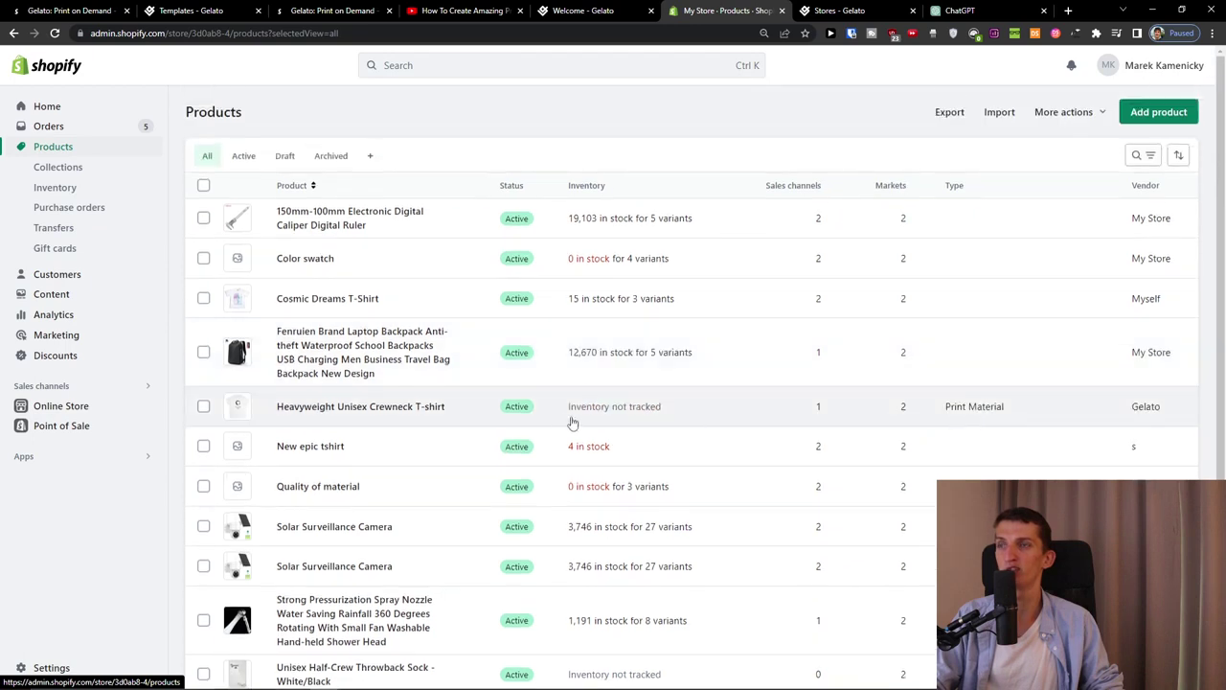
pyautogui.click(463, 412)
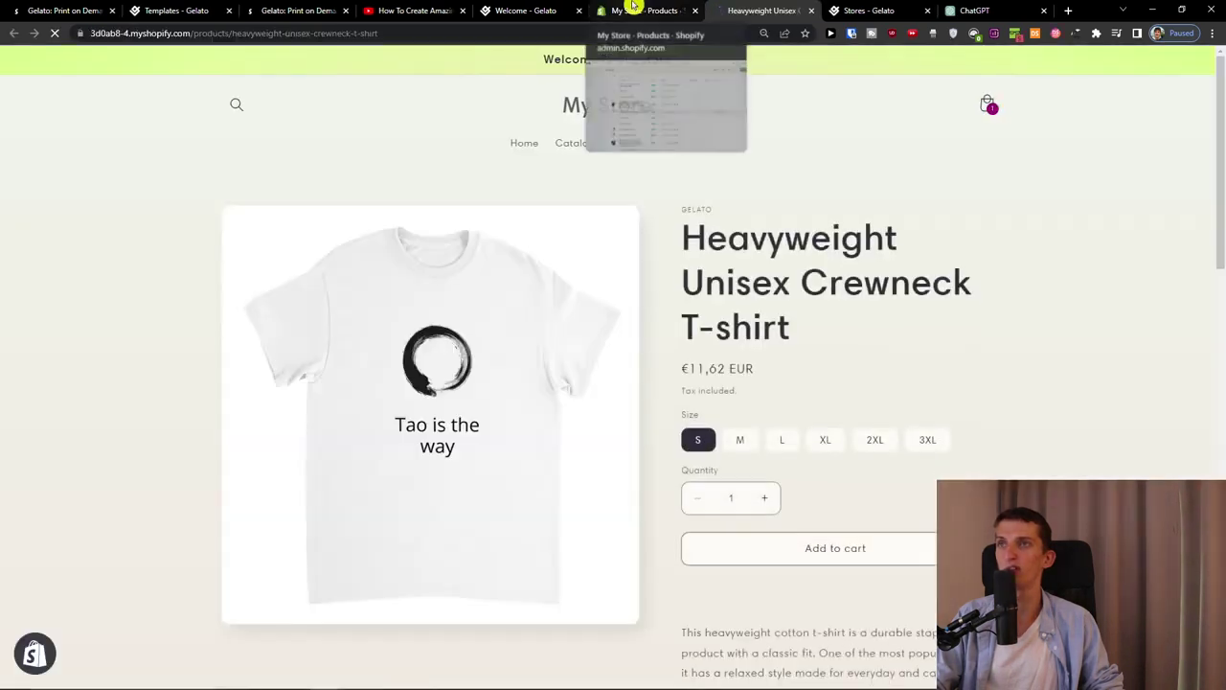
pyautogui.scroll(-1, 929, 337)
pyautogui.scroll(-2, 814, 421)
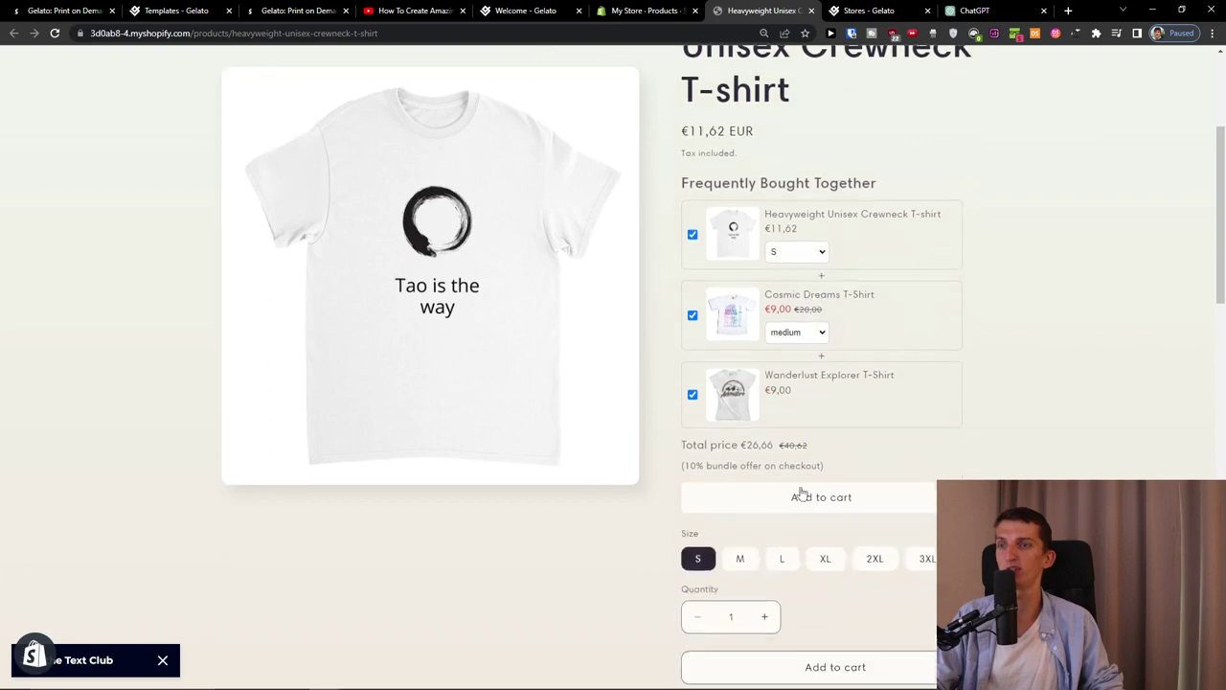
pyautogui.click(782, 548)
pyautogui.scroll(-1, 805, 541)
pyautogui.click(826, 533)
pyautogui.click(876, 517)
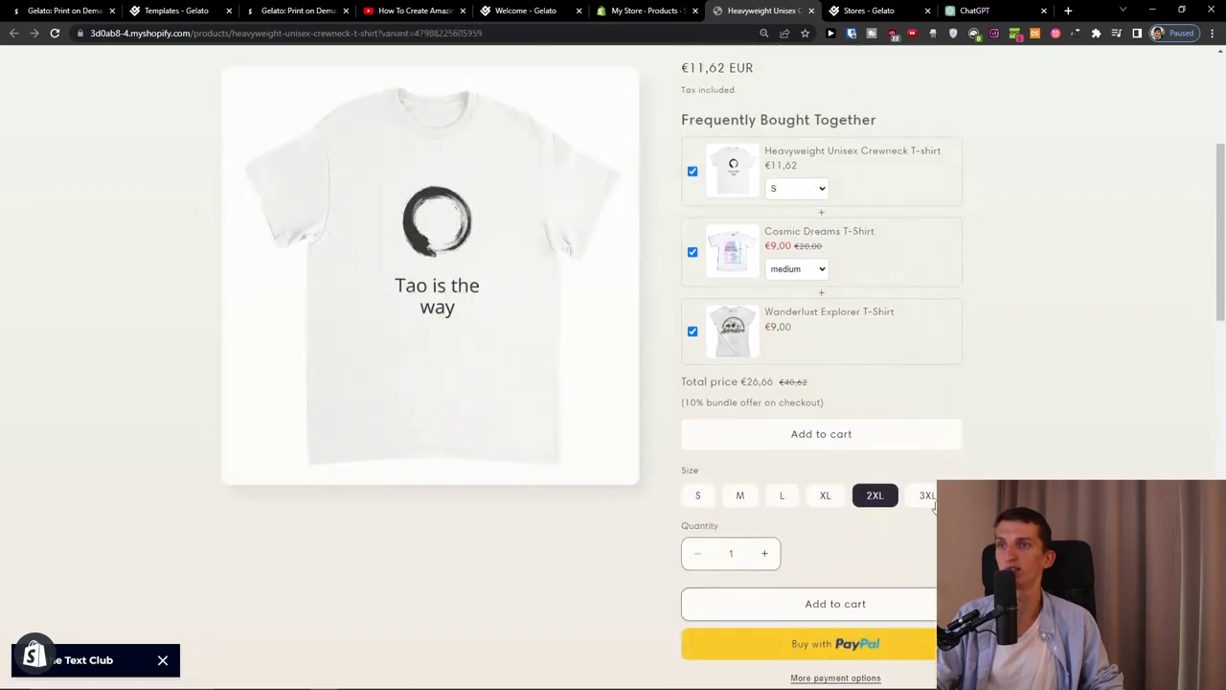
pyautogui.scroll(5, 930, 493)
# Step: Open the Heavyweight Unisex Crewneck T-shirt in the Shopify admin and review its description, media, product organization and variants
pyautogui.click(643, 11)
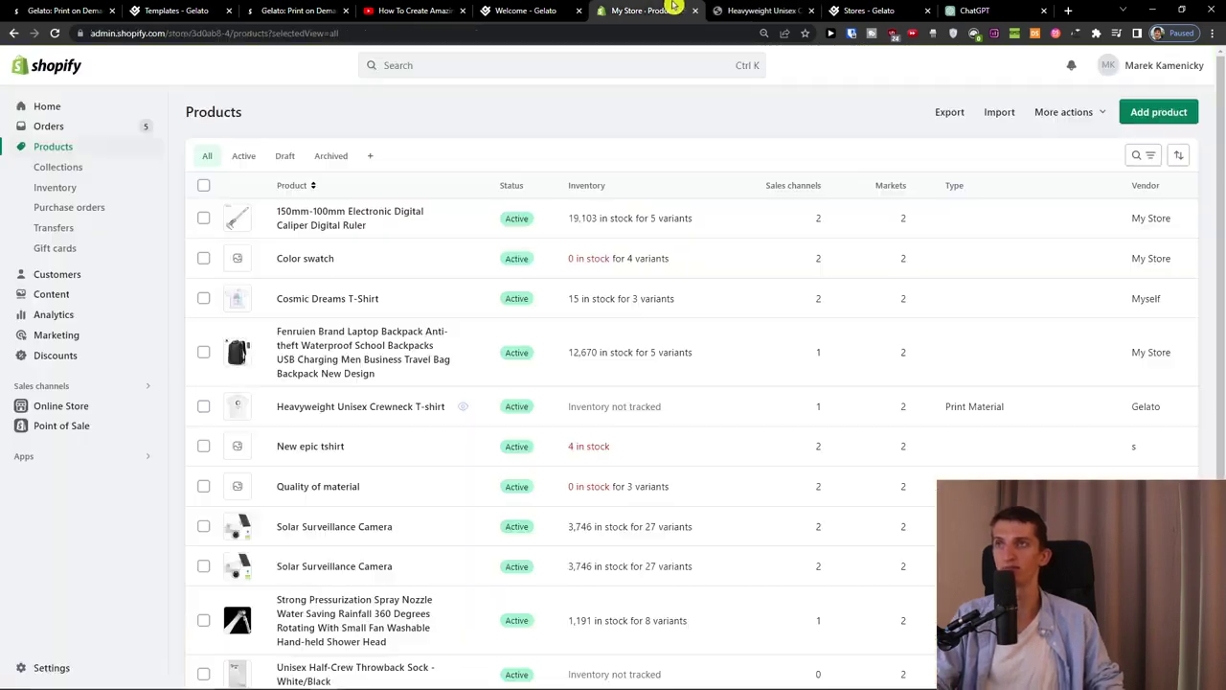
pyautogui.click(333, 407)
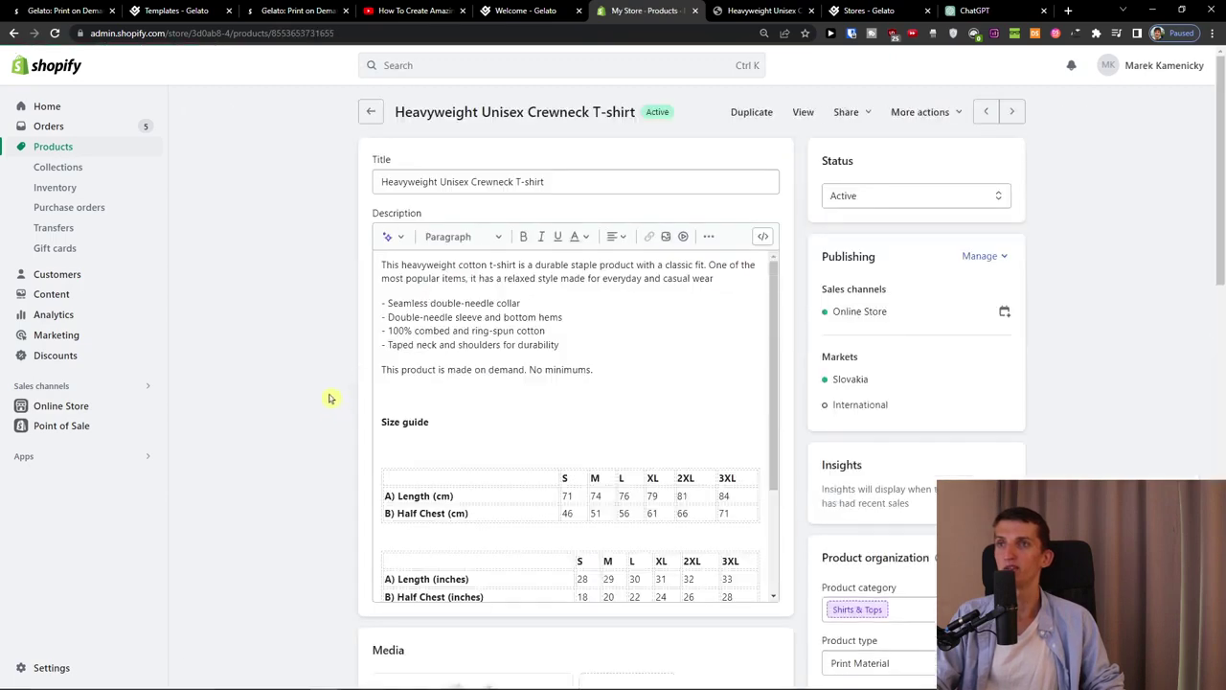
pyautogui.scroll(-1, 328, 397)
pyautogui.scroll(-2, 345, 374)
pyautogui.scroll(-3, 438, 416)
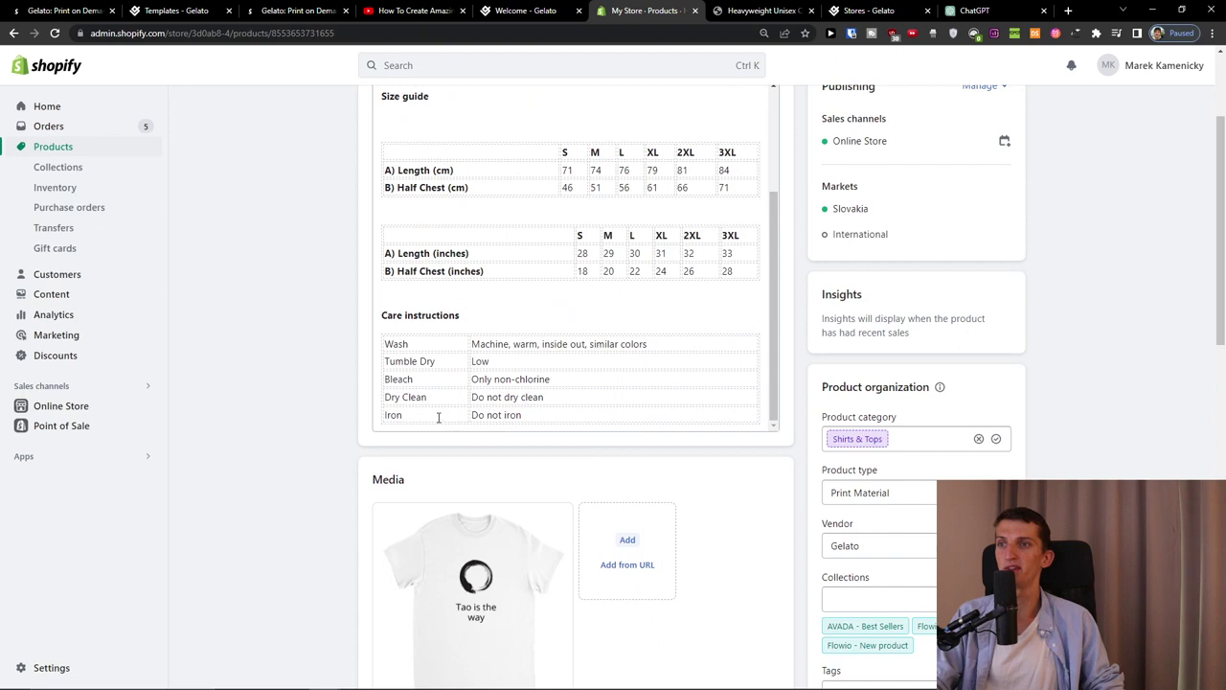
pyautogui.scroll(-3, 359, 412)
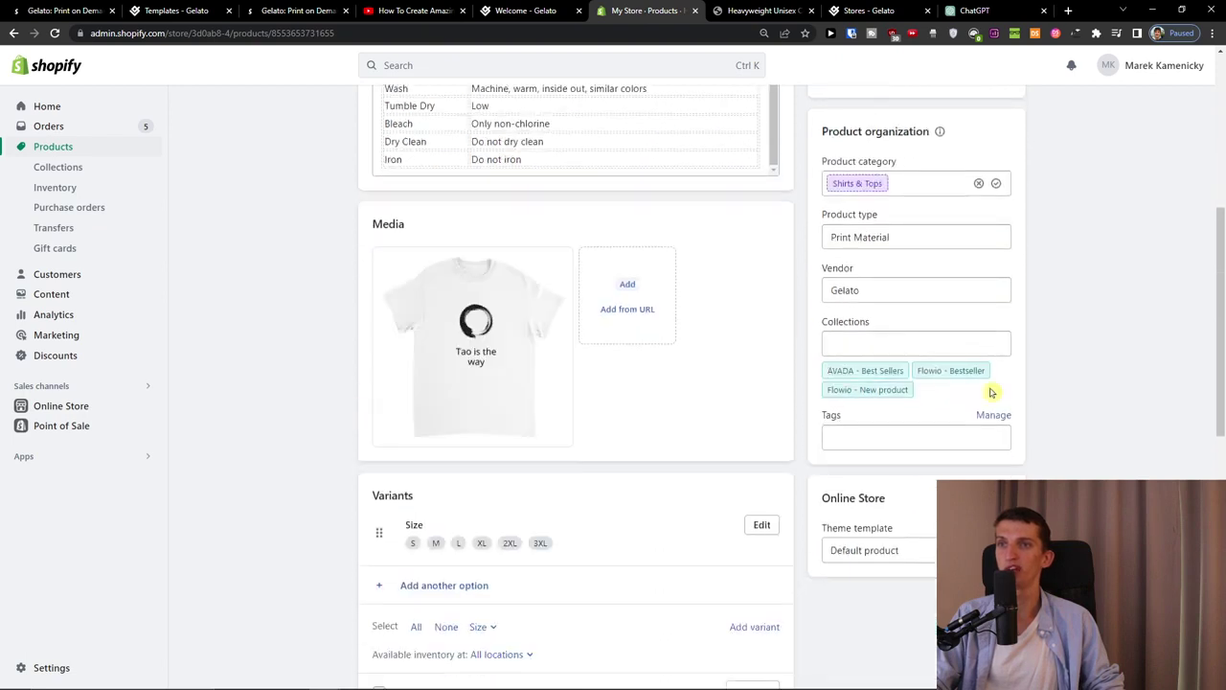
pyautogui.scroll(-1, 944, 400)
pyautogui.scroll(-7, 815, 438)
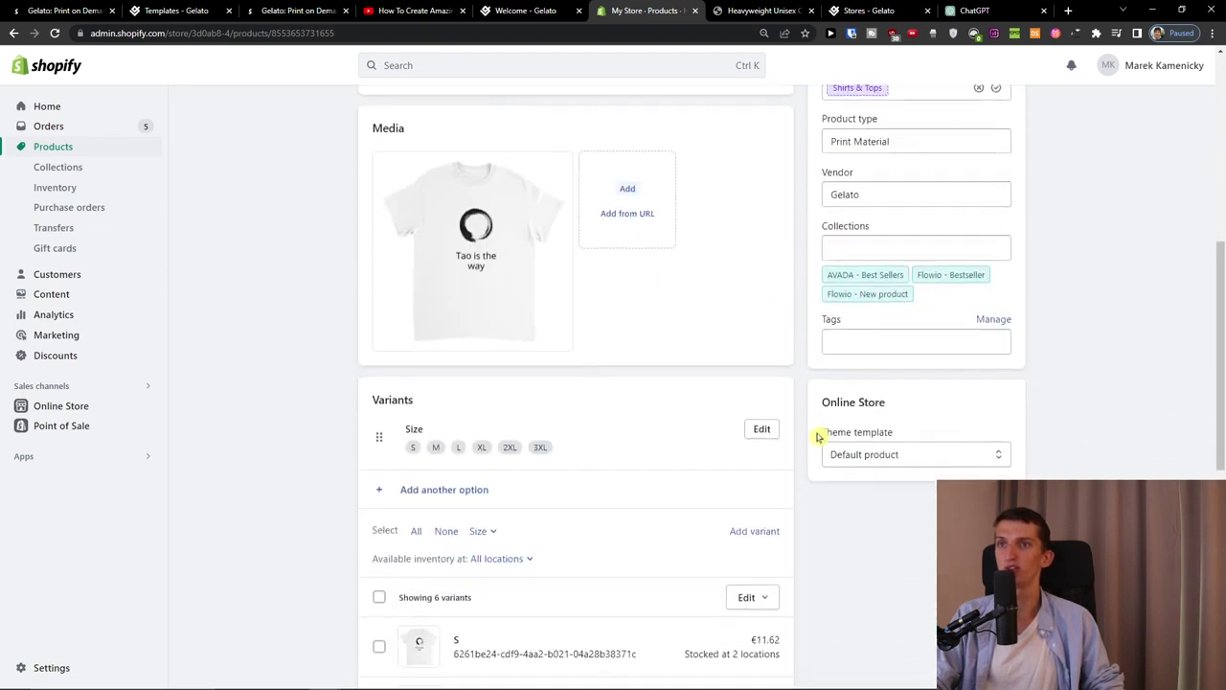
pyautogui.scroll(7, 819, 438)
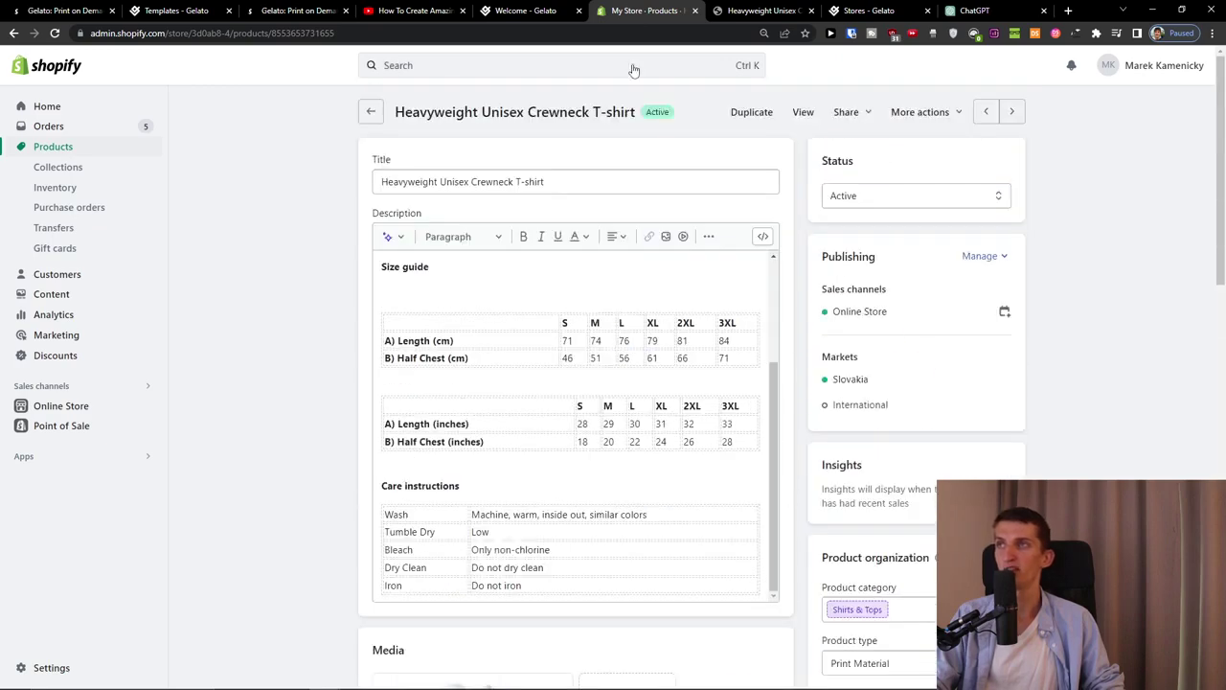
# Step: Look at the Gelato home dashboard, return to Shopify, and review the T-shirt's full storefront page, including its size tables and care instructions
pyautogui.click(536, 10)
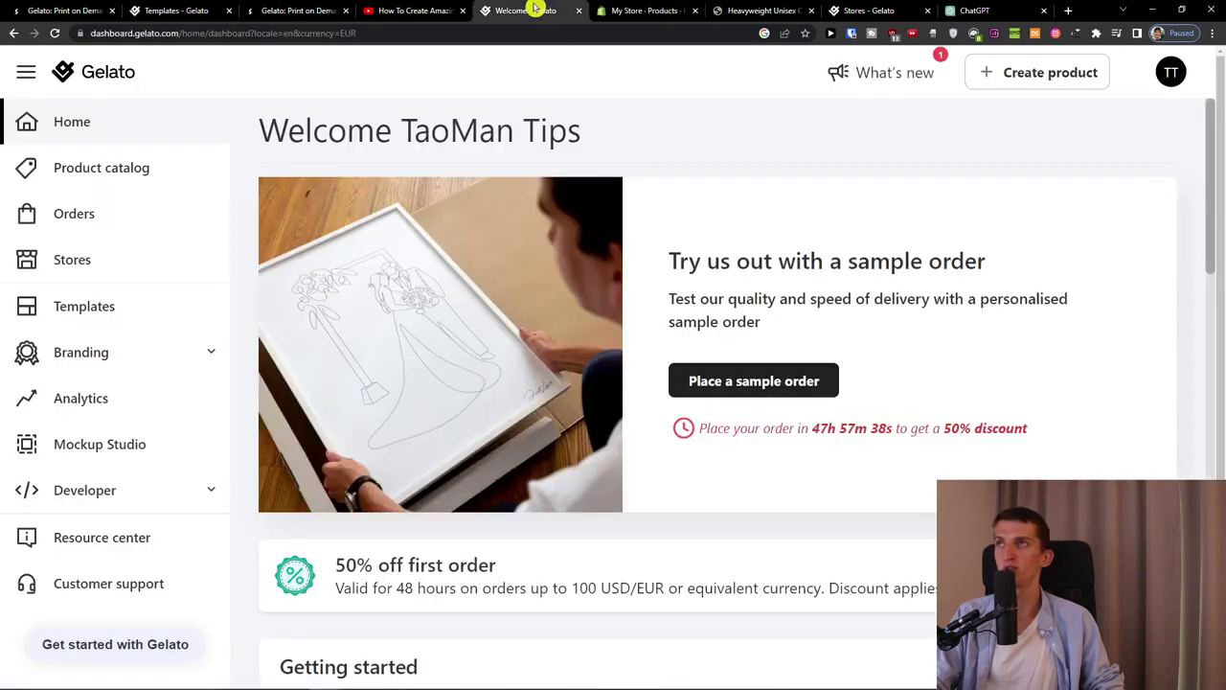
pyautogui.click(633, 9)
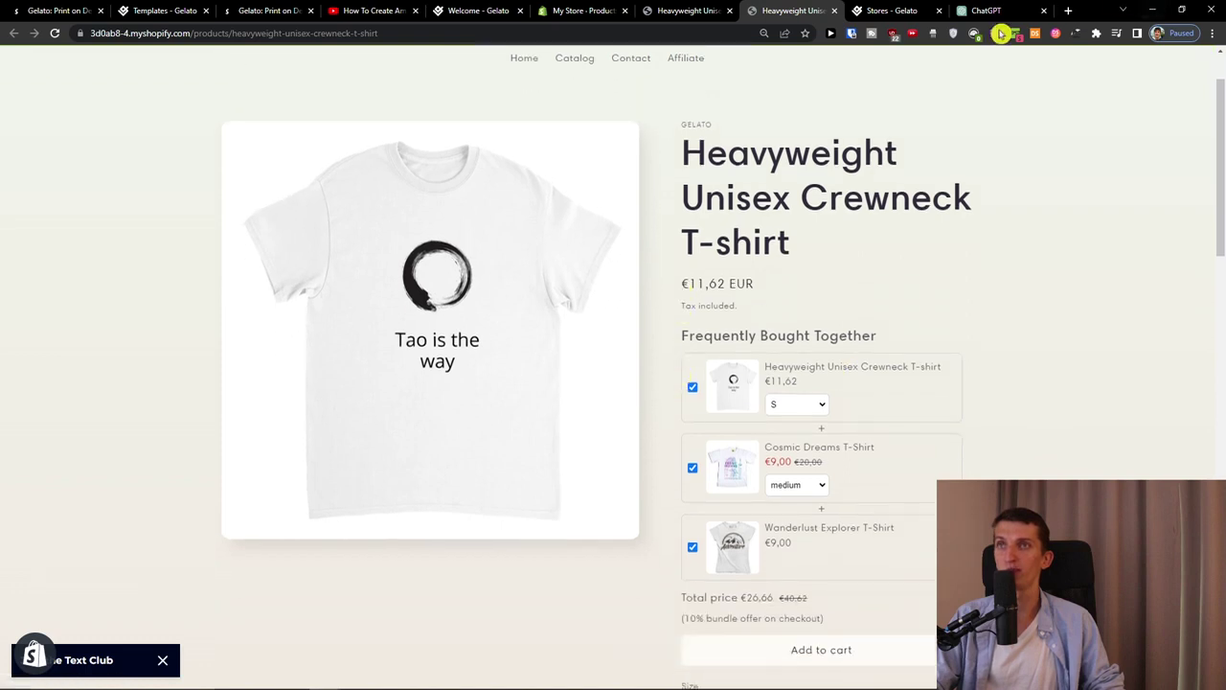
pyautogui.scroll(1, 481, 182)
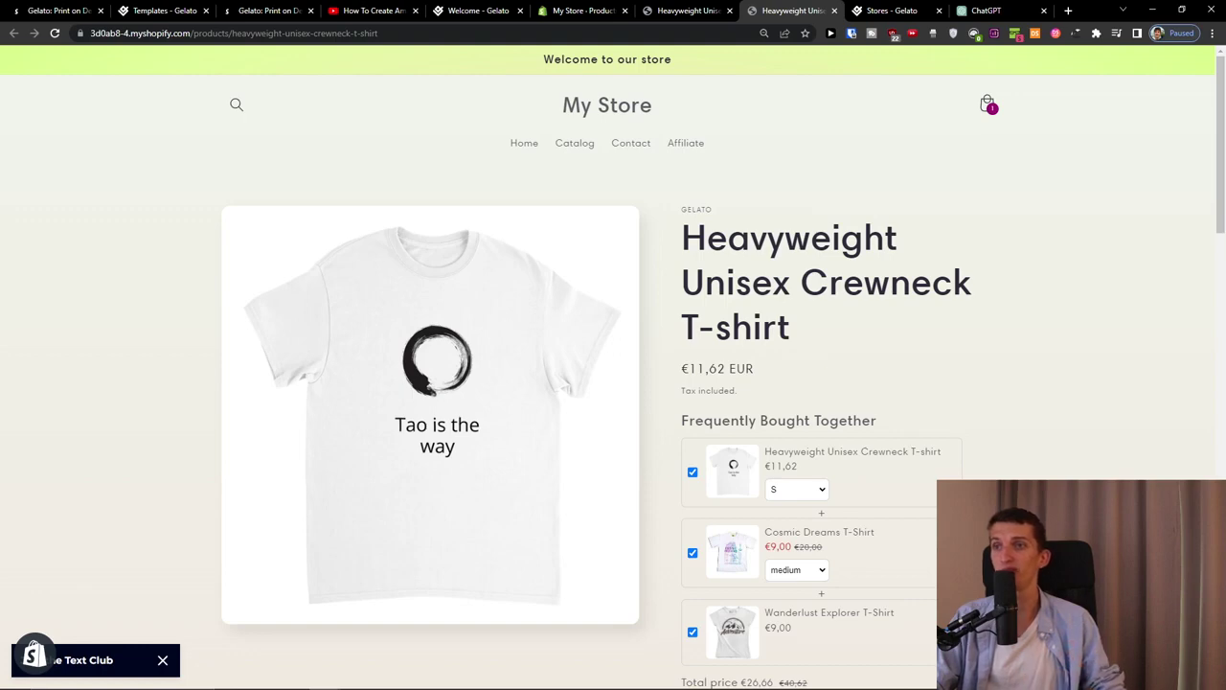
pyautogui.scroll(-10, 482, 178)
pyautogui.scroll(-5, 613, 364)
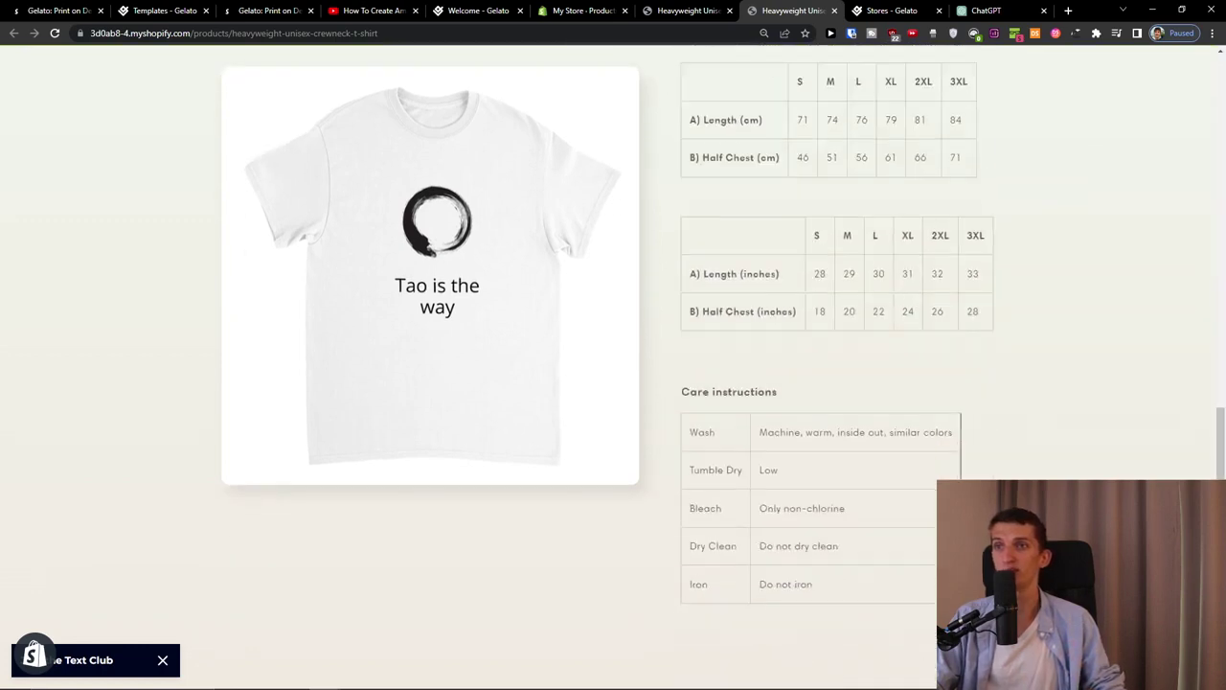
pyautogui.scroll(-3, 560, 196)
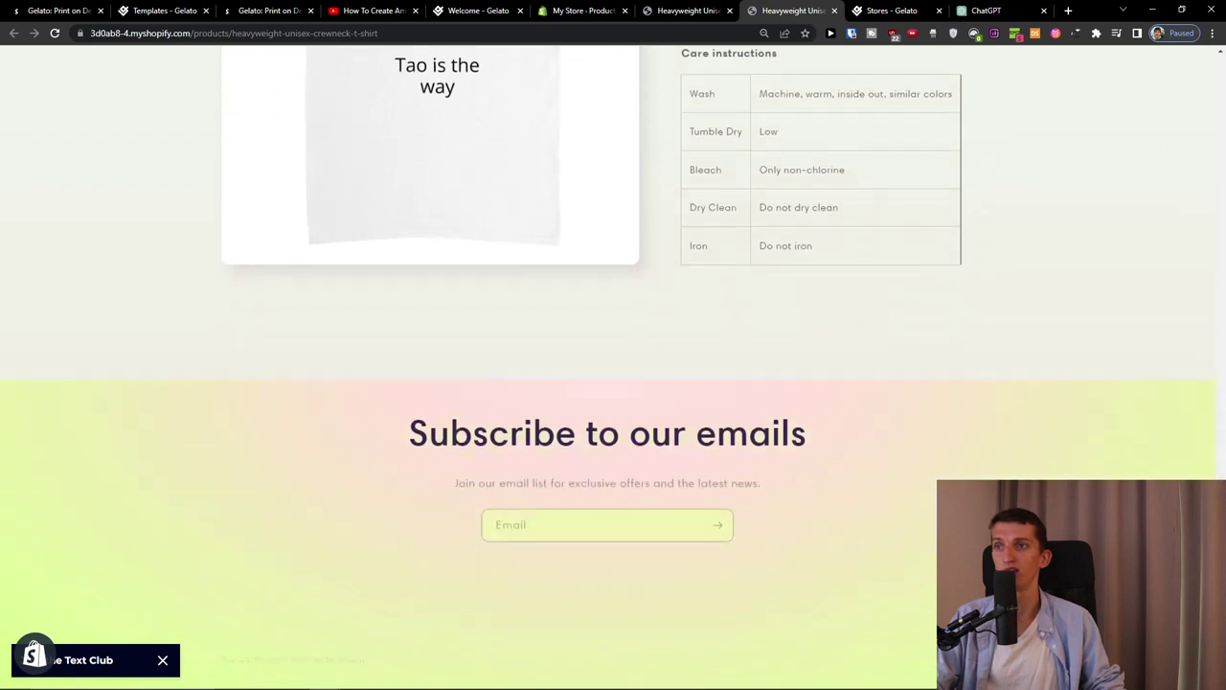
pyautogui.scroll(20, 560, 197)
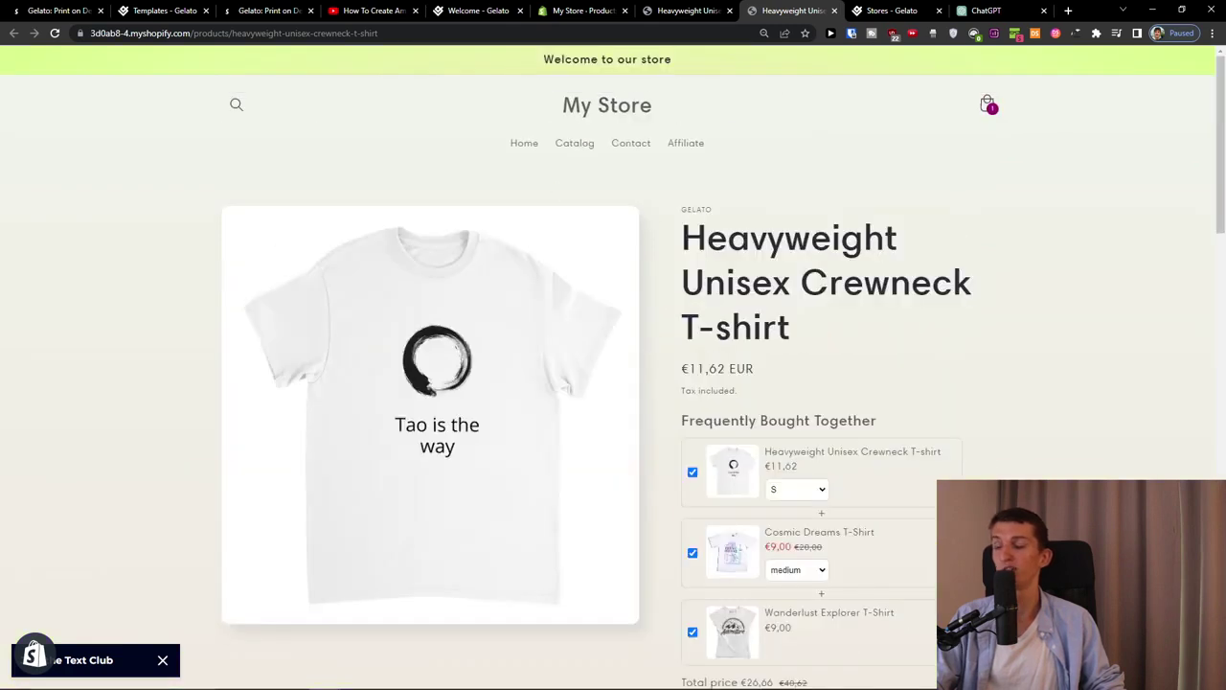